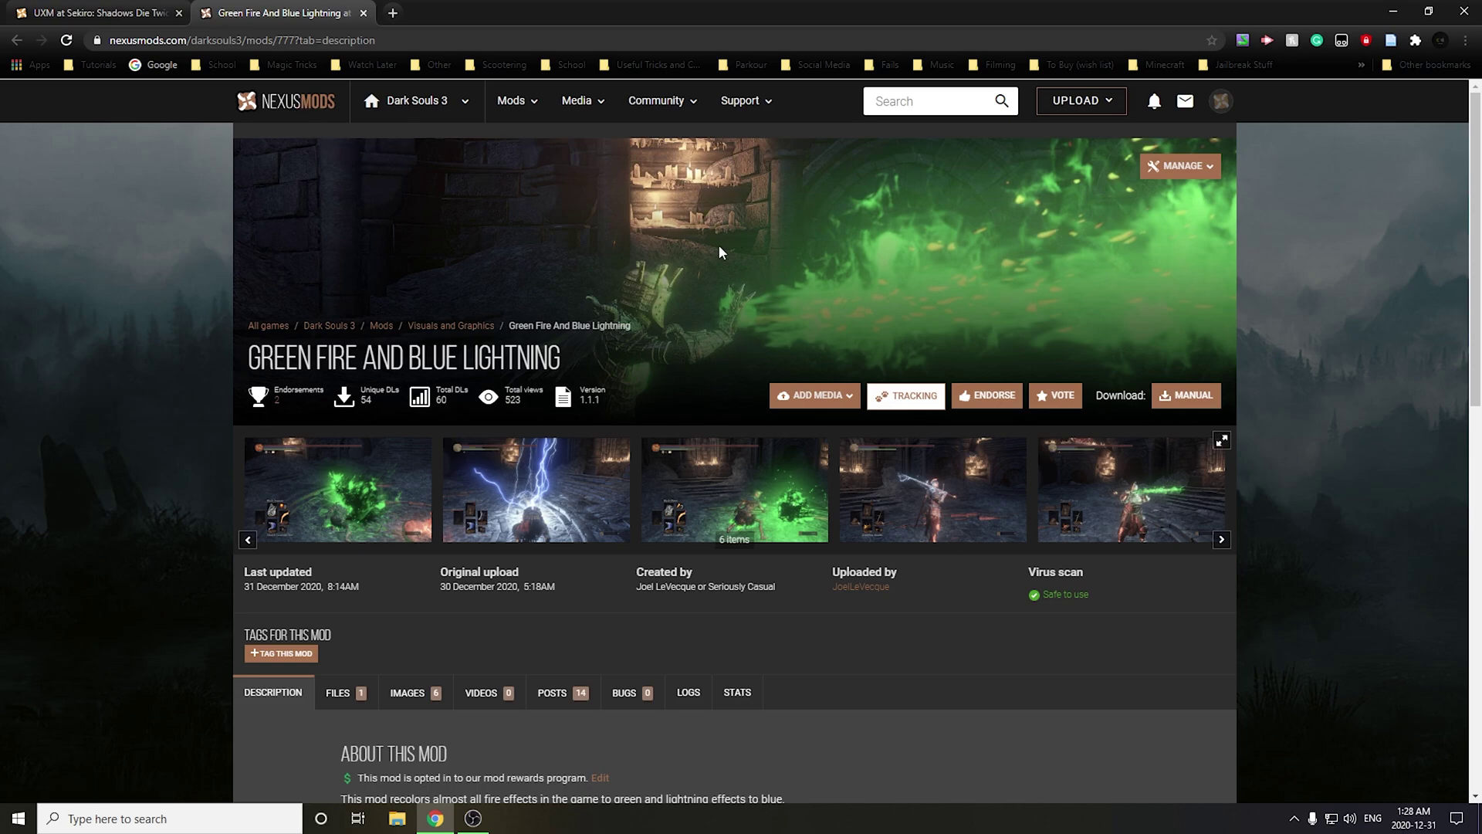
Download the Green Fire And Blue Lightning main file manually with the free slow download
{"action": "scroll", "coordinate": [683, 318], "scroll_direction": "down", "scroll_amount": 7}
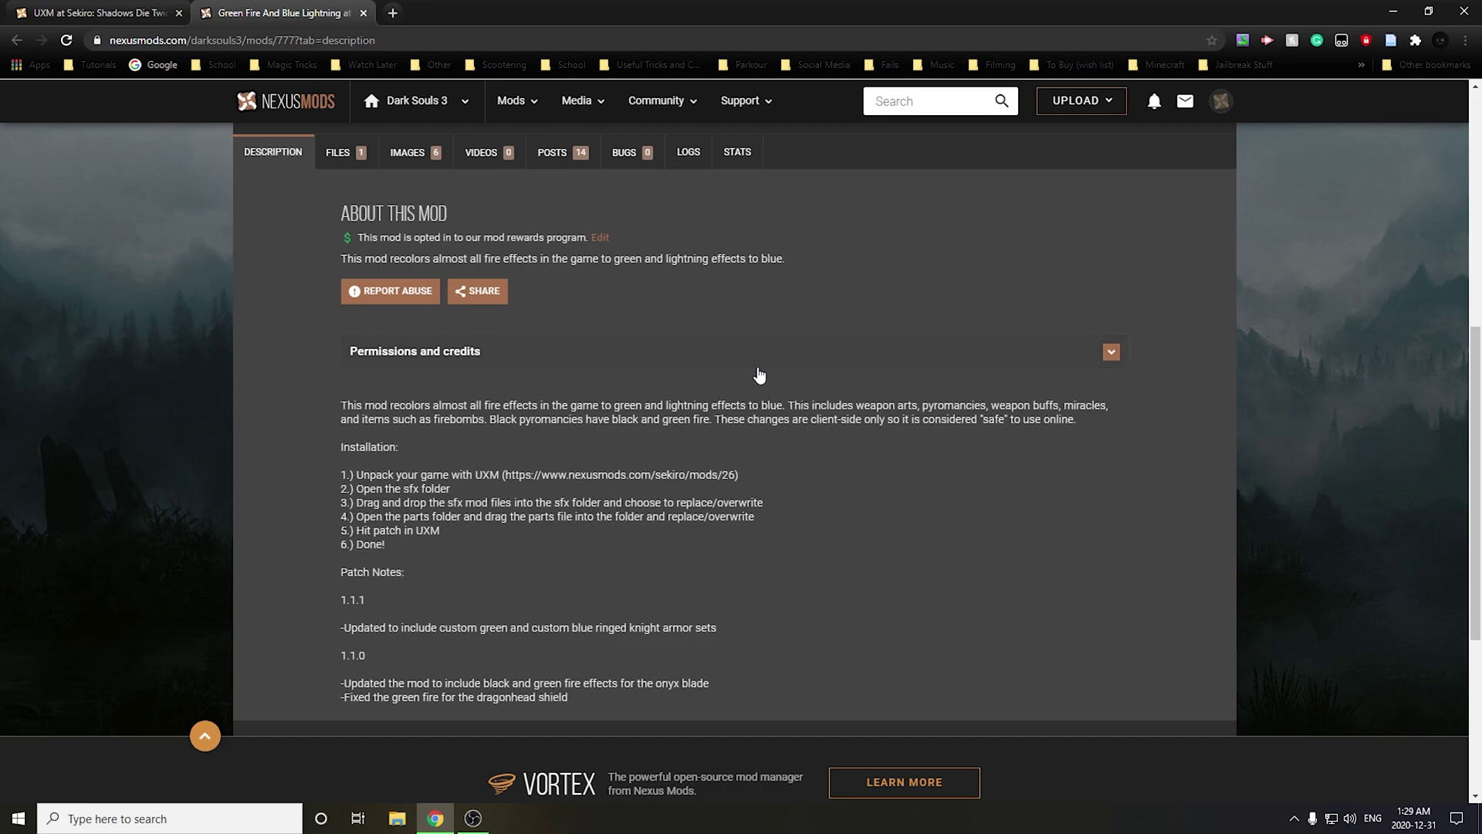
{"action": "scroll", "coordinate": [757, 371], "scroll_direction": "up", "scroll_amount": 7}
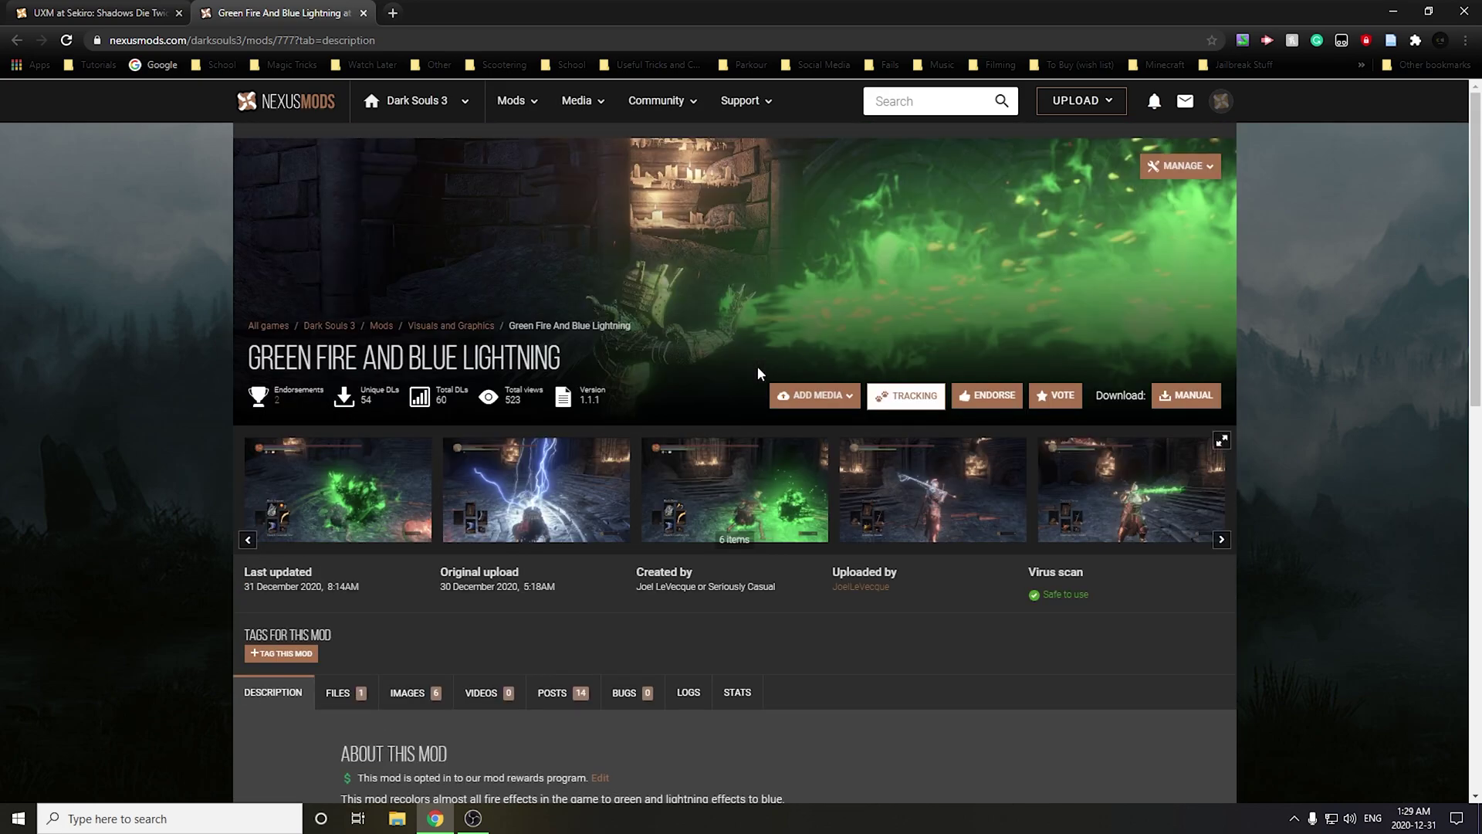
{"action": "left_click", "coordinate": [351, 697]}
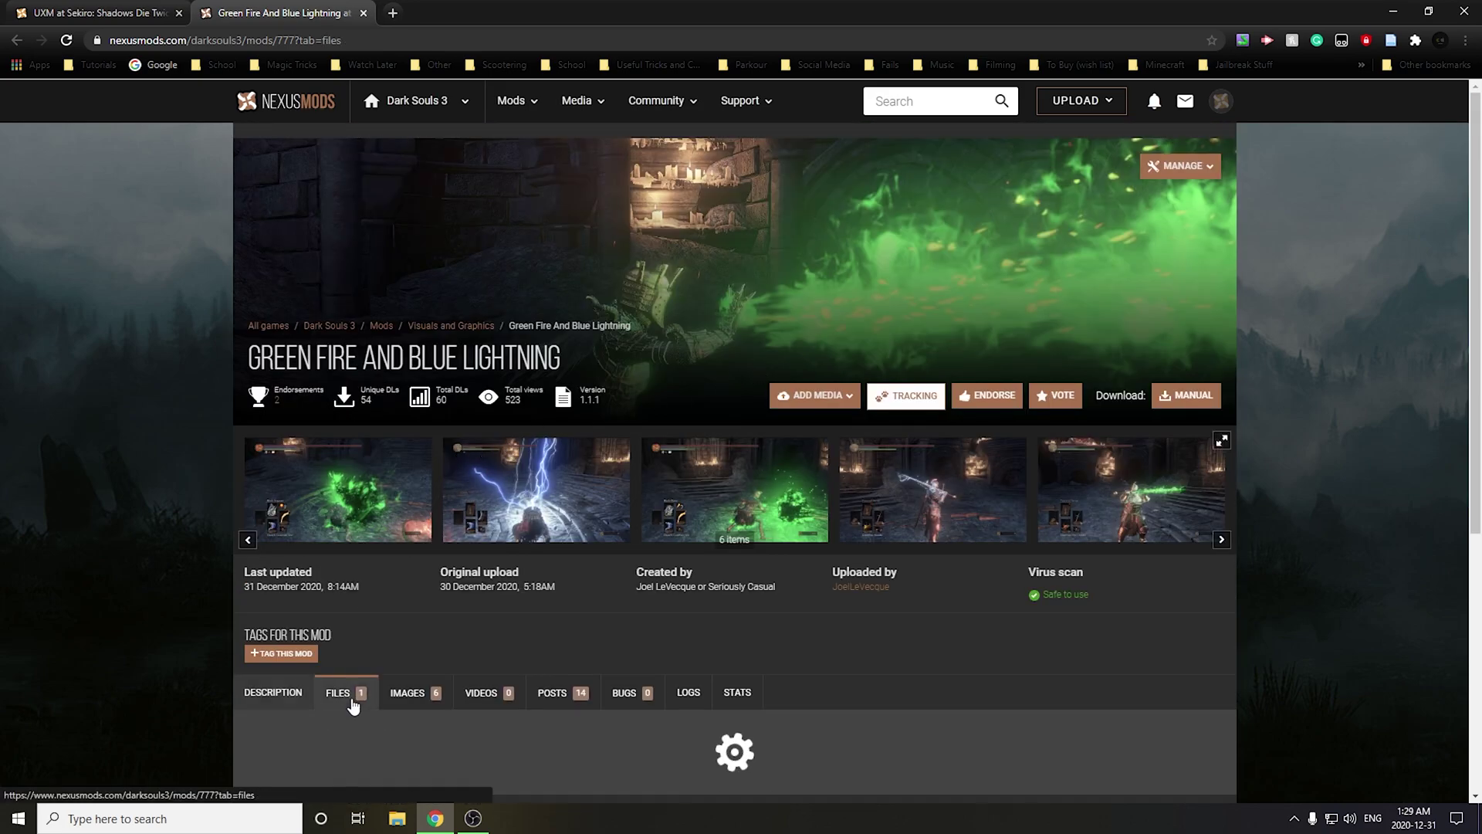
{"action": "scroll", "coordinate": [699, 297], "scroll_direction": "down", "scroll_amount": 4}
{"action": "scroll", "coordinate": [699, 297], "scroll_direction": "down", "scroll_amount": 3}
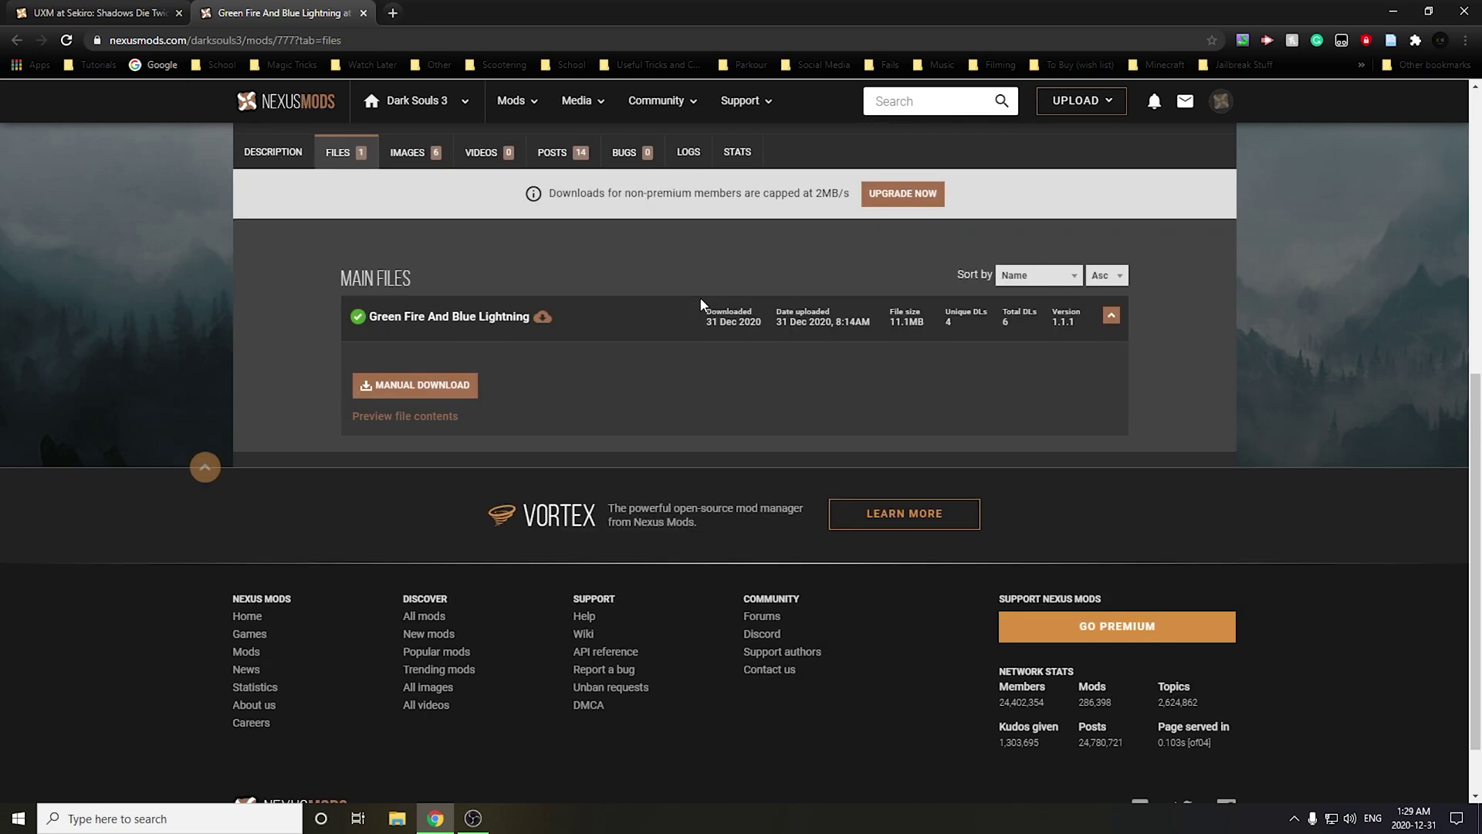
{"action": "scroll", "coordinate": [700, 304], "scroll_direction": "up", "scroll_amount": 2}
{"action": "left_click", "coordinate": [454, 545]}
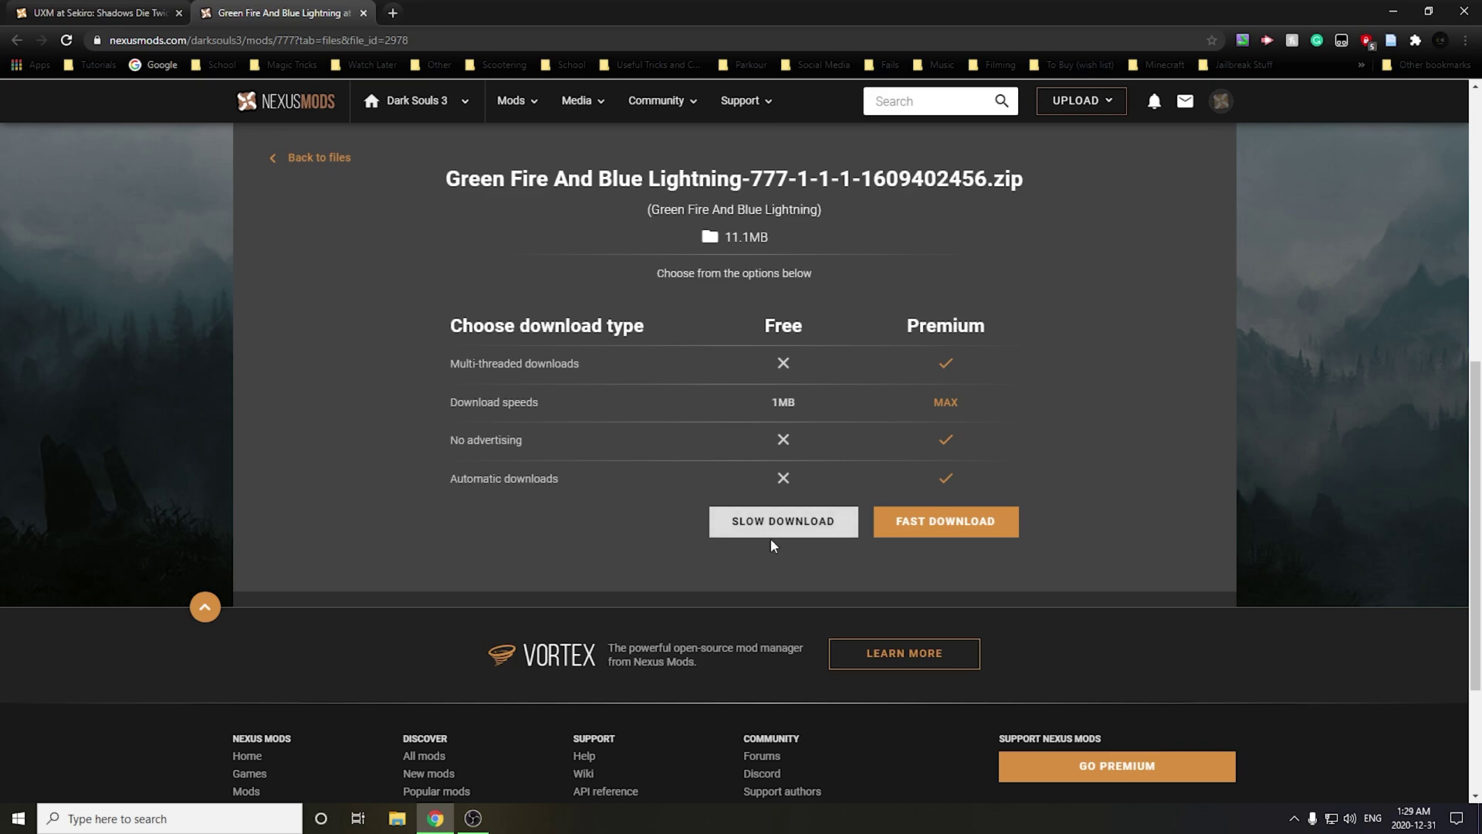
{"action": "left_click", "coordinate": [772, 532]}
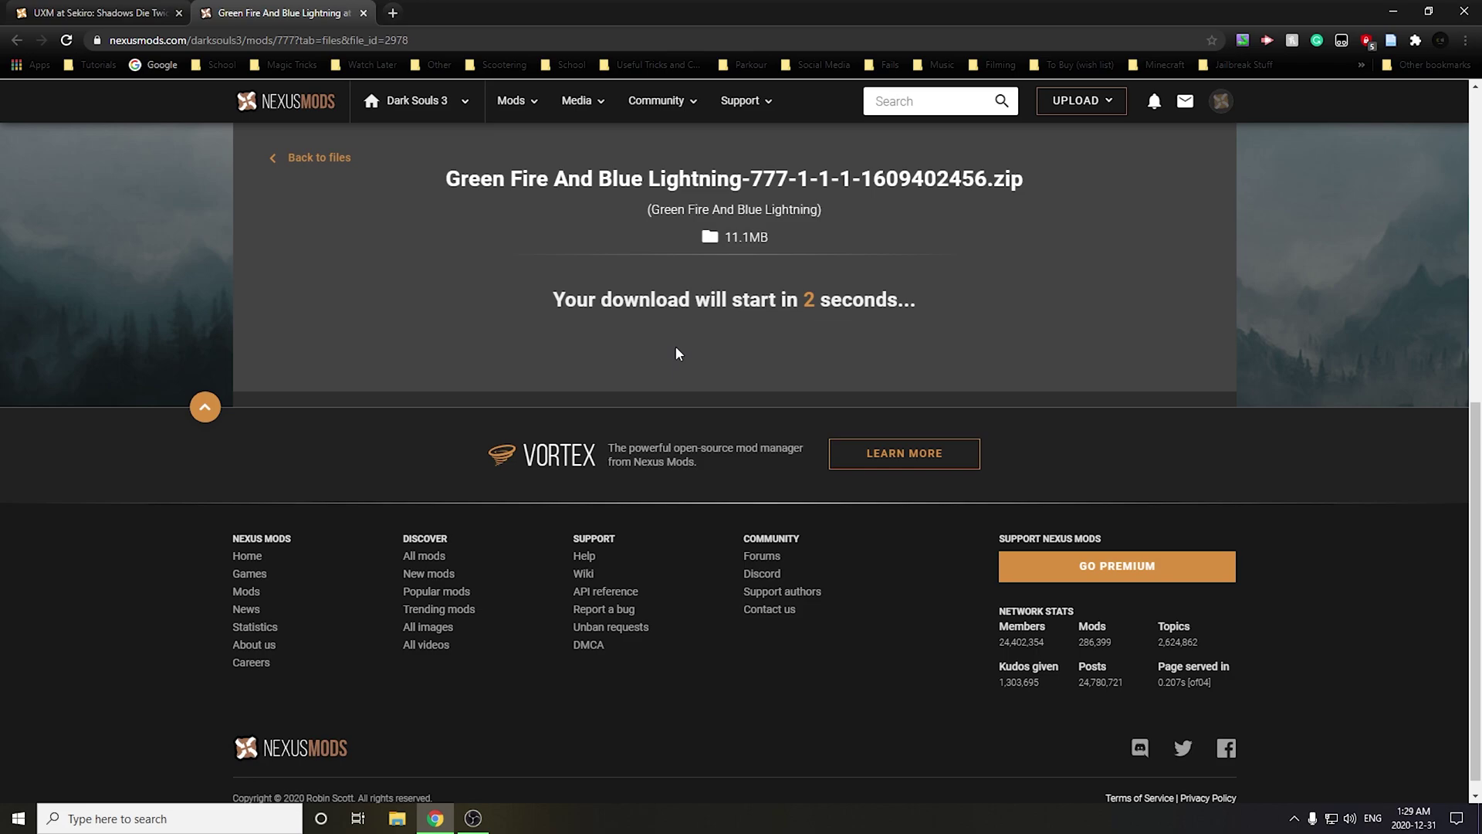
{"action": "scroll", "coordinate": [677, 353], "scroll_direction": "up", "scroll_amount": 1}
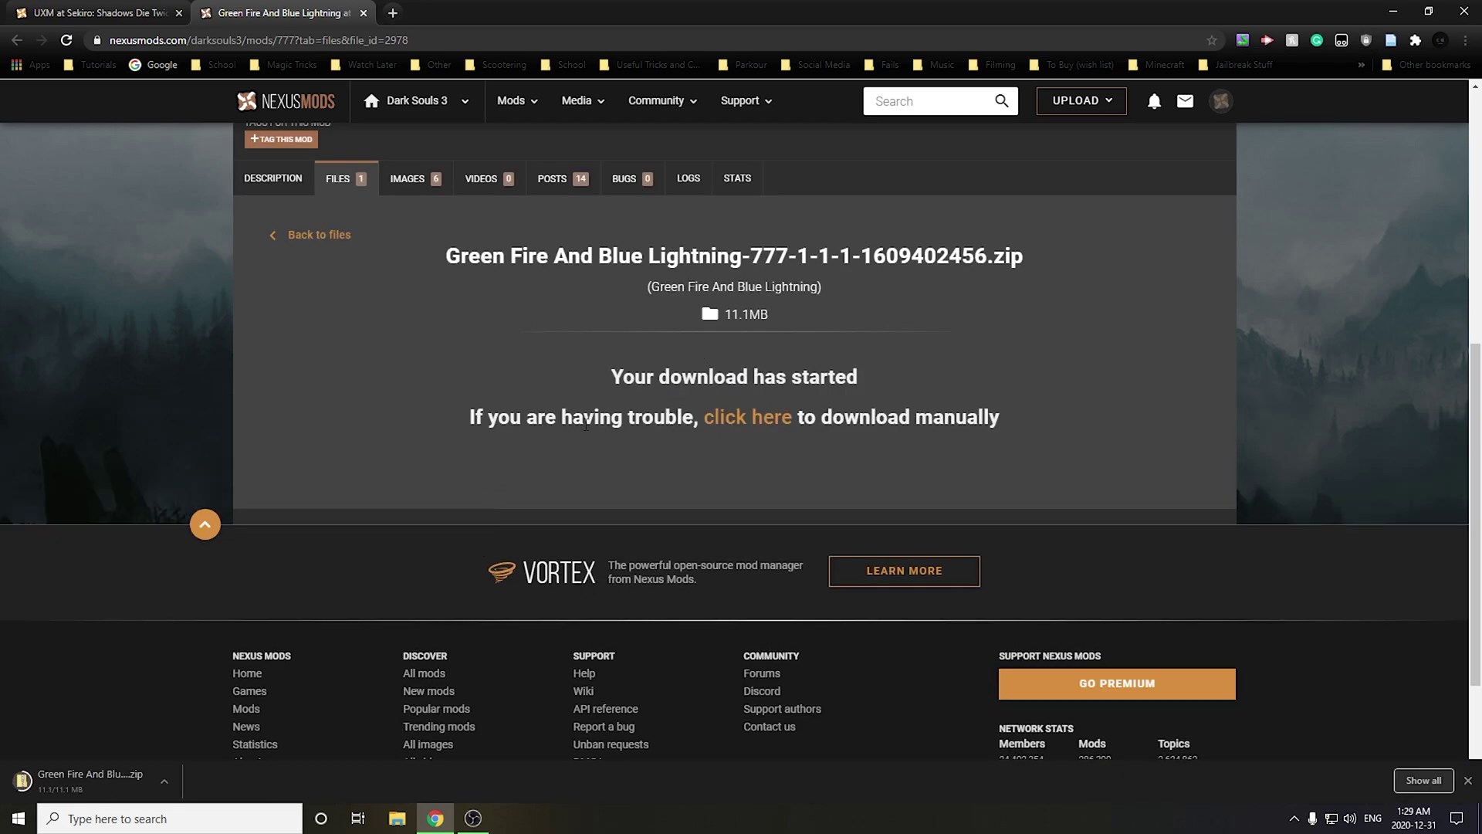
Open the downloaded mod archive, start extracting all its contents, and browse to the Desktop for the destination
{"action": "left_click", "coordinate": [91, 774]}
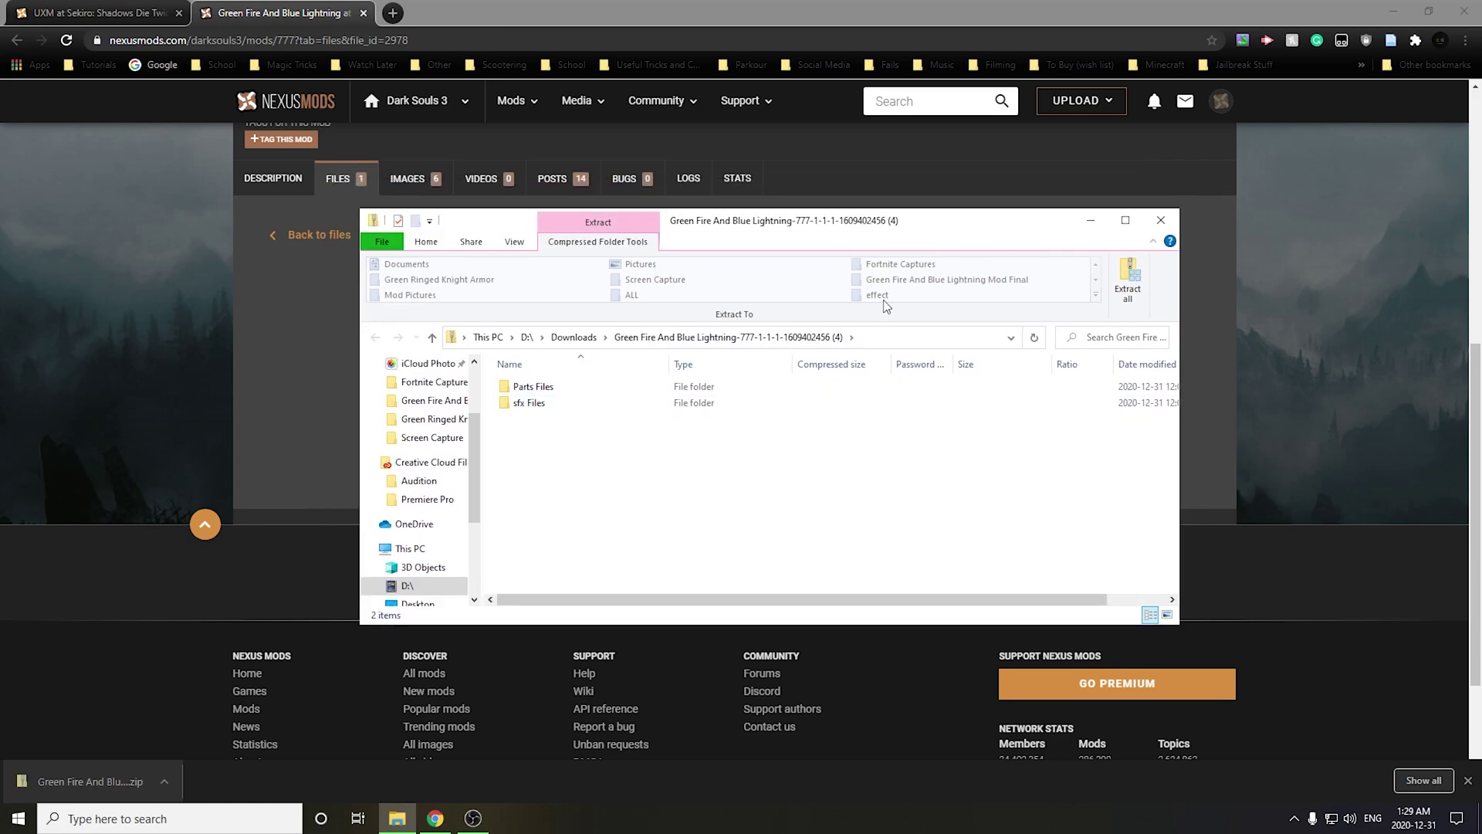
{"action": "left_click", "coordinate": [1130, 277]}
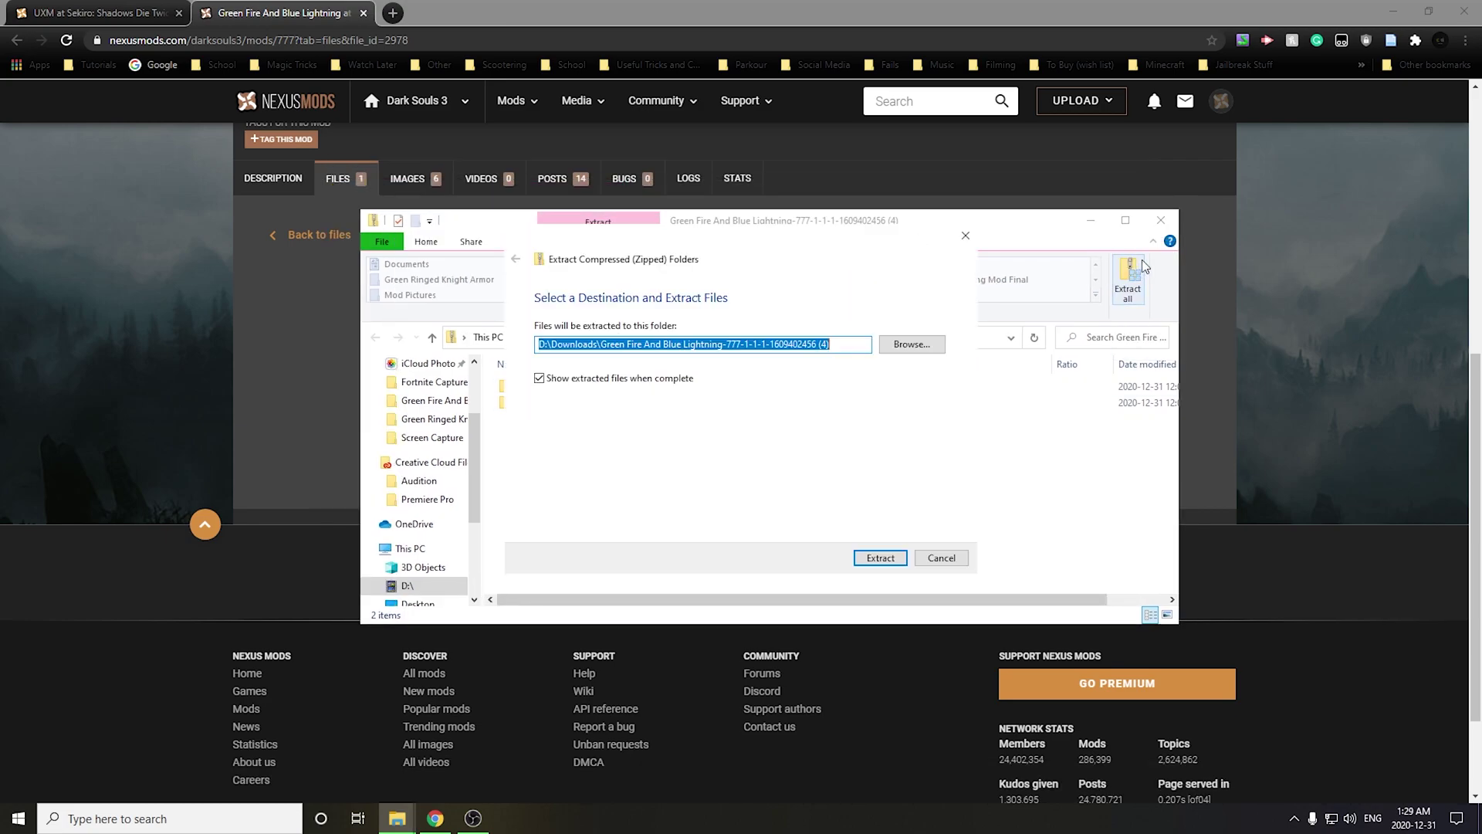
{"action": "left_click", "coordinate": [909, 353]}
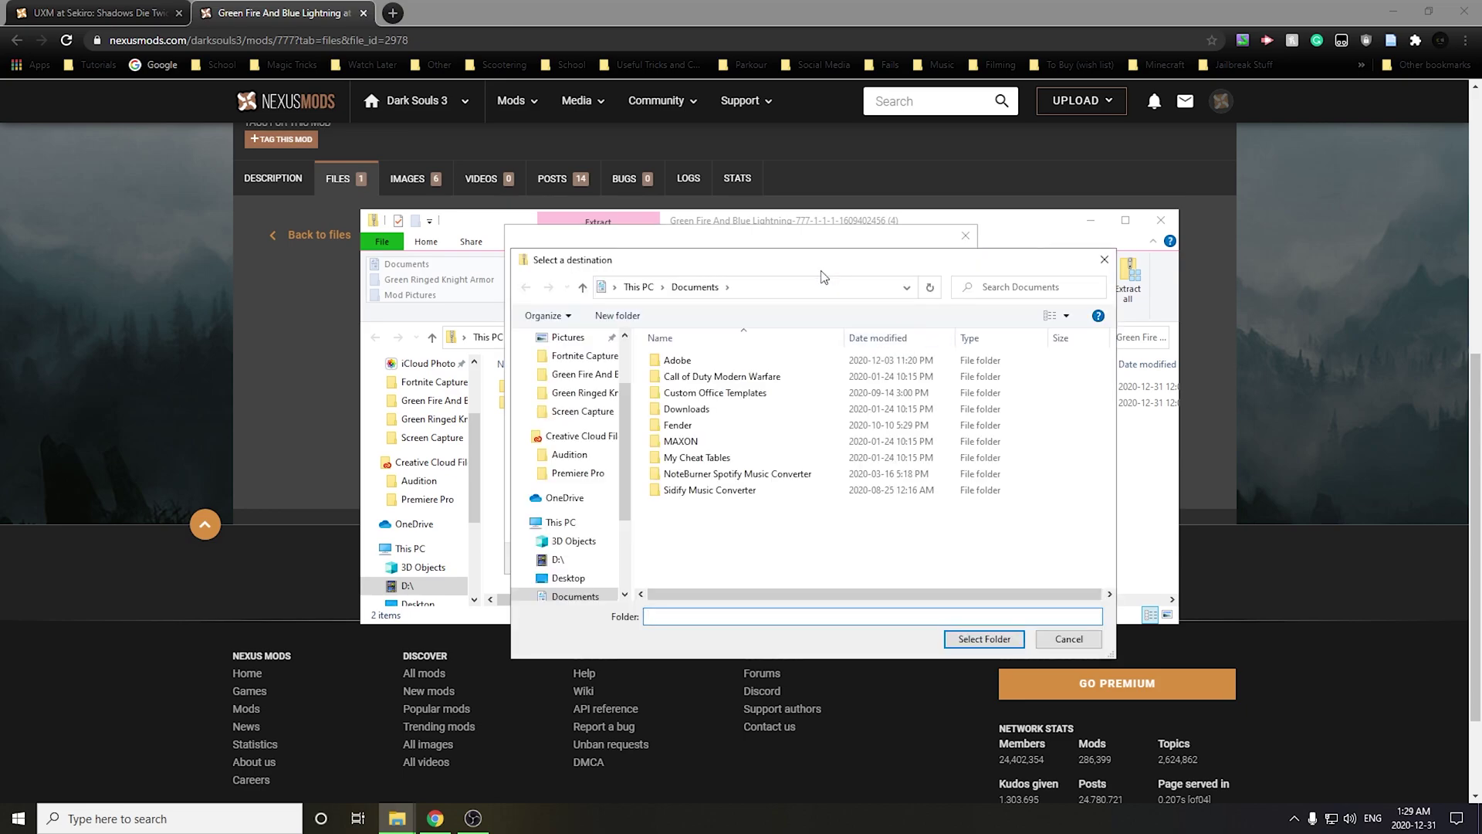
{"action": "left_click_drag", "start_coordinate": [869, 269], "coordinate": [682, 250]}
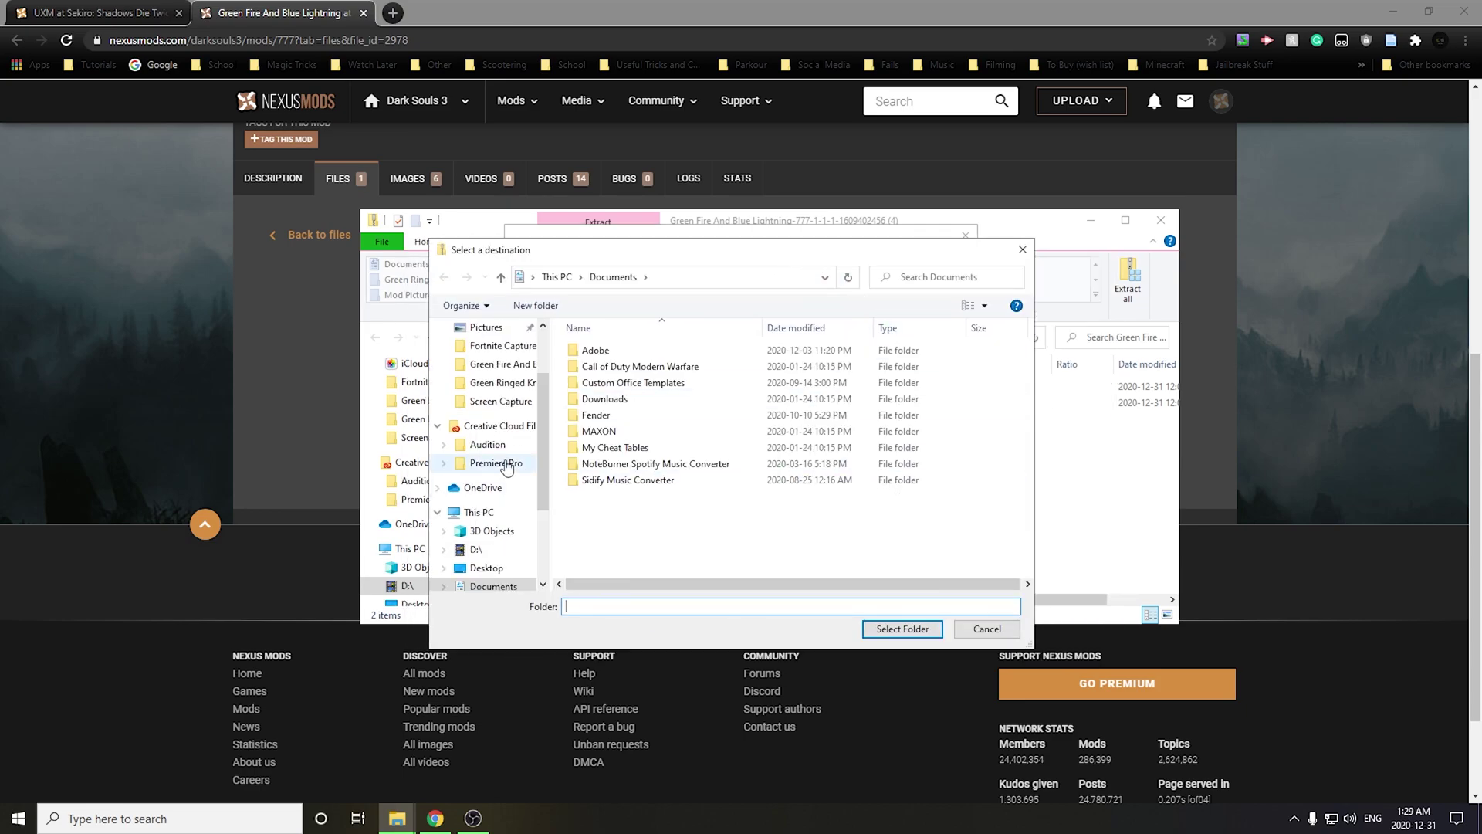
{"action": "scroll", "coordinate": [478, 463], "scroll_direction": "down", "scroll_amount": 1}
{"action": "left_click", "coordinate": [488, 549]}
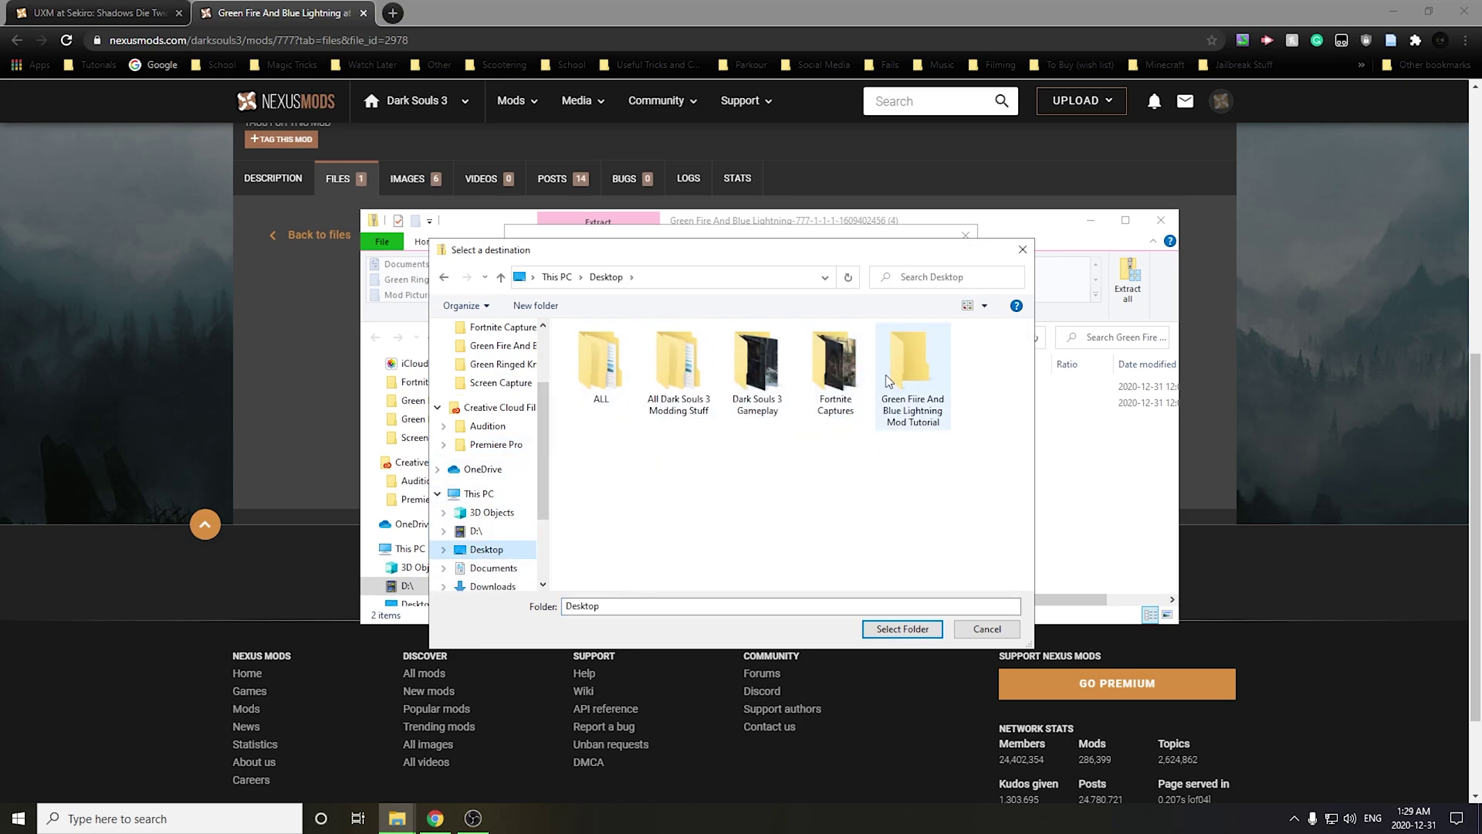
Correct the spelling of the tutorial folder's name to Green Fire And Blue Lightning Mod Tutorial
{"action": "left_click", "coordinate": [923, 383]}
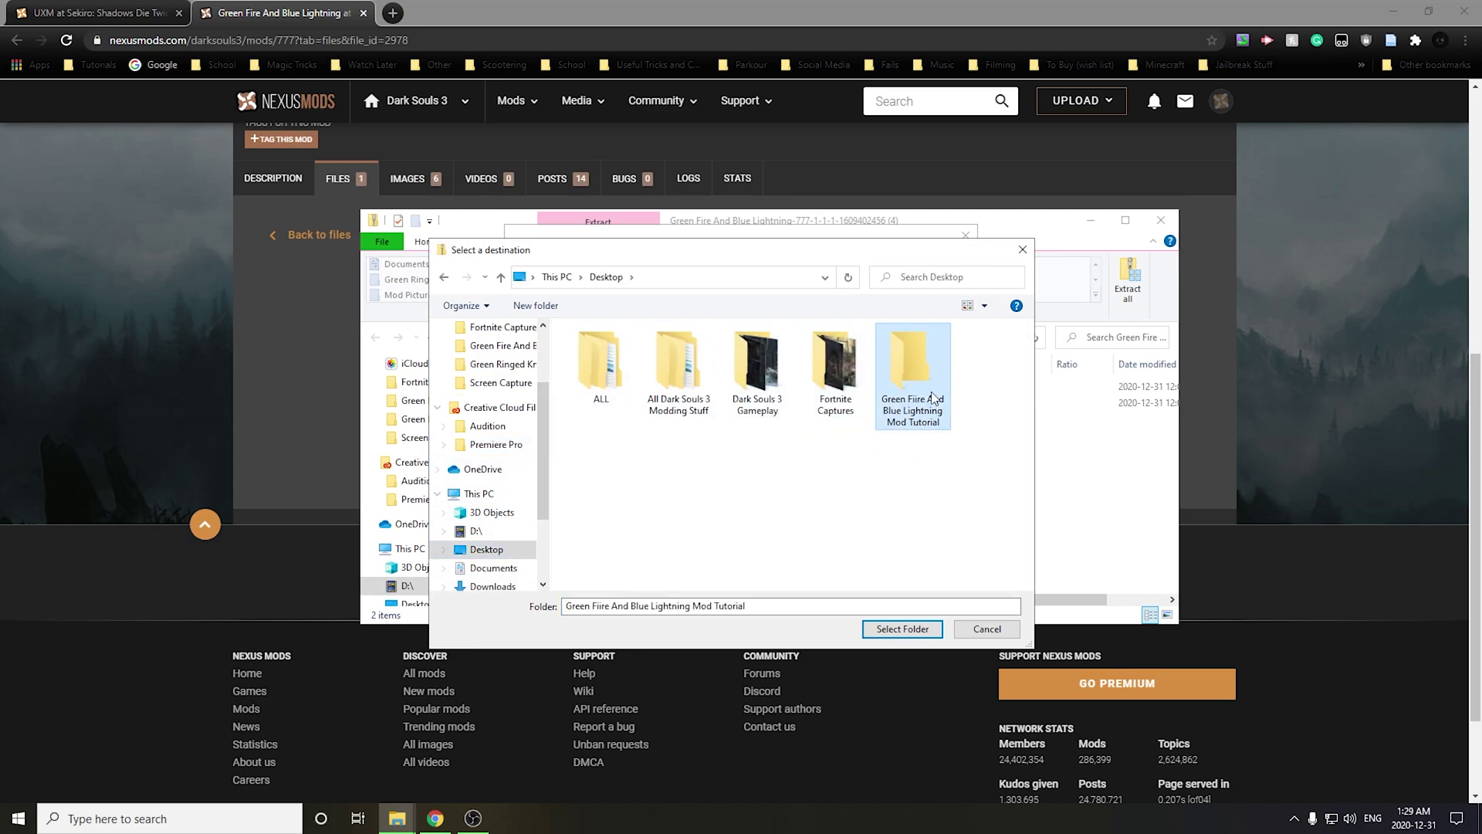
{"action": "right_click", "coordinate": [932, 398]}
{"action": "left_click", "coordinate": [975, 767]}
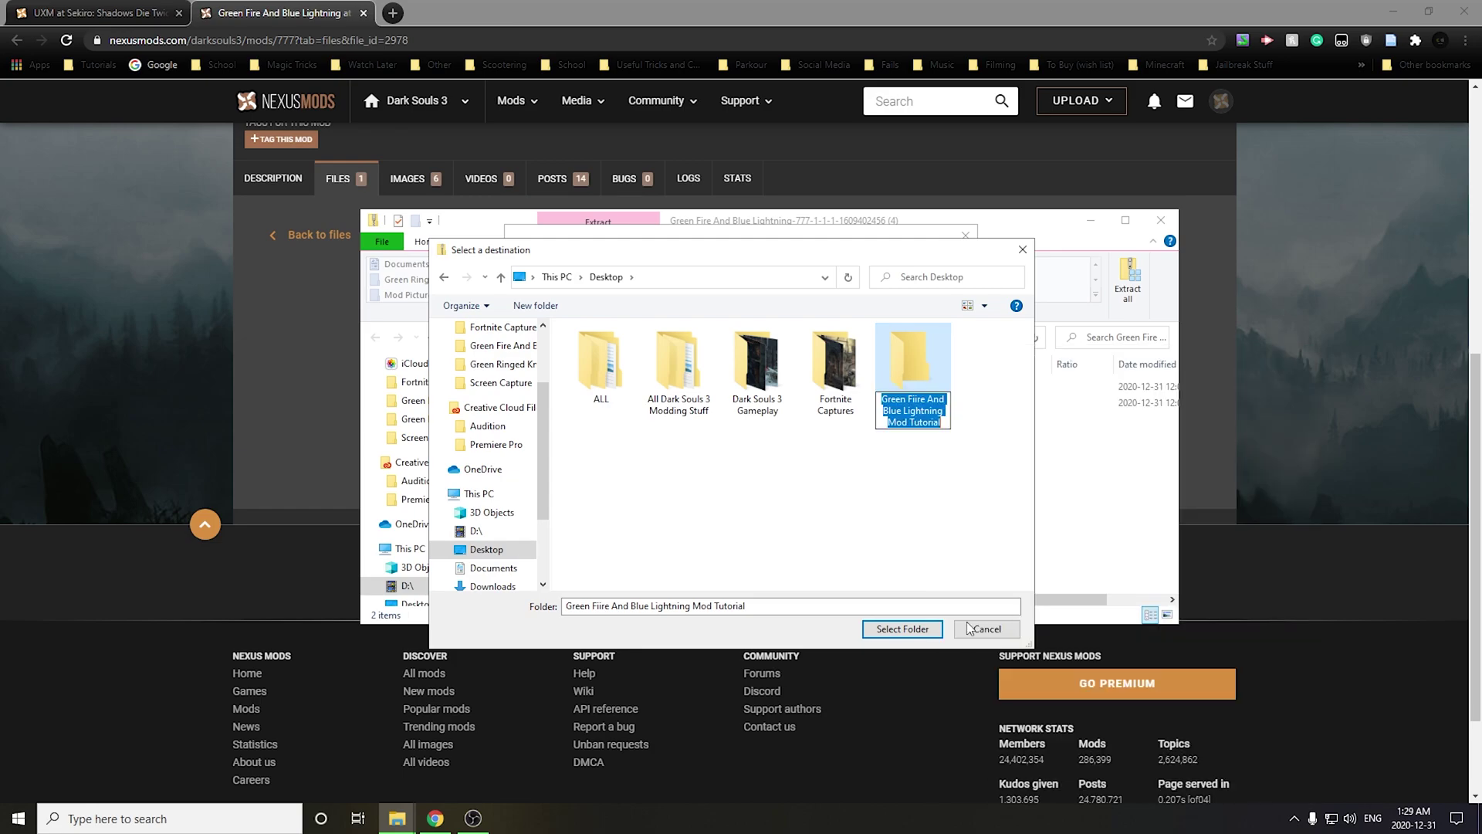
{"action": "left_click", "coordinate": [920, 400]}
{"action": "key", "text": "BackSpace"}
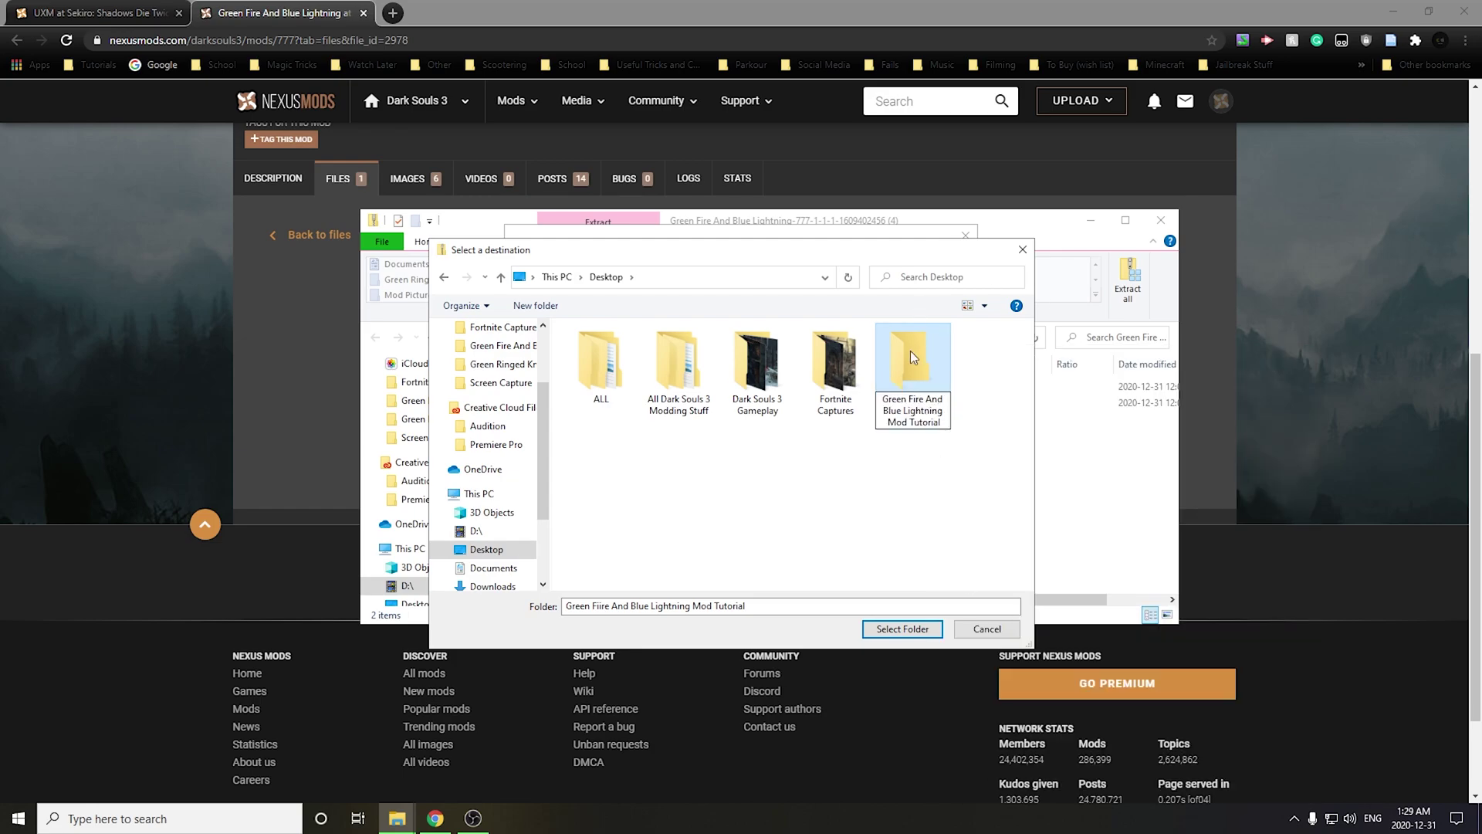
{"action": "key", "text": "Return"}
Extract the archive into the Green Fire And Blue Lightning Mod Tutorial folder and close both folder windows
{"action": "left_click", "coordinate": [901, 629]}
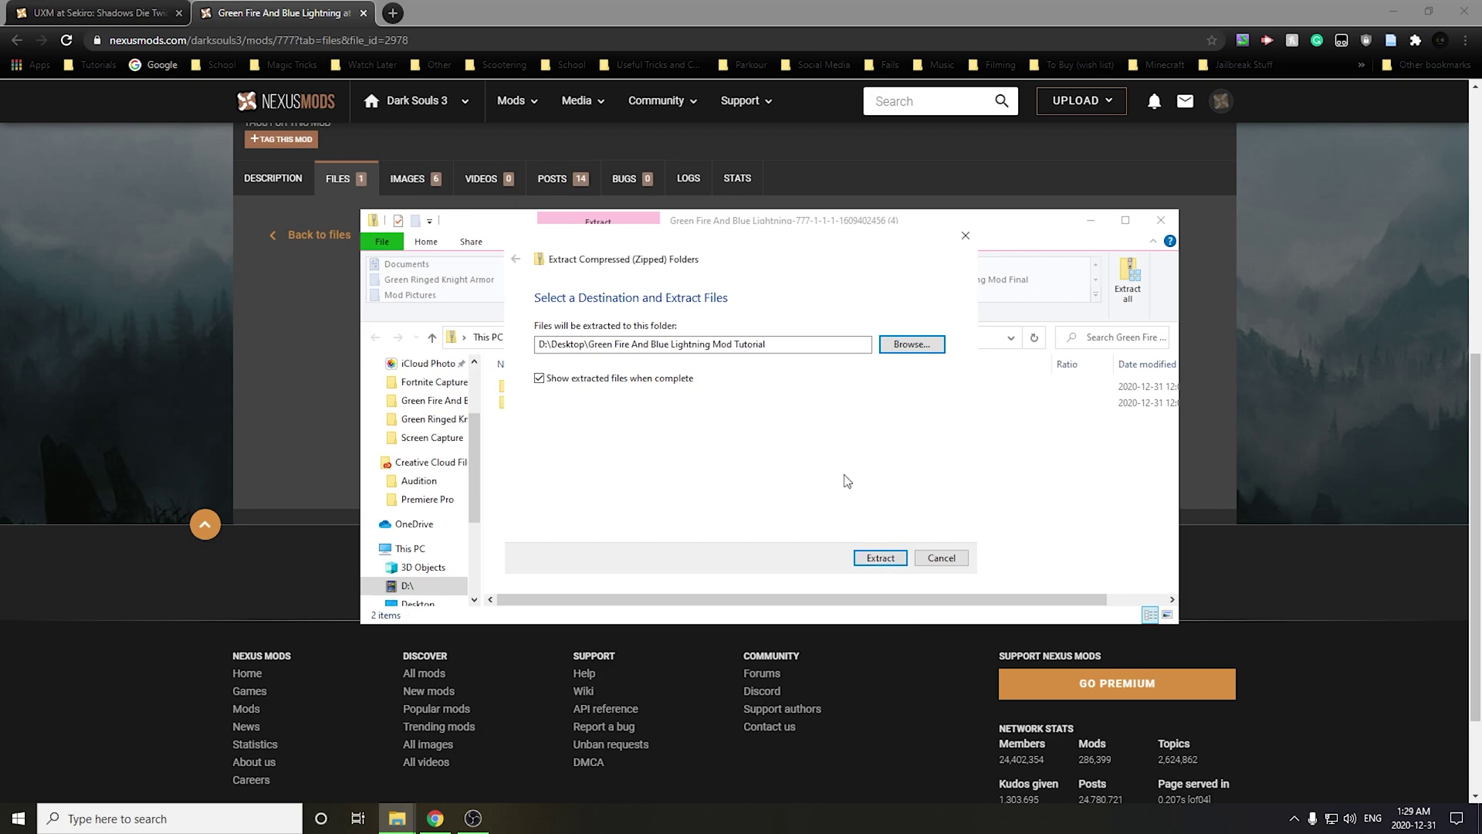
{"action": "left_click", "coordinate": [881, 561]}
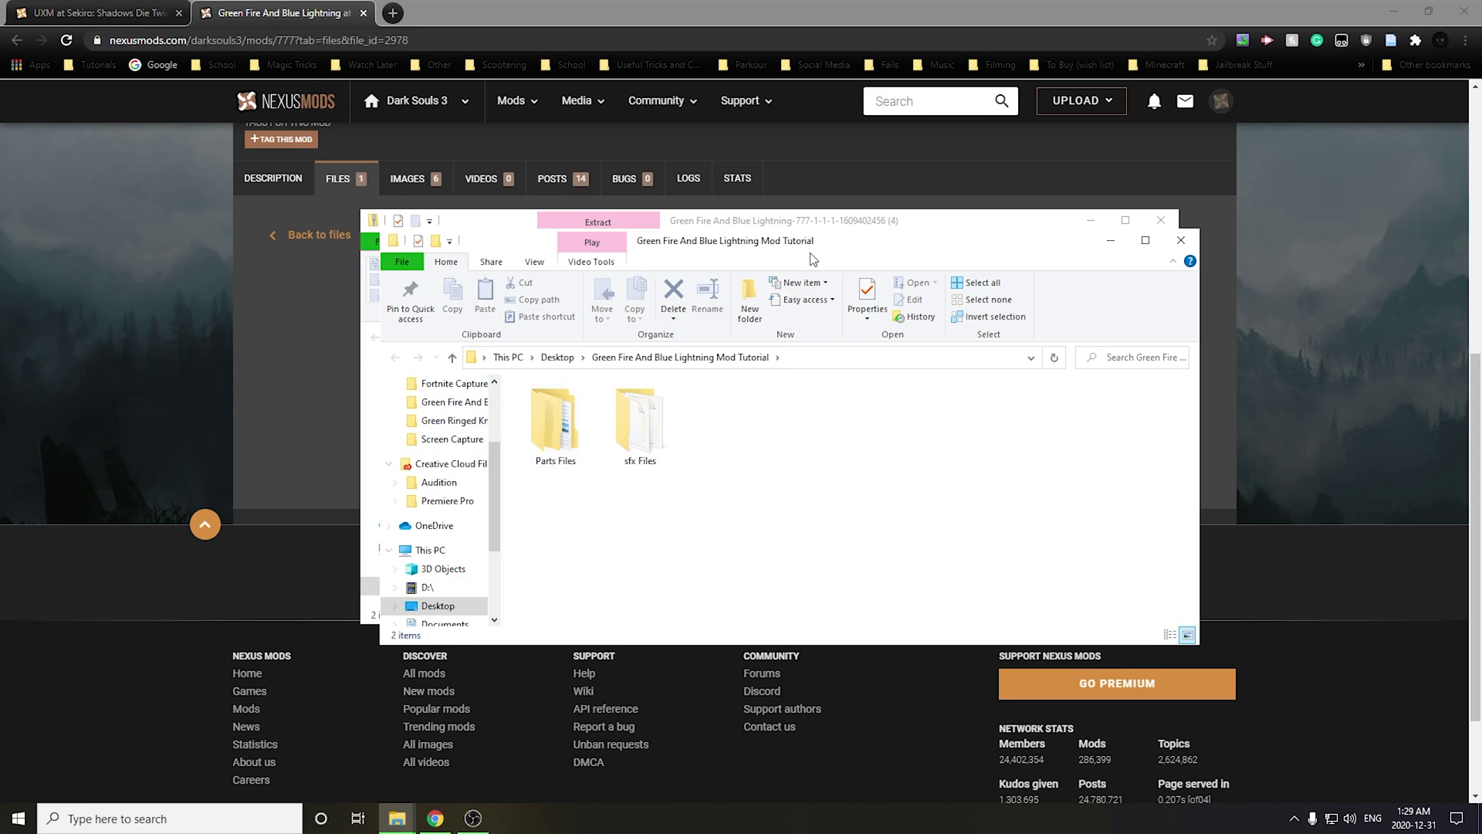
{"action": "left_click_drag", "start_coordinate": [891, 259], "coordinate": [806, 319]}
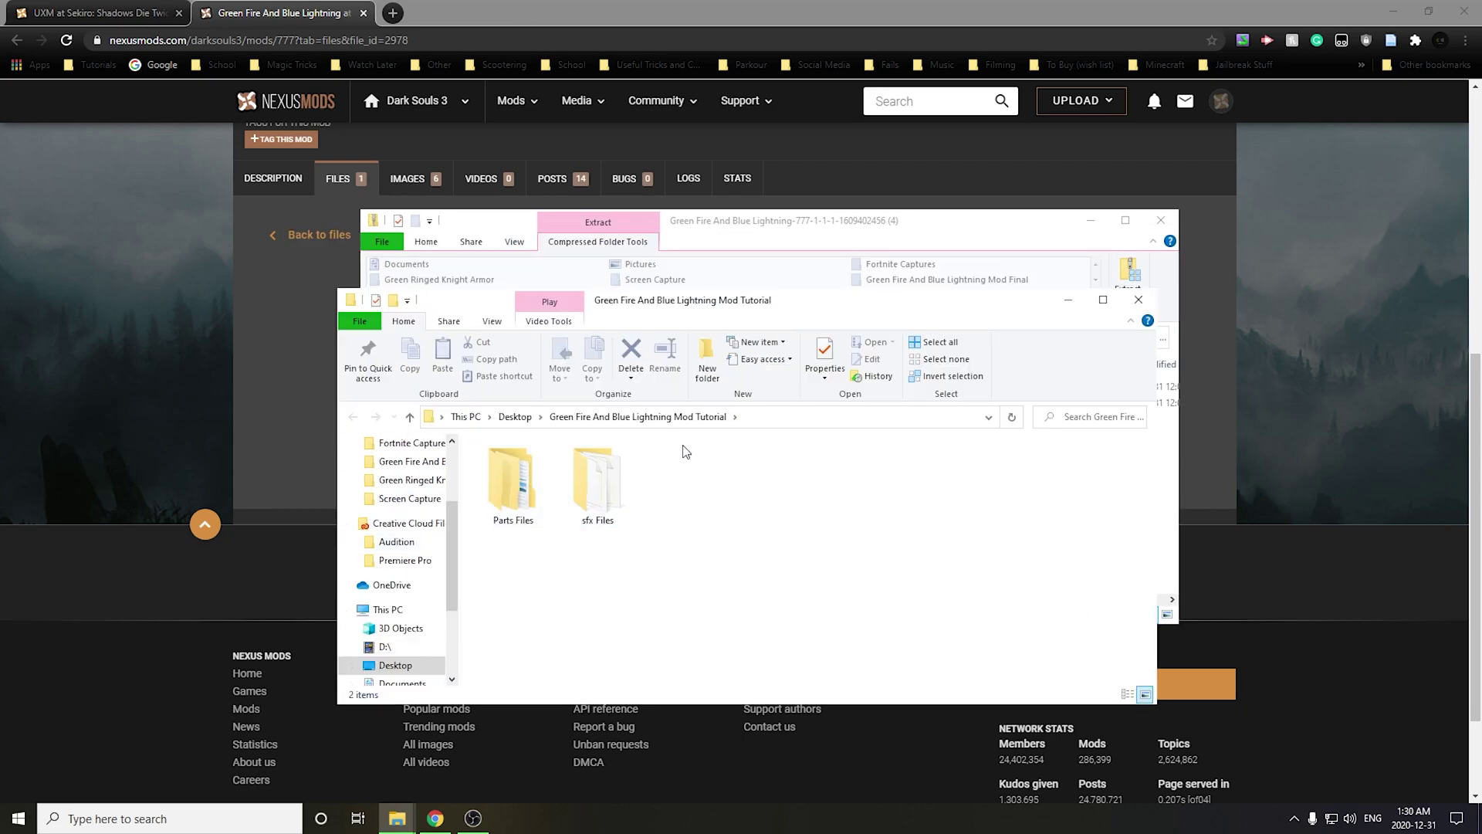
{"action": "left_click", "coordinate": [1135, 300]}
{"action": "left_click", "coordinate": [1160, 221]}
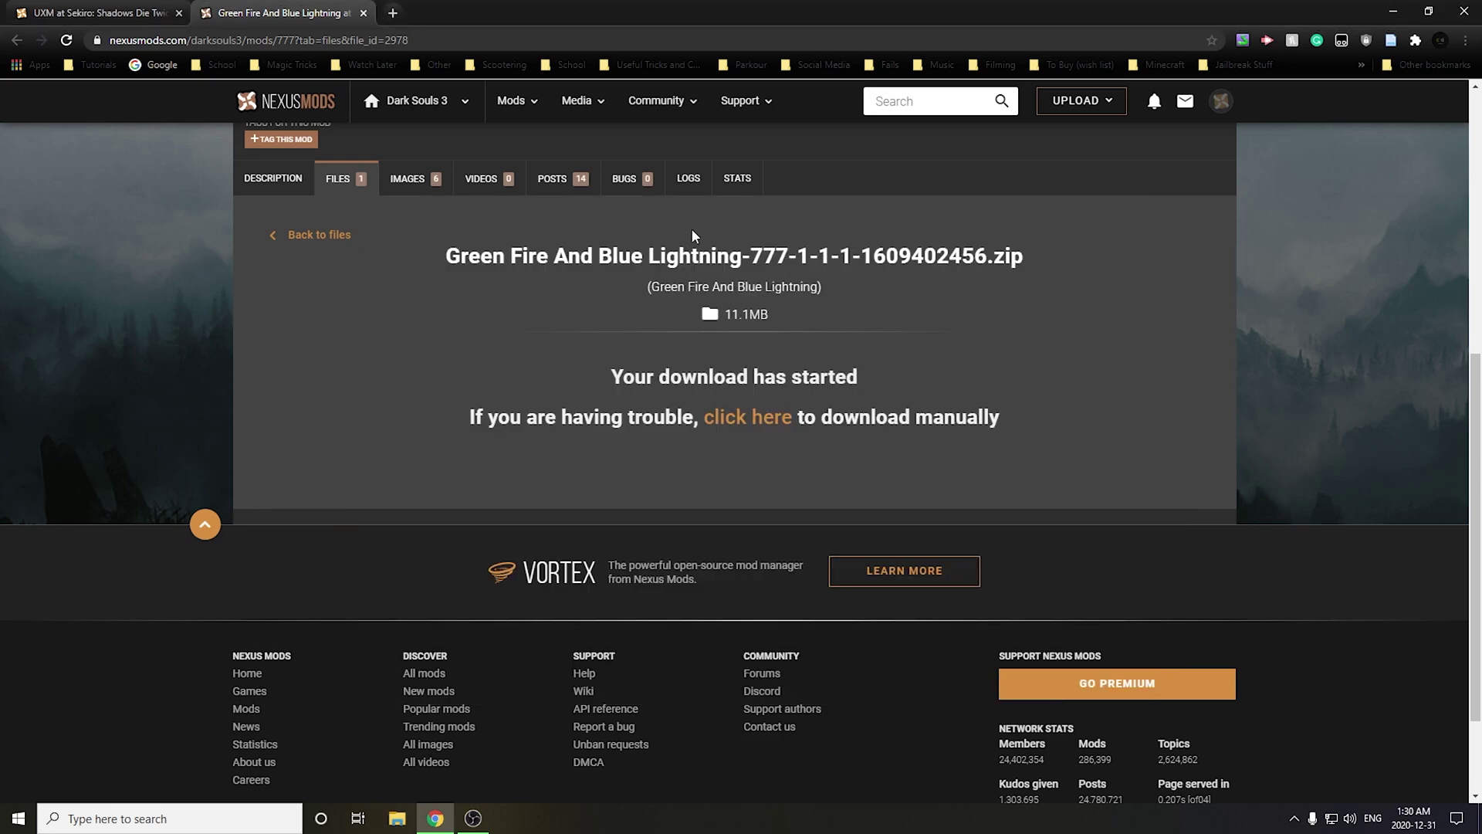
Review the installation instructions and patch notes in the Green Fire And Blue Lightning mod description
{"action": "scroll", "coordinate": [729, 313], "scroll_direction": "up", "scroll_amount": 7}
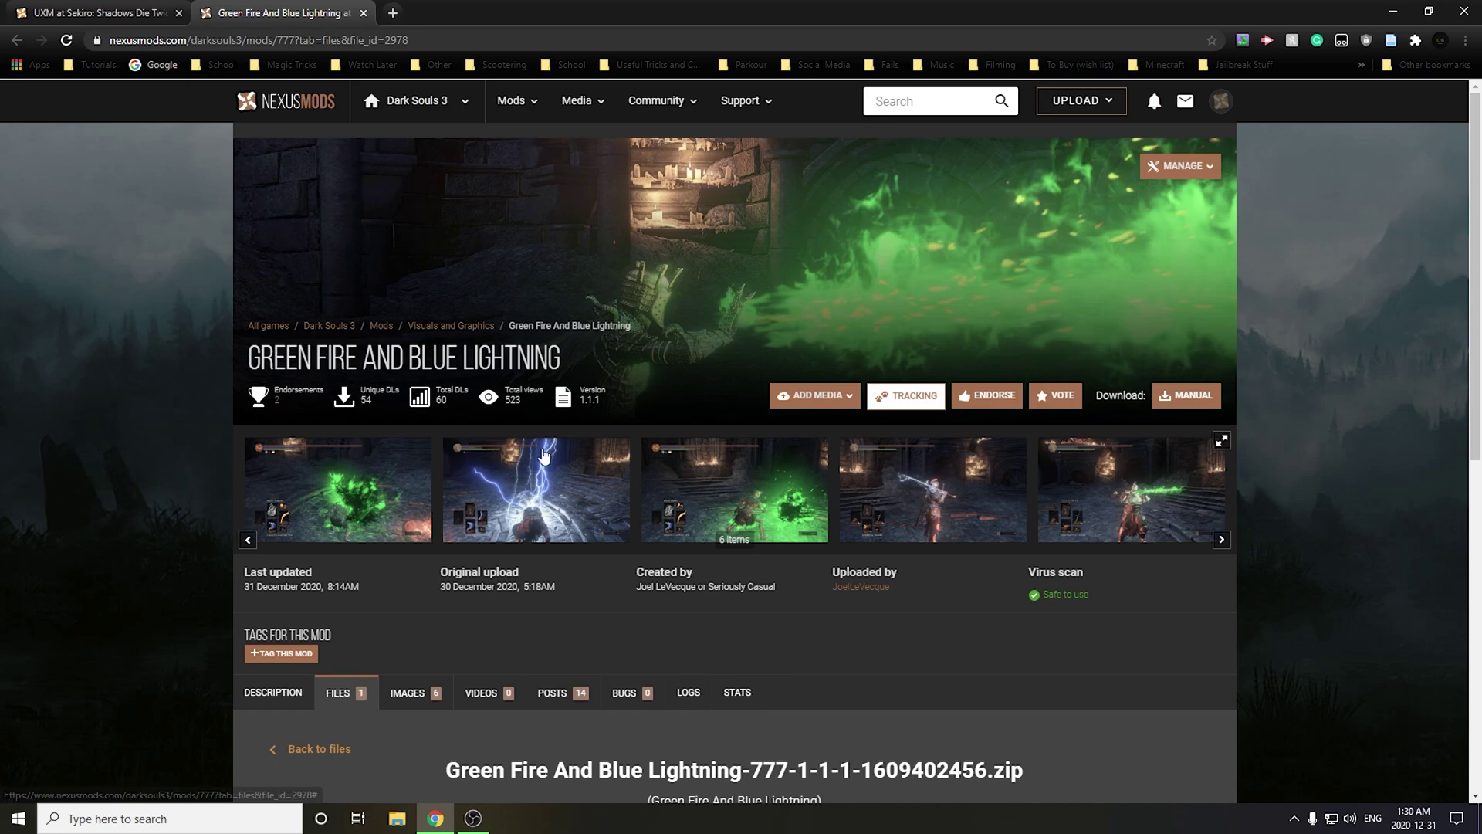
{"action": "left_click", "coordinate": [248, 698]}
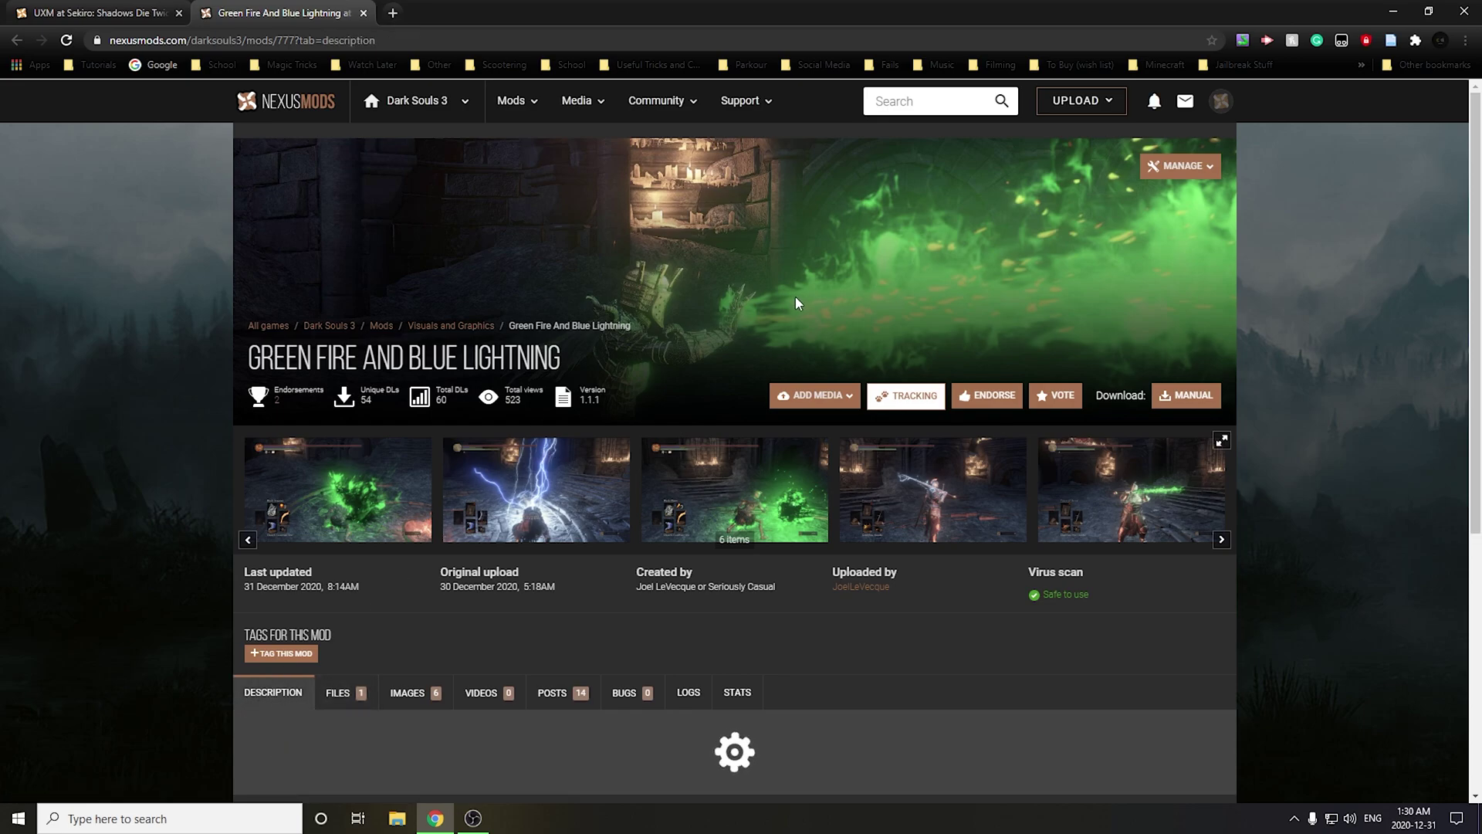
{"action": "scroll", "coordinate": [710, 361], "scroll_direction": "down", "scroll_amount": 7}
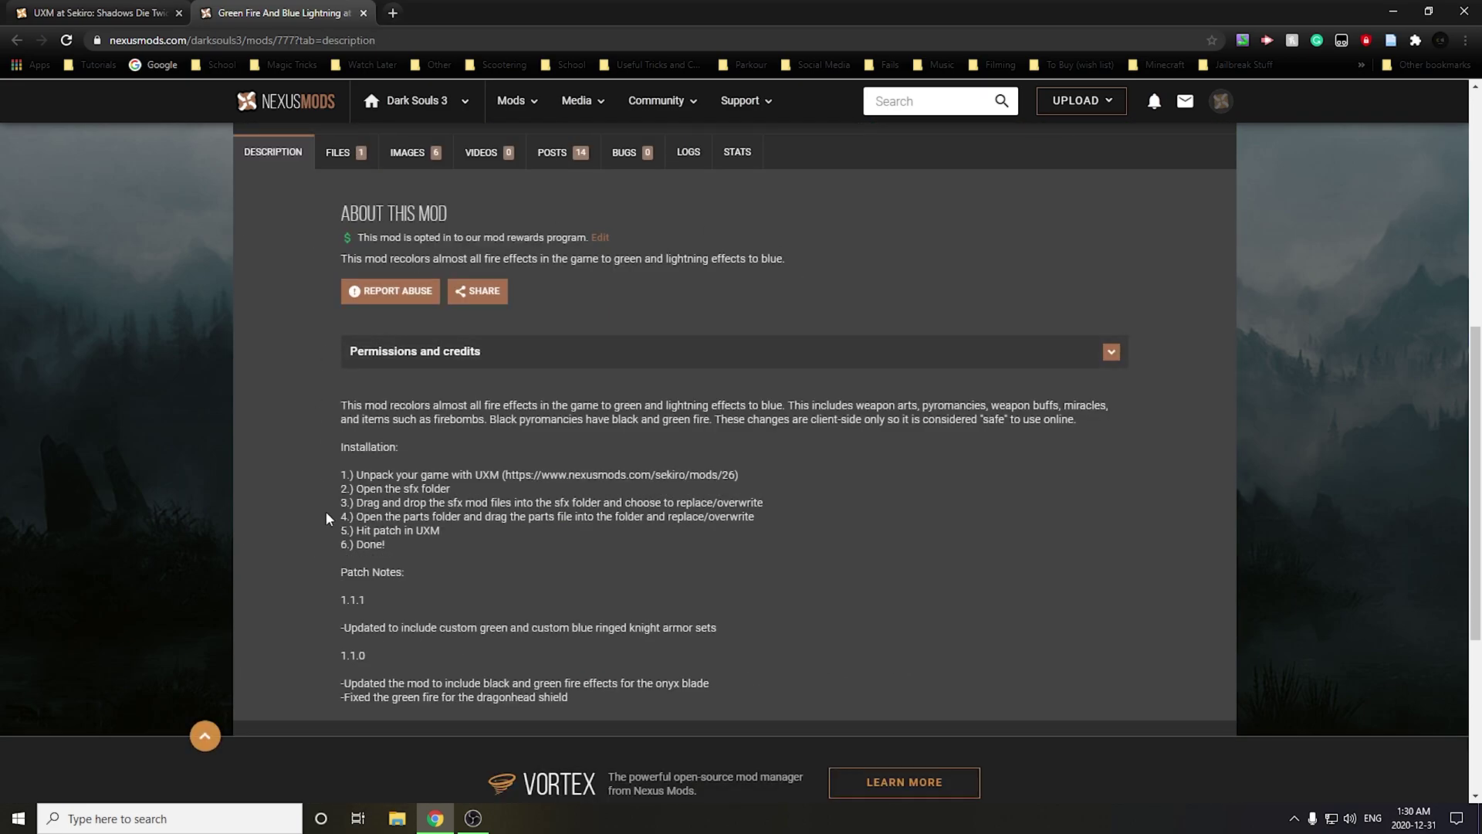
{"action": "scroll", "coordinate": [328, 517], "scroll_direction": "down", "scroll_amount": 1}
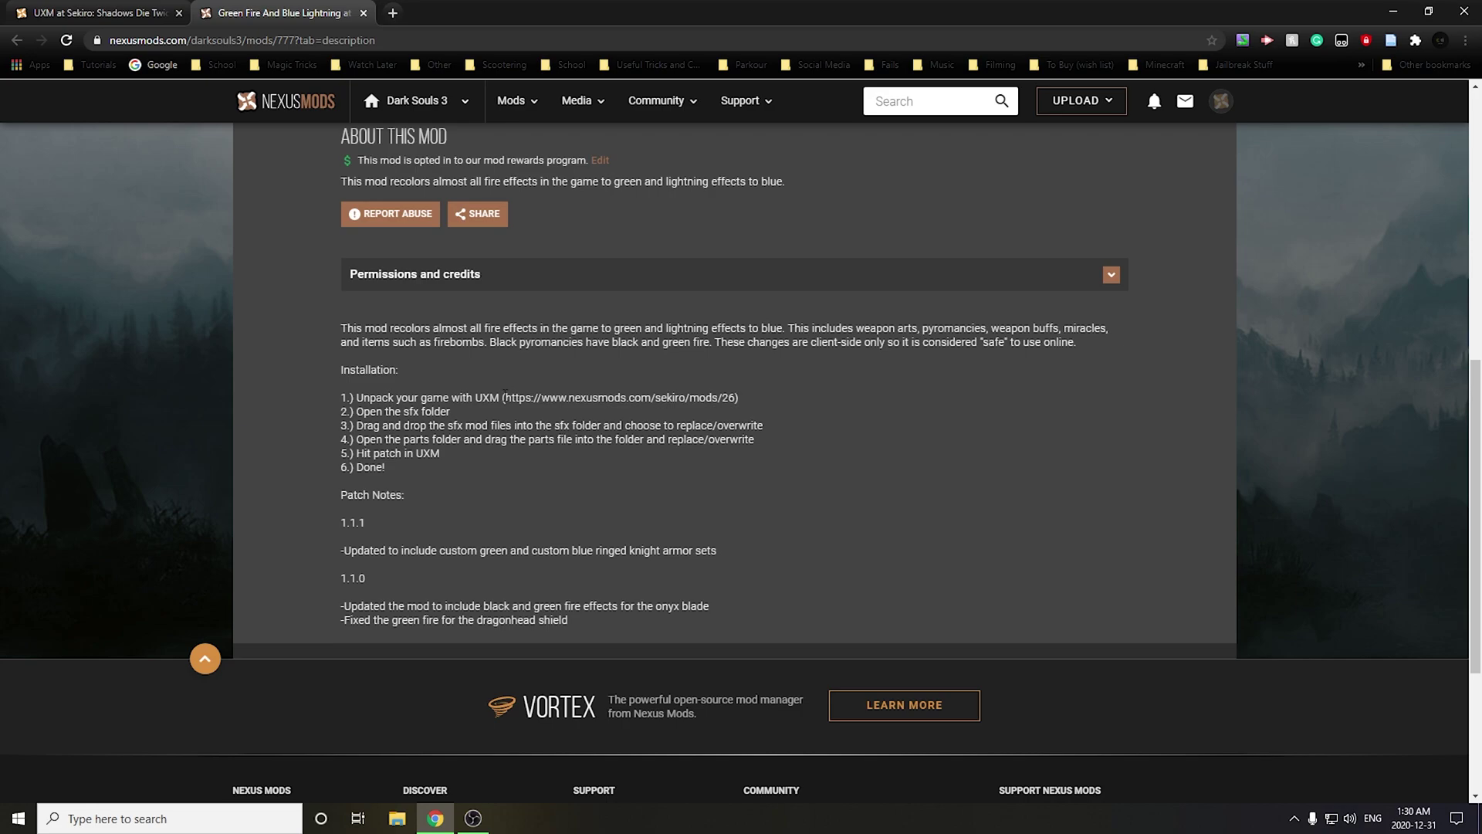
{"action": "scroll", "coordinate": [715, 416], "scroll_direction": "up", "scroll_amount": 2}
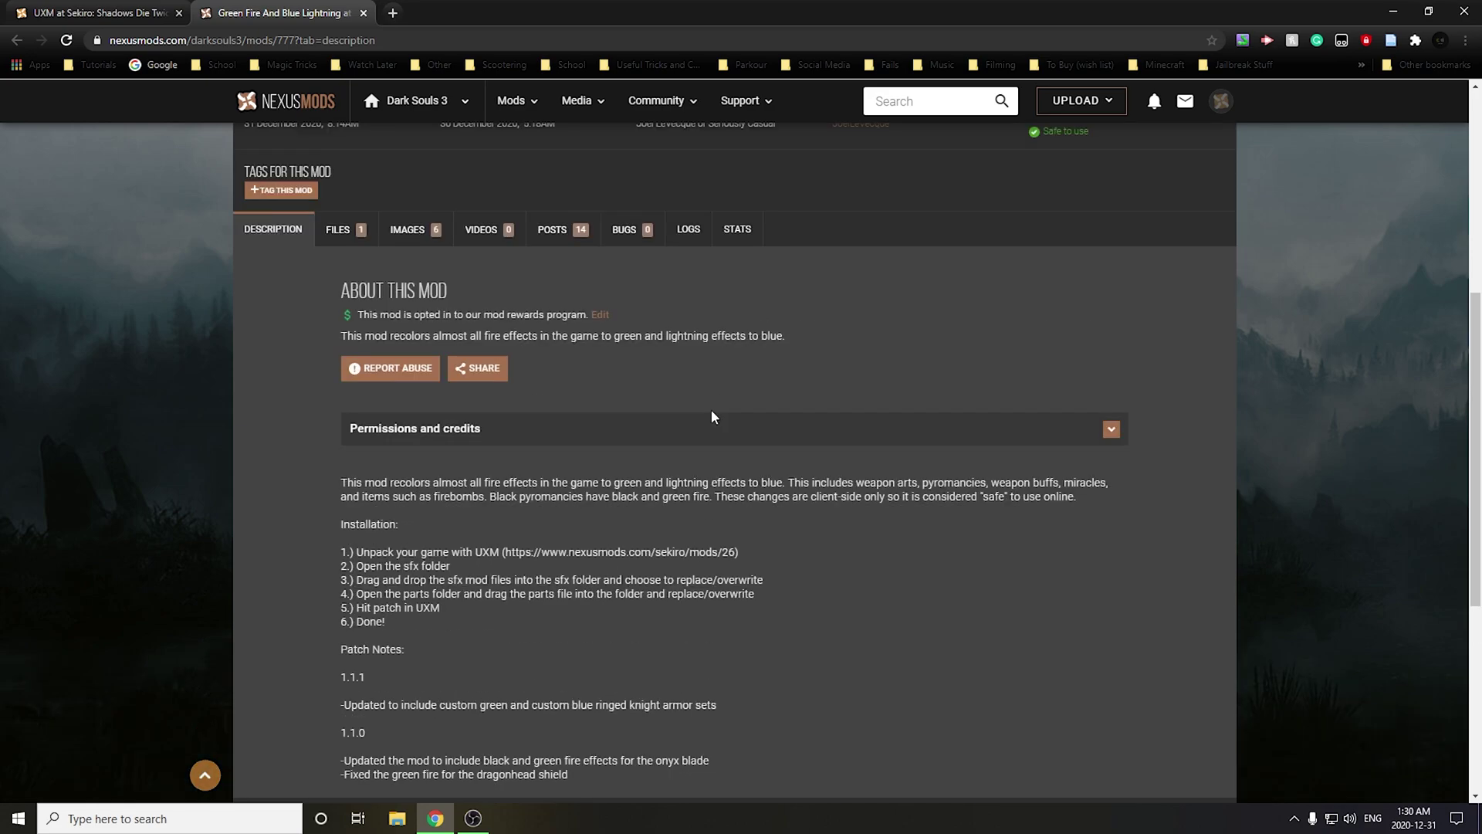
Examine the available downloads for UXM on its Sekiro mod page
{"action": "left_click", "coordinate": [120, 12]}
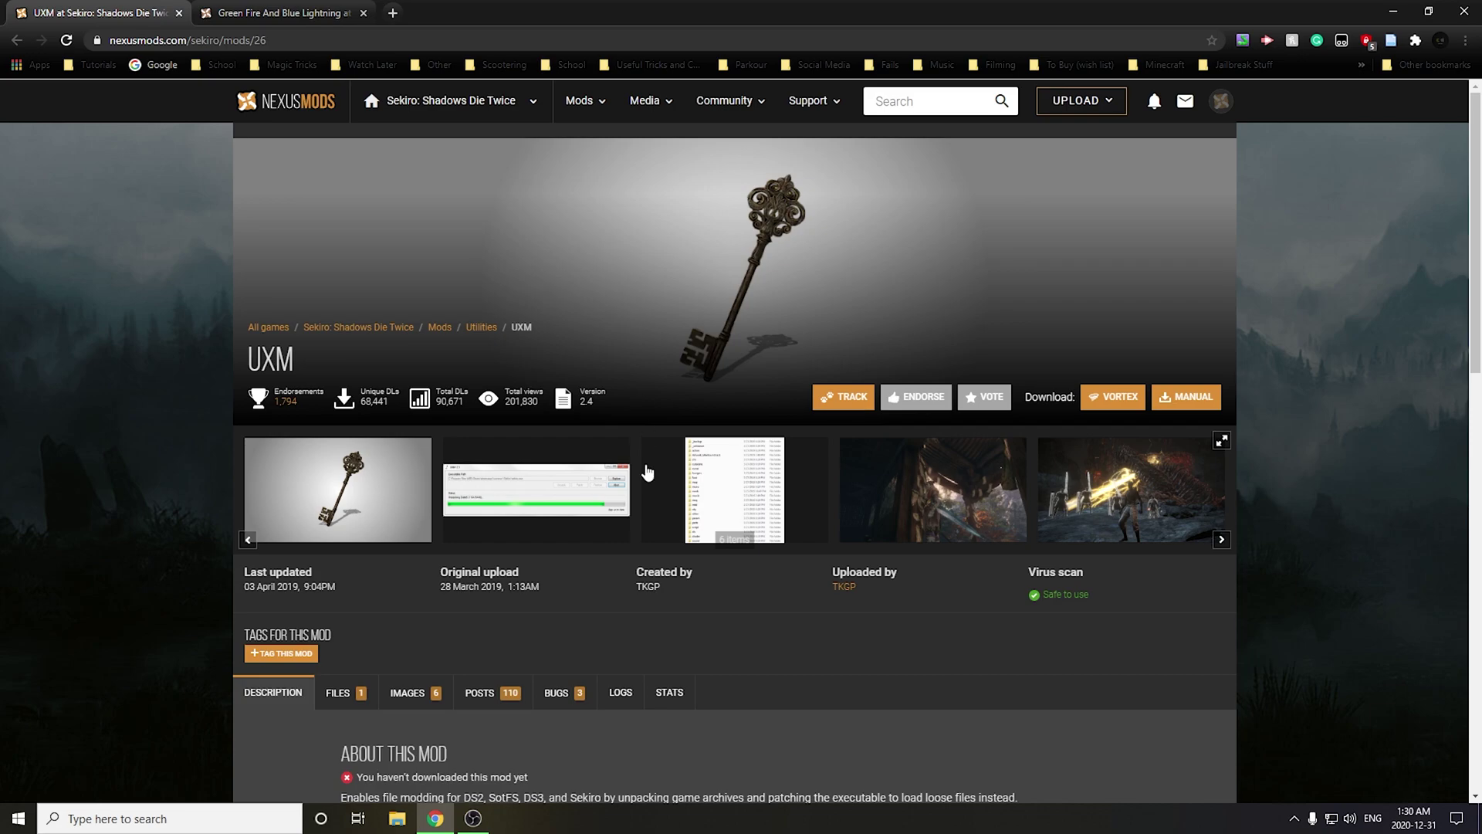
{"action": "scroll", "coordinate": [637, 430], "scroll_direction": "up", "scroll_amount": 2}
{"action": "scroll", "coordinate": [646, 292], "scroll_direction": "down", "scroll_amount": 4}
{"action": "left_click", "coordinate": [338, 384]}
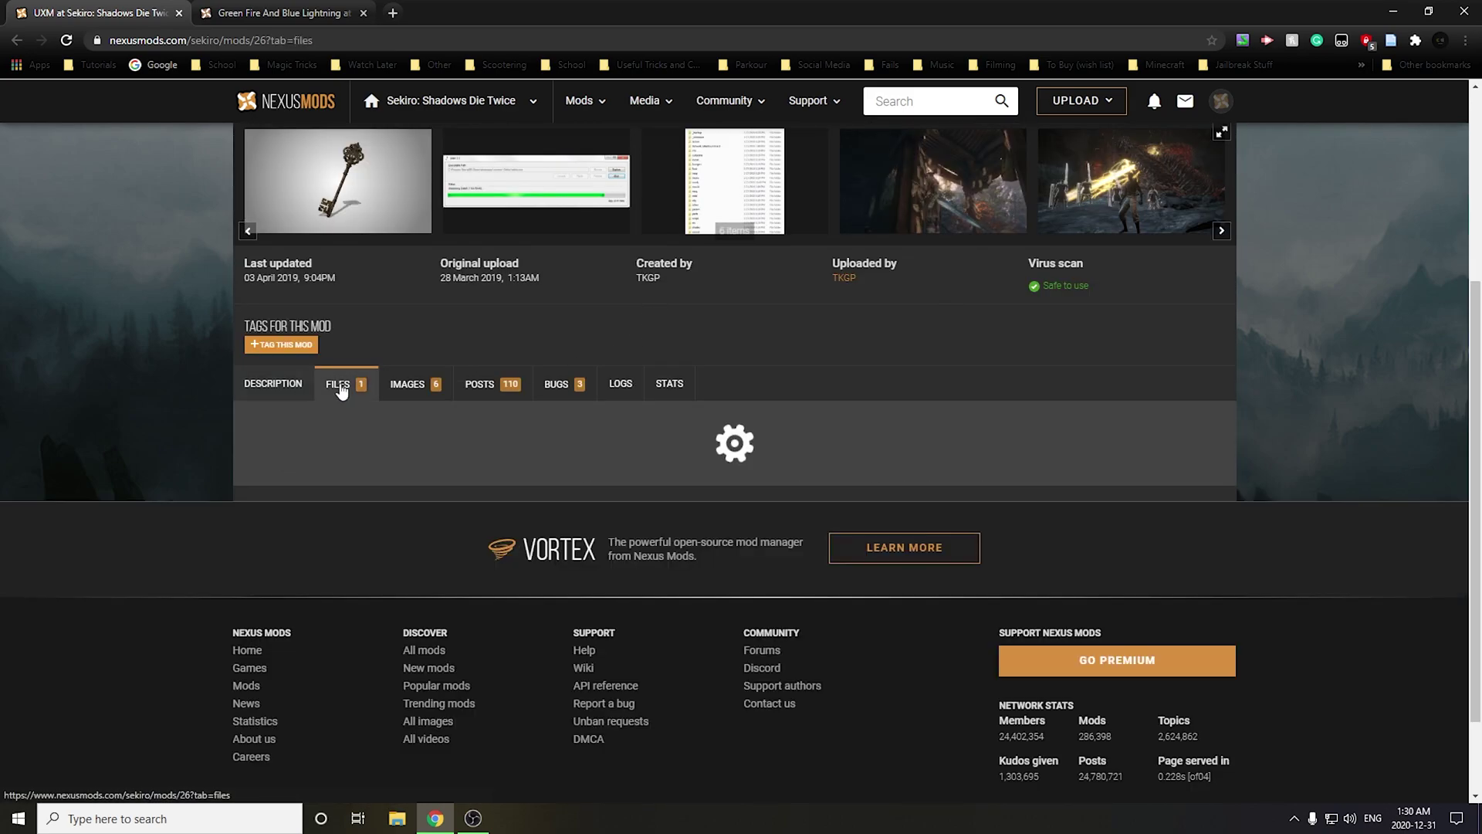
{"action": "scroll", "coordinate": [701, 340], "scroll_direction": "down", "scroll_amount": 2}
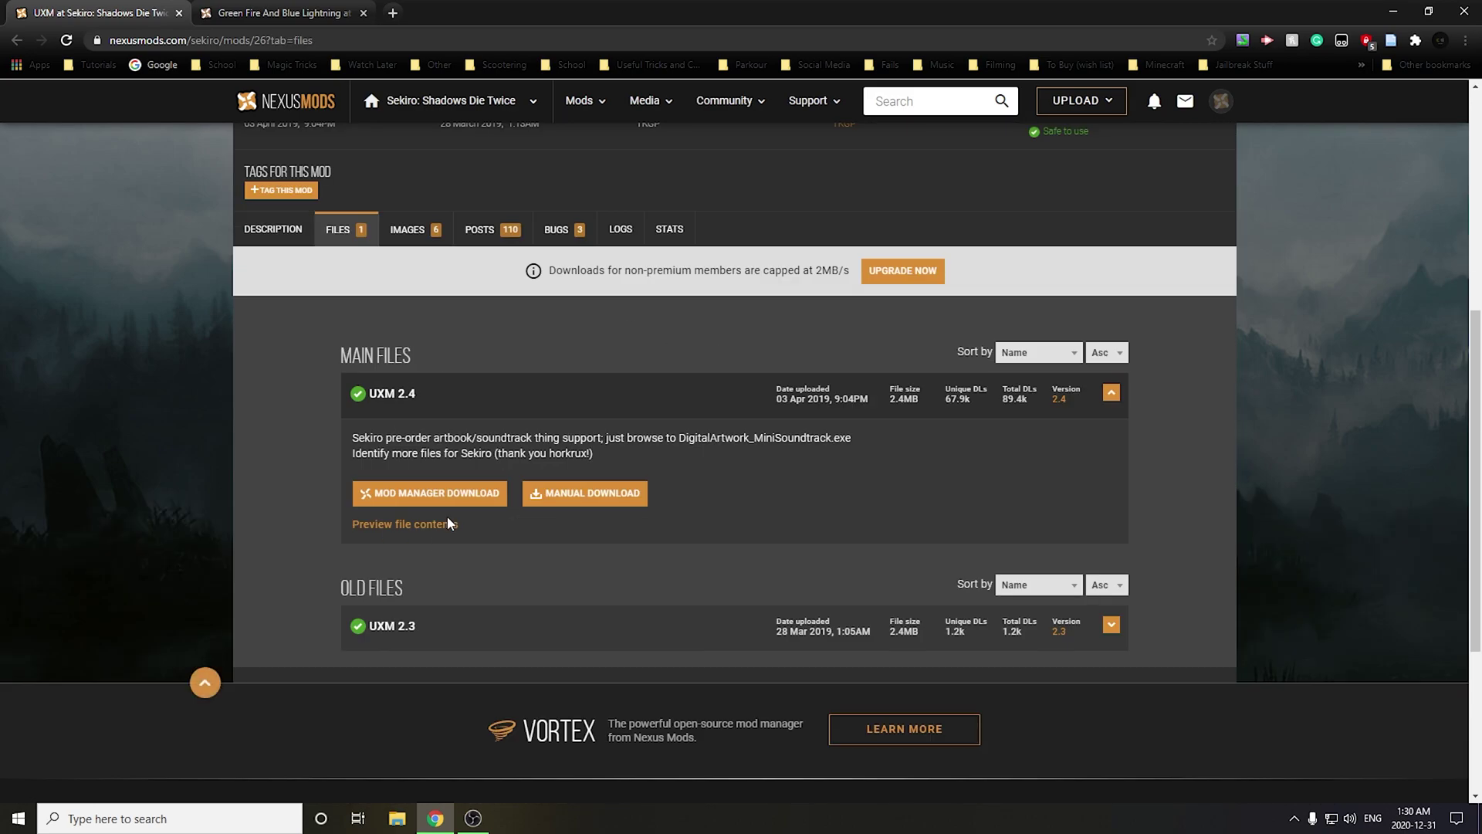
{"action": "scroll", "coordinate": [491, 460], "scroll_direction": "up", "scroll_amount": 6}
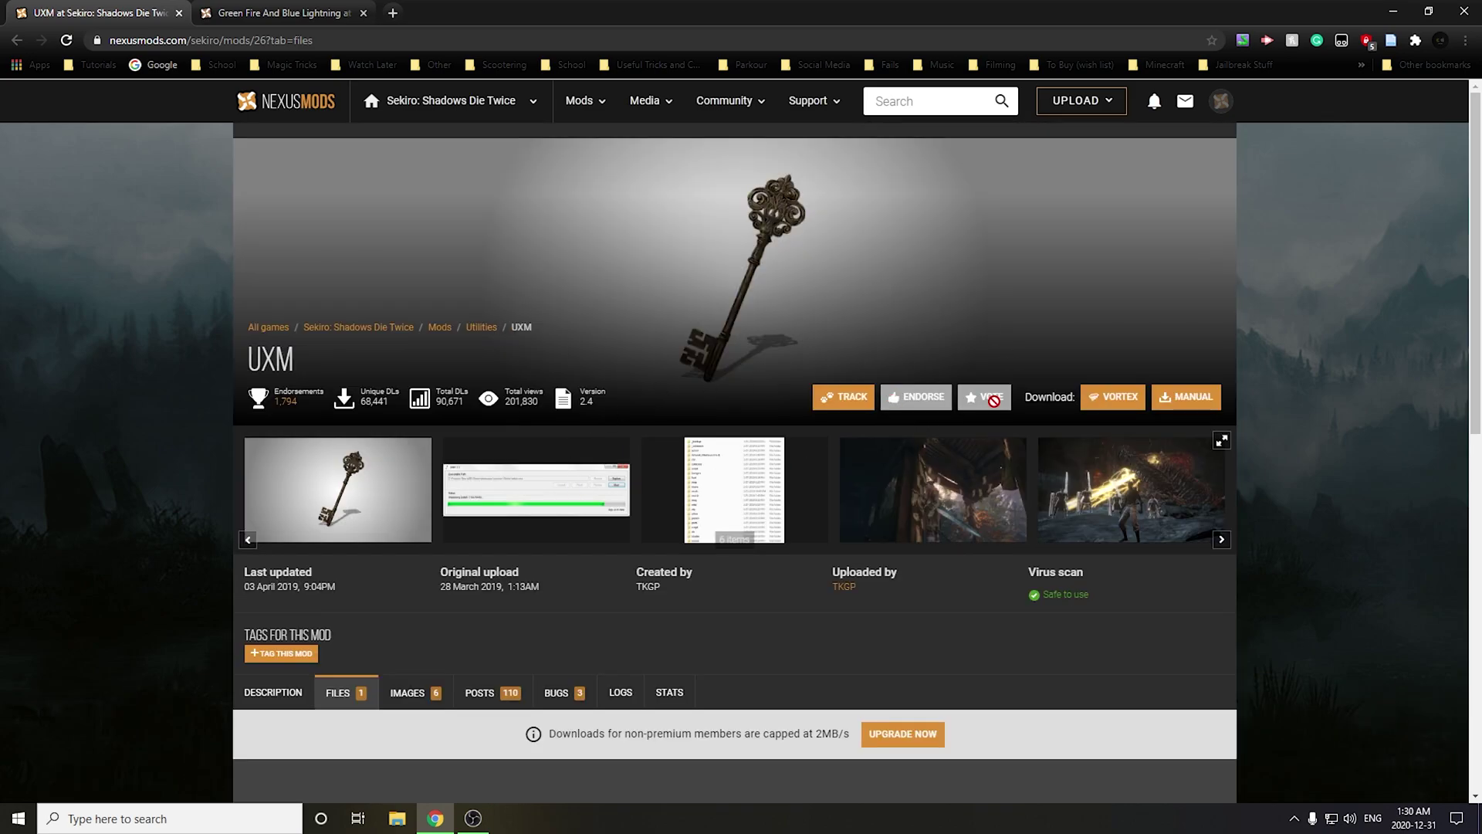
Minimise the browser, move the Green Fire And Blue Lightning Mod Tutorial folder into open desktop space, and open it
{"action": "left_click", "coordinate": [1394, 10]}
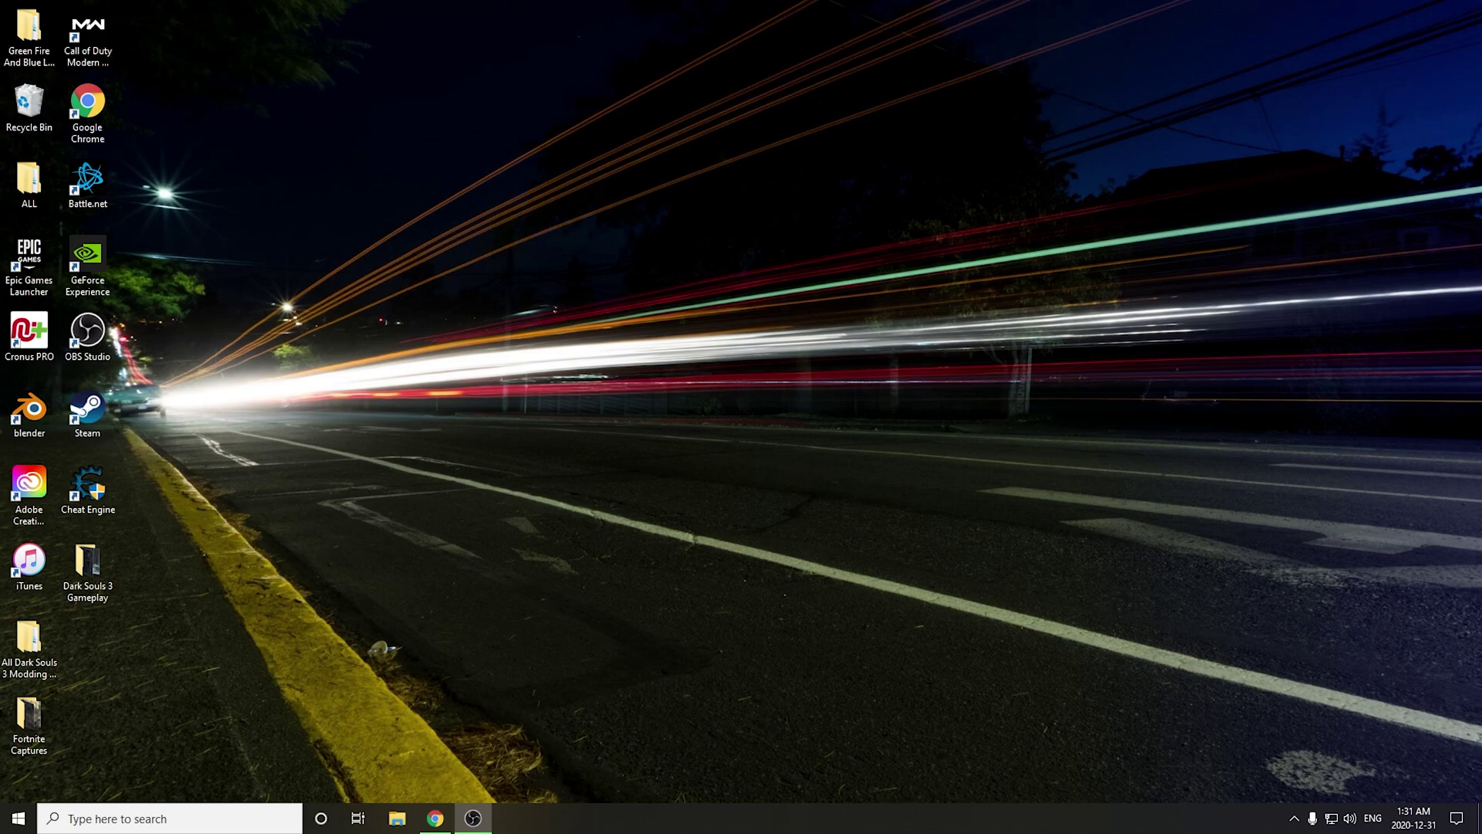
{"action": "left_click_drag", "start_coordinate": [26, 29], "coordinate": [747, 218]}
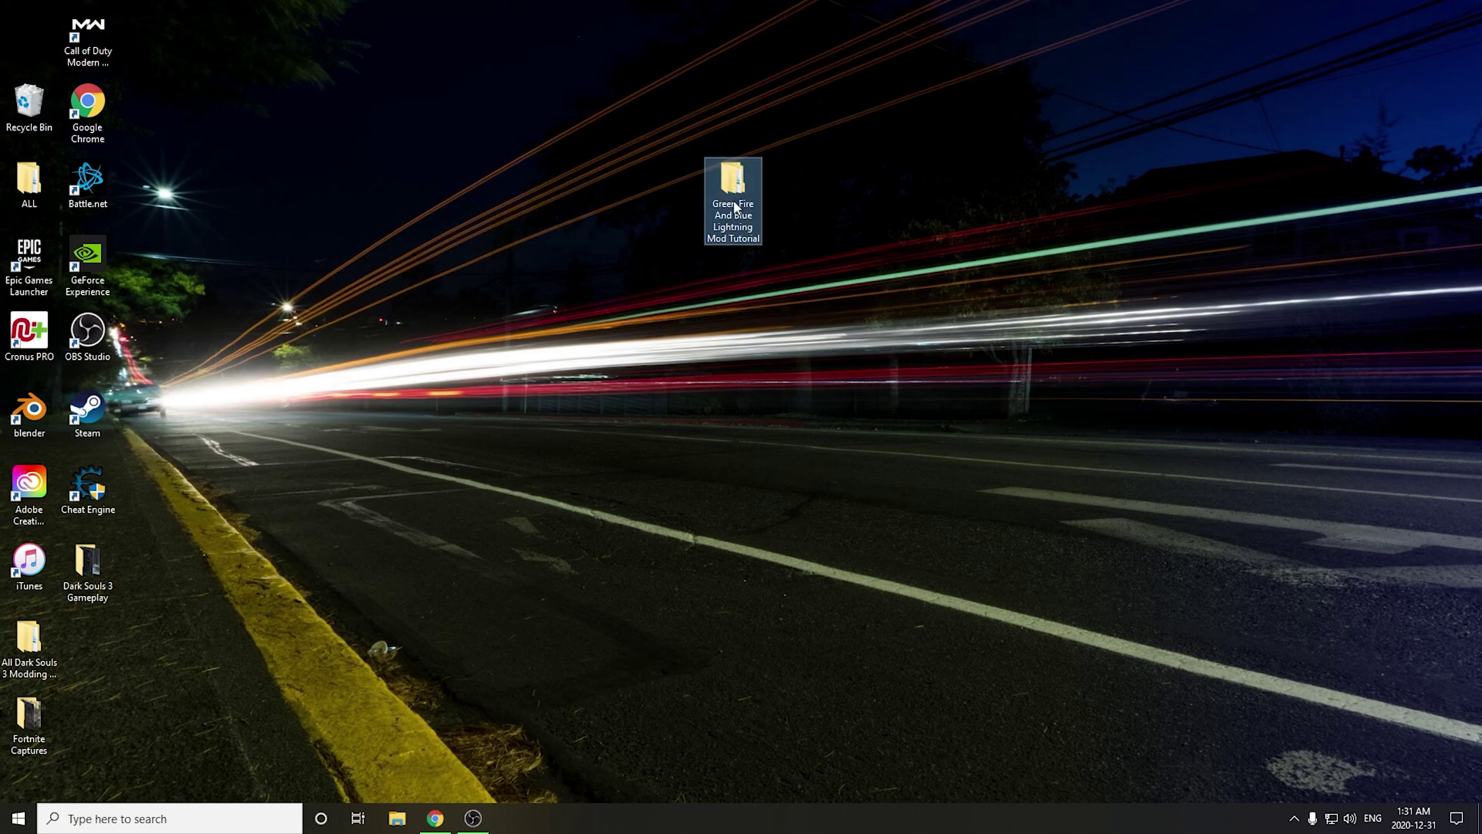
{"action": "double_click", "coordinate": [740, 187]}
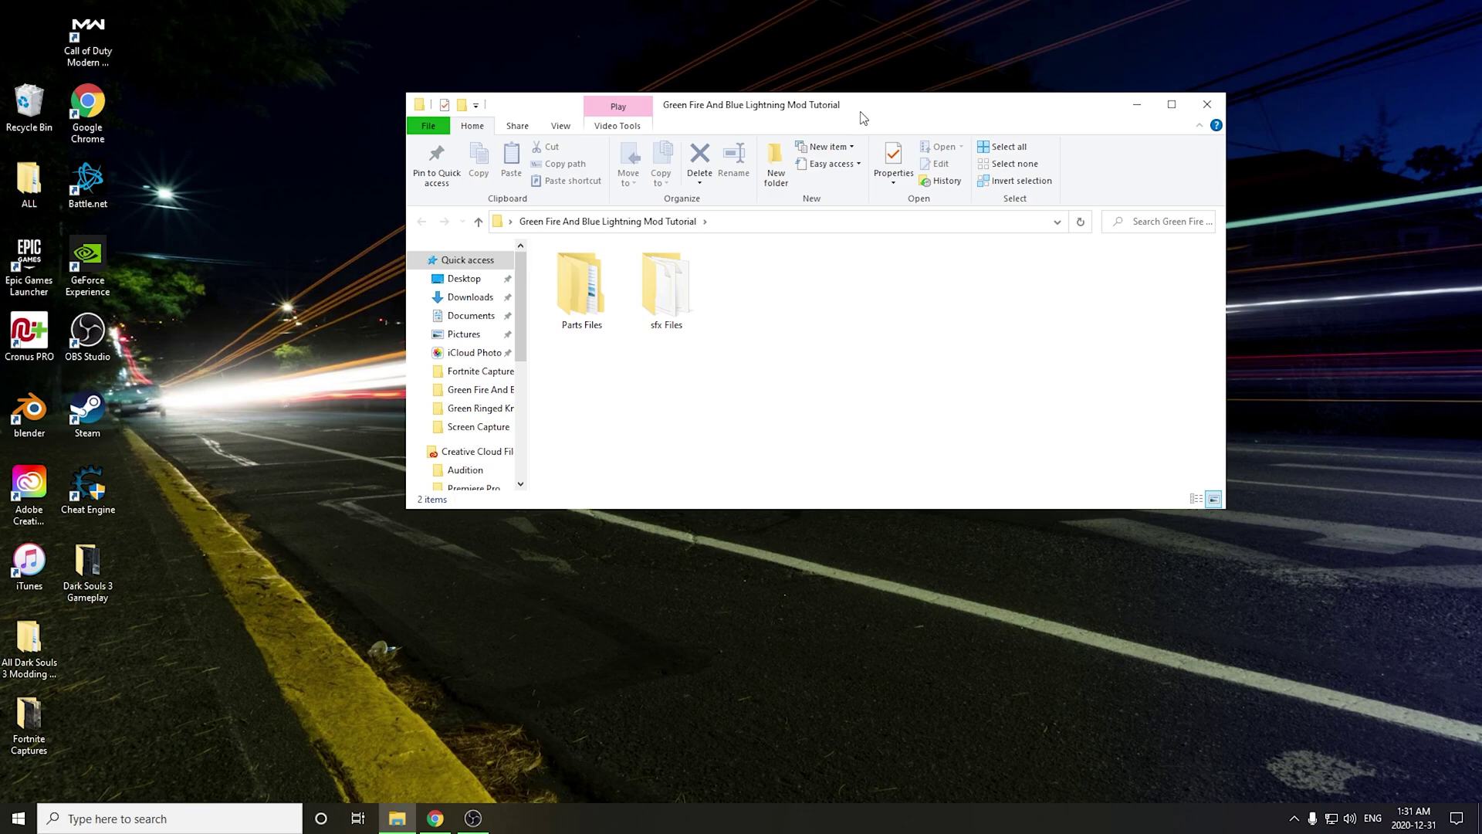
{"action": "left_click_drag", "start_coordinate": [863, 116], "coordinate": [1094, 71]}
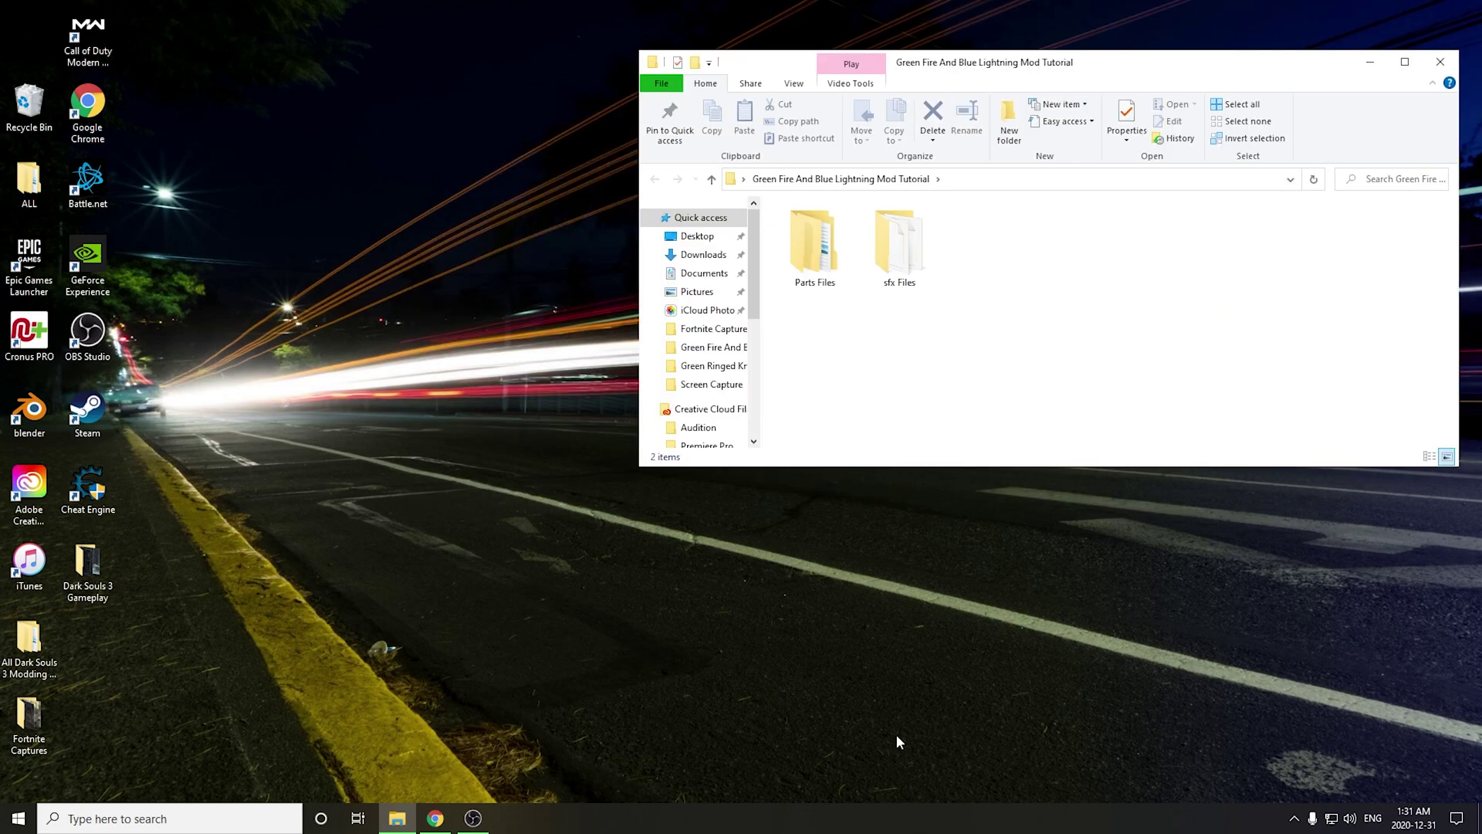
Open a second File Explorer window and arrange it so the mod folder's window stays accessible
{"action": "right_click", "coordinate": [397, 824]}
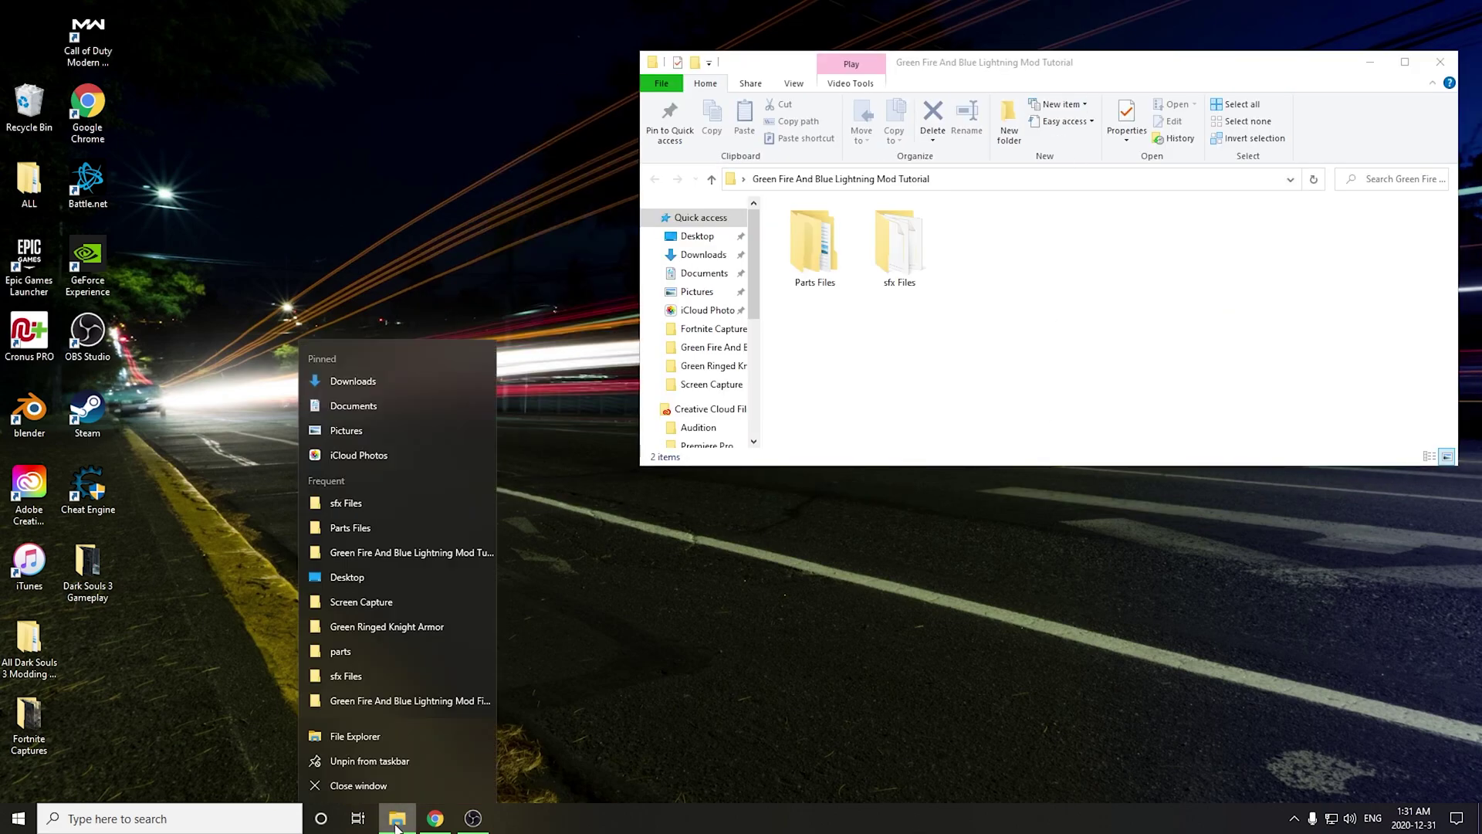
{"action": "left_click", "coordinate": [394, 737]}
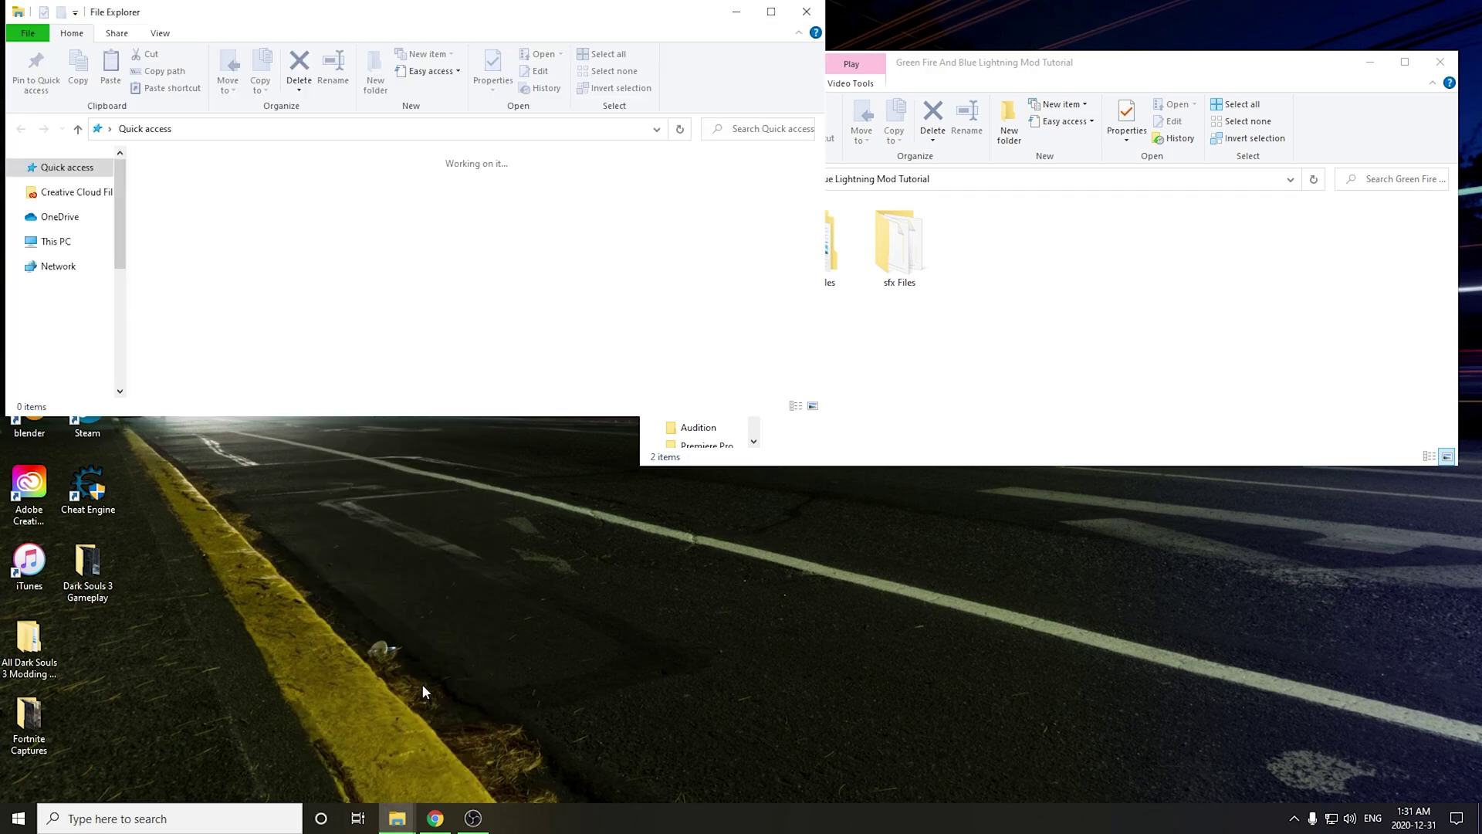
{"action": "left_click_drag", "start_coordinate": [516, 21], "coordinate": [638, 278]}
{"action": "left_click_drag", "start_coordinate": [487, 266], "coordinate": [478, 197]}
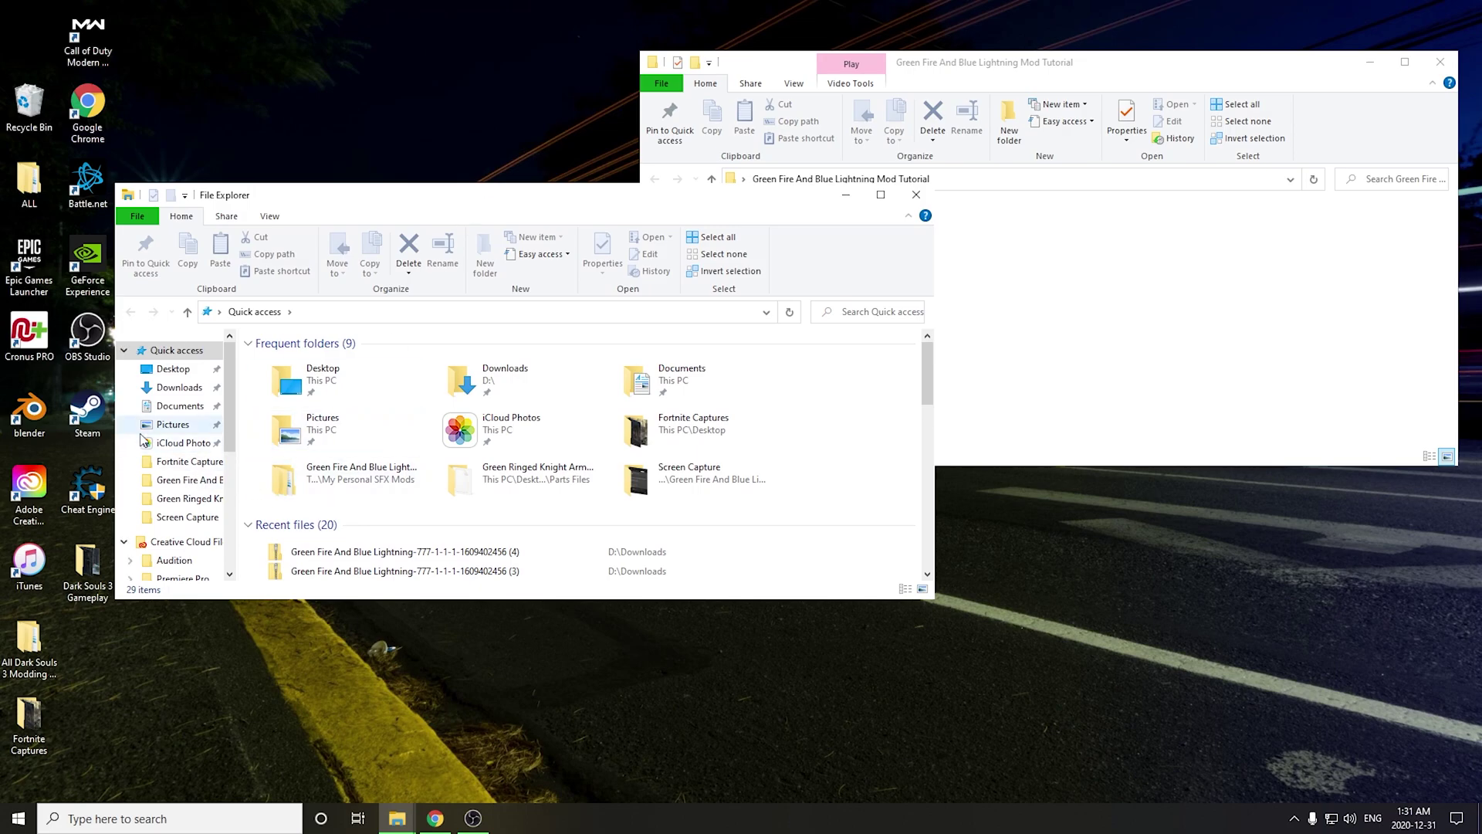
Open the Steam folder inside Program Files (x86) on Local Disk (C:)
{"action": "scroll", "coordinate": [177, 437], "scroll_direction": "down", "scroll_amount": 3}
{"action": "scroll", "coordinate": [177, 437], "scroll_direction": "down", "scroll_amount": 2}
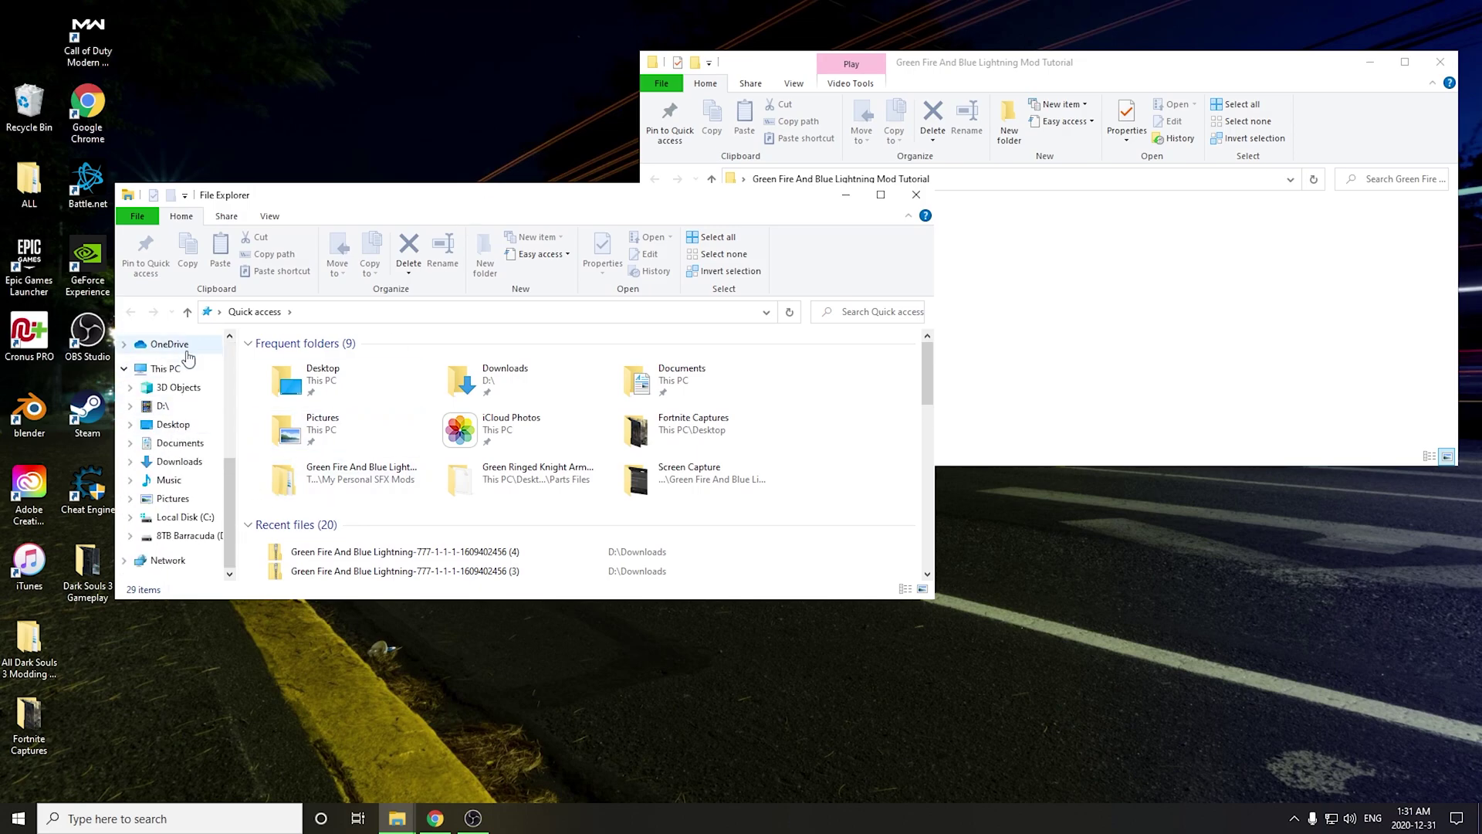
{"action": "left_click", "coordinate": [185, 517]}
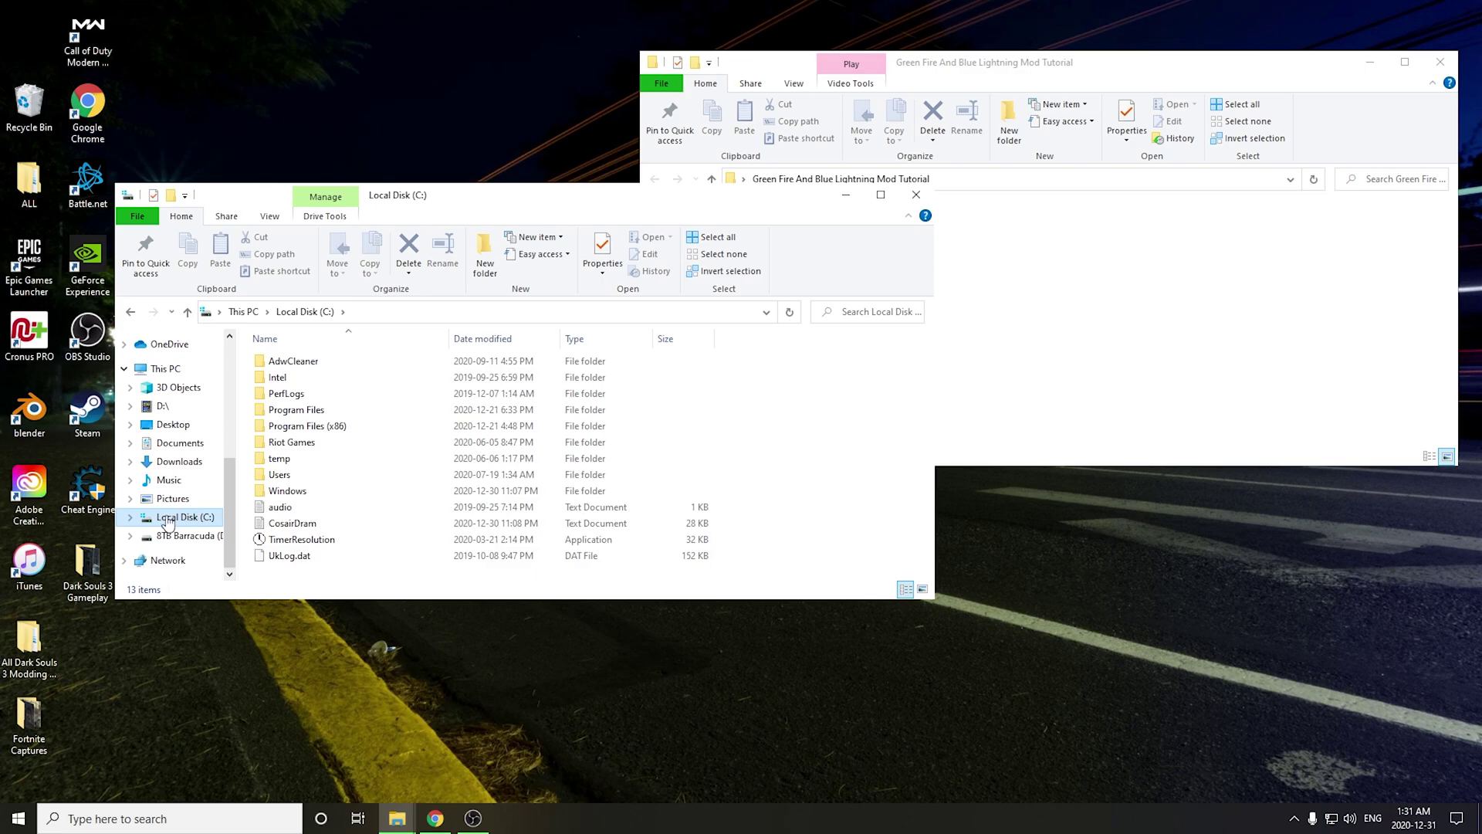
{"action": "double_click", "coordinate": [303, 425]}
{"action": "scroll", "coordinate": [389, 421], "scroll_direction": "down", "scroll_amount": 7}
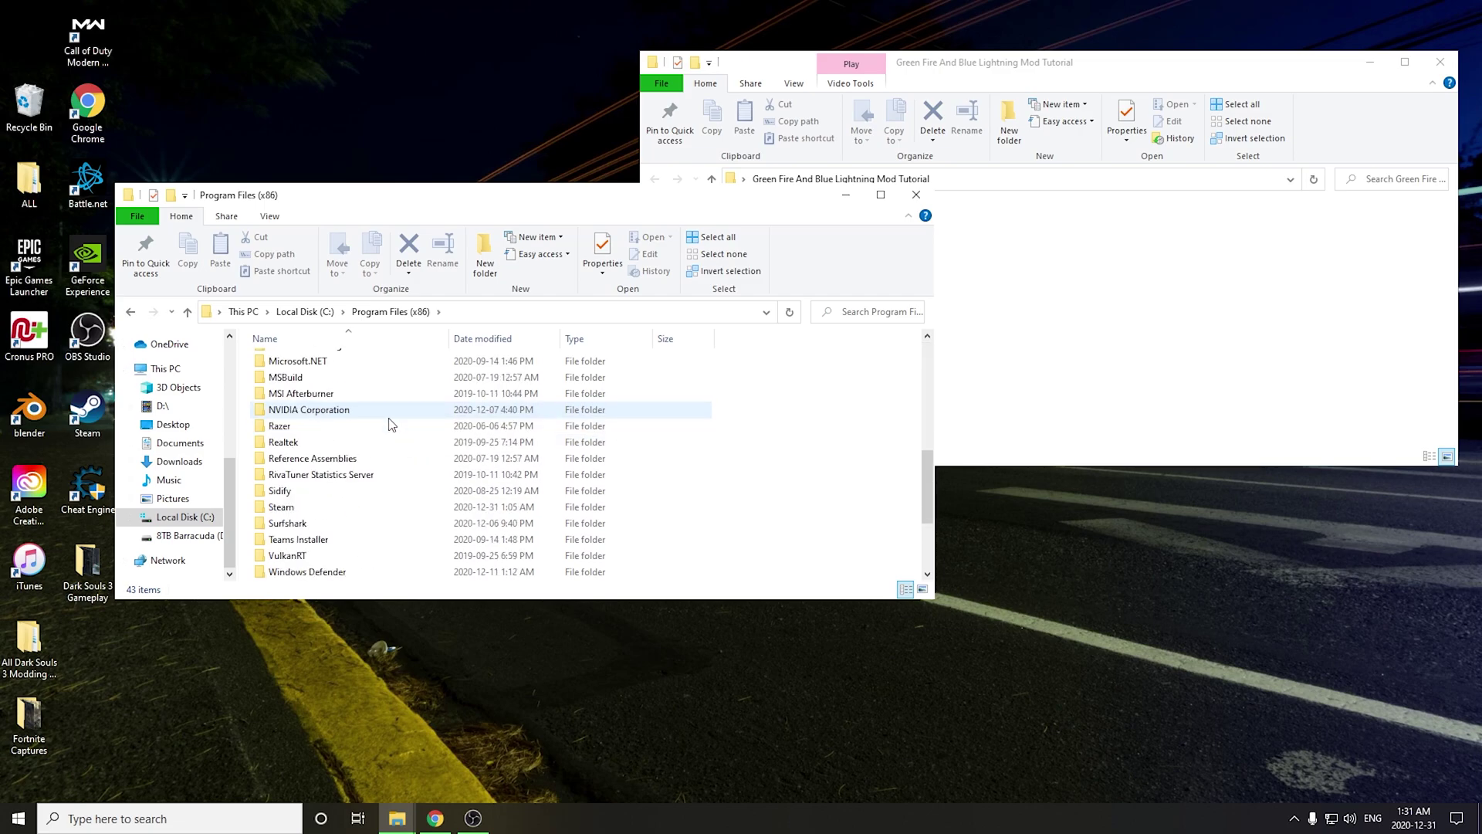
{"action": "scroll", "coordinate": [390, 423], "scroll_direction": "down", "scroll_amount": 1}
{"action": "double_click", "coordinate": [318, 461]}
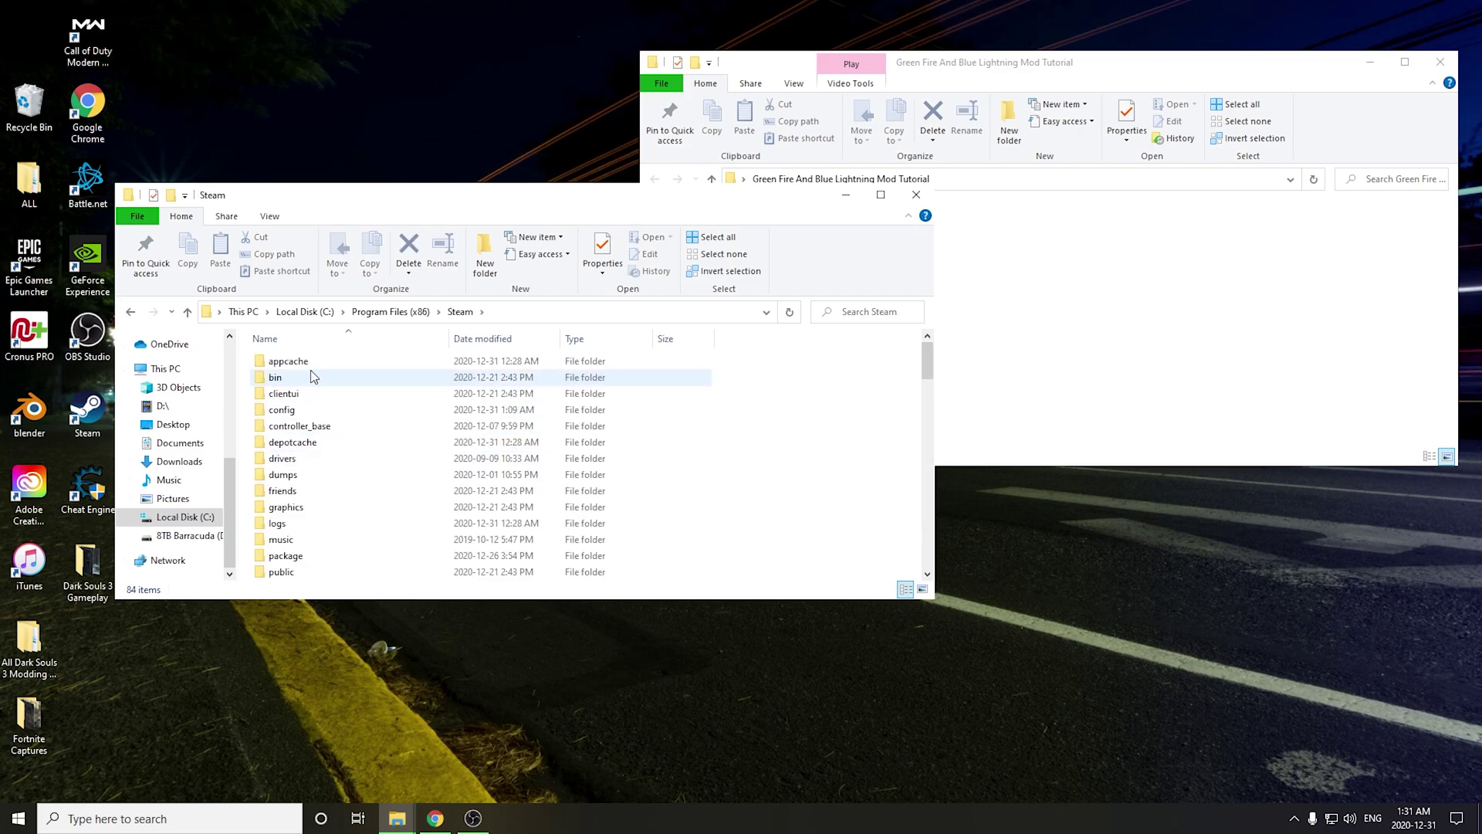
Go through steamapps and common to the DARK SOULS III folder and open its Game folder
{"action": "scroll", "coordinate": [310, 371], "scroll_direction": "down", "scroll_amount": 5}
{"action": "left_click", "coordinate": [301, 413]}
{"action": "double_click", "coordinate": [300, 414]}
{"action": "left_click", "coordinate": [319, 361]}
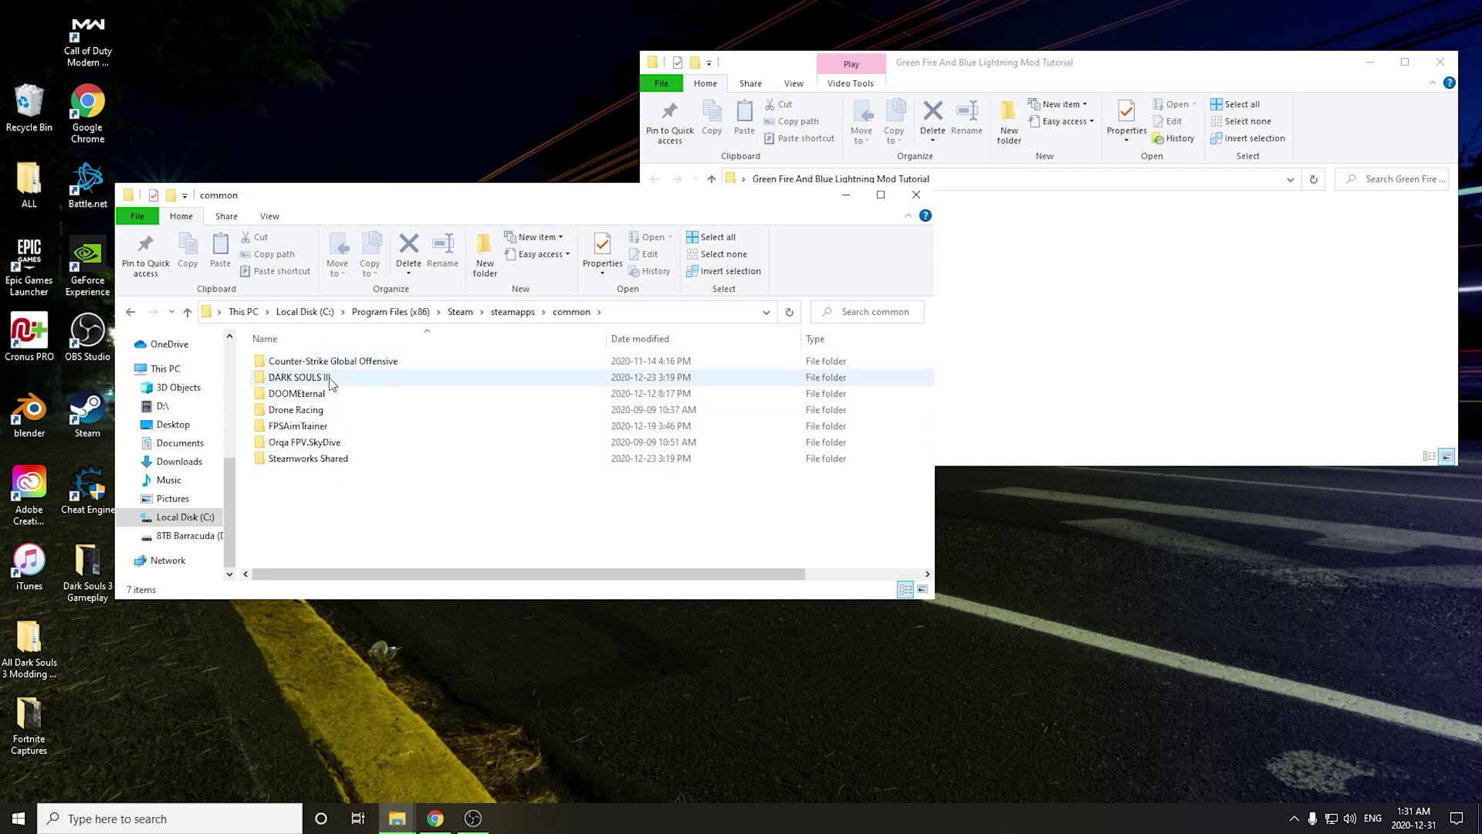
{"action": "double_click", "coordinate": [330, 378]}
{"action": "double_click", "coordinate": [294, 361]}
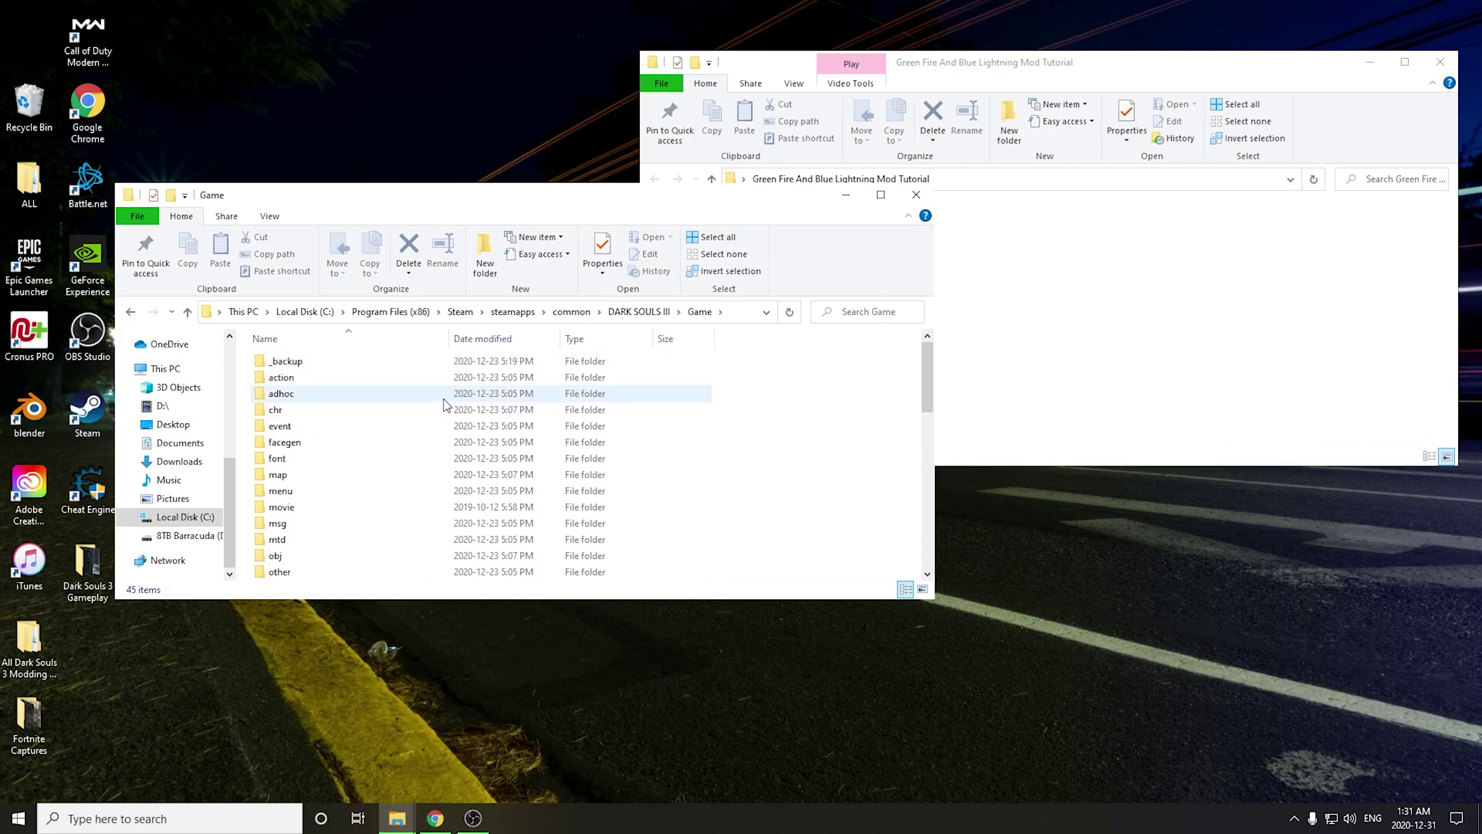
Find the UXM 2.4 folder inside Game, launch the UXM application, and move its window over the folder
{"action": "scroll", "coordinate": [447, 403], "scroll_direction": "down", "scroll_amount": 6}
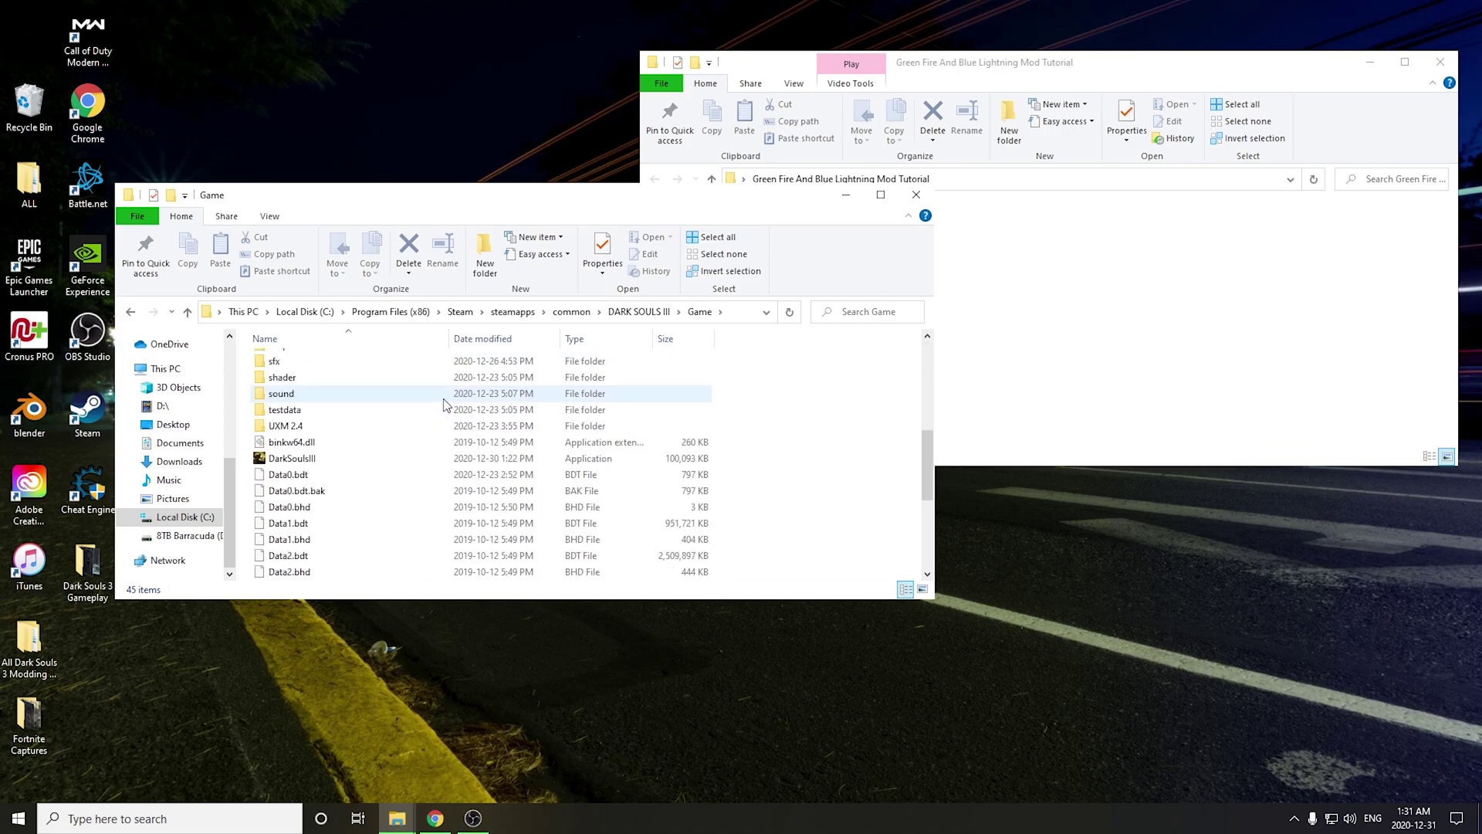
{"action": "scroll", "coordinate": [368, 367], "scroll_direction": "up", "scroll_amount": 6}
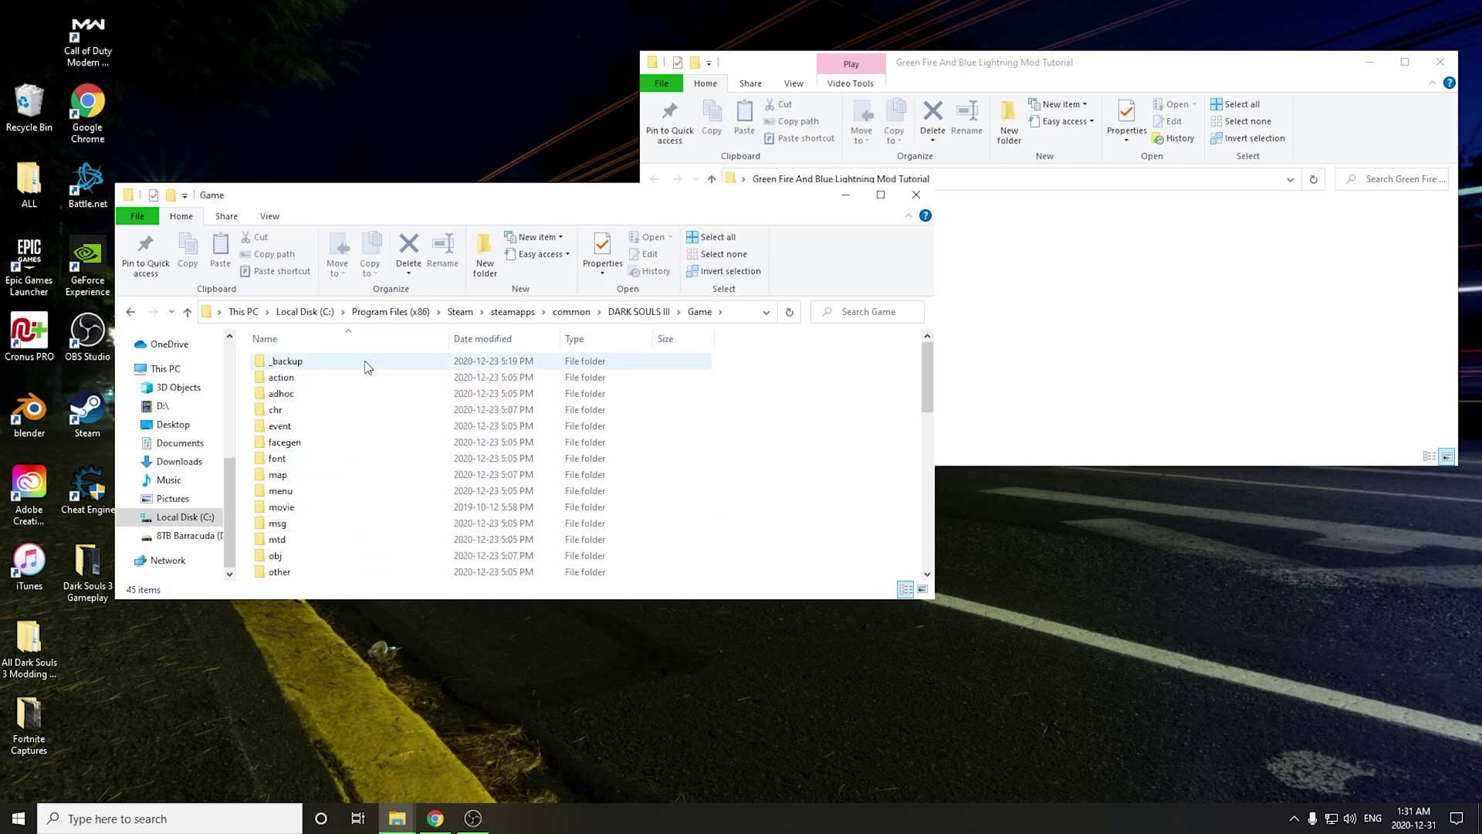
{"action": "scroll", "coordinate": [397, 517], "scroll_direction": "down", "scroll_amount": 3}
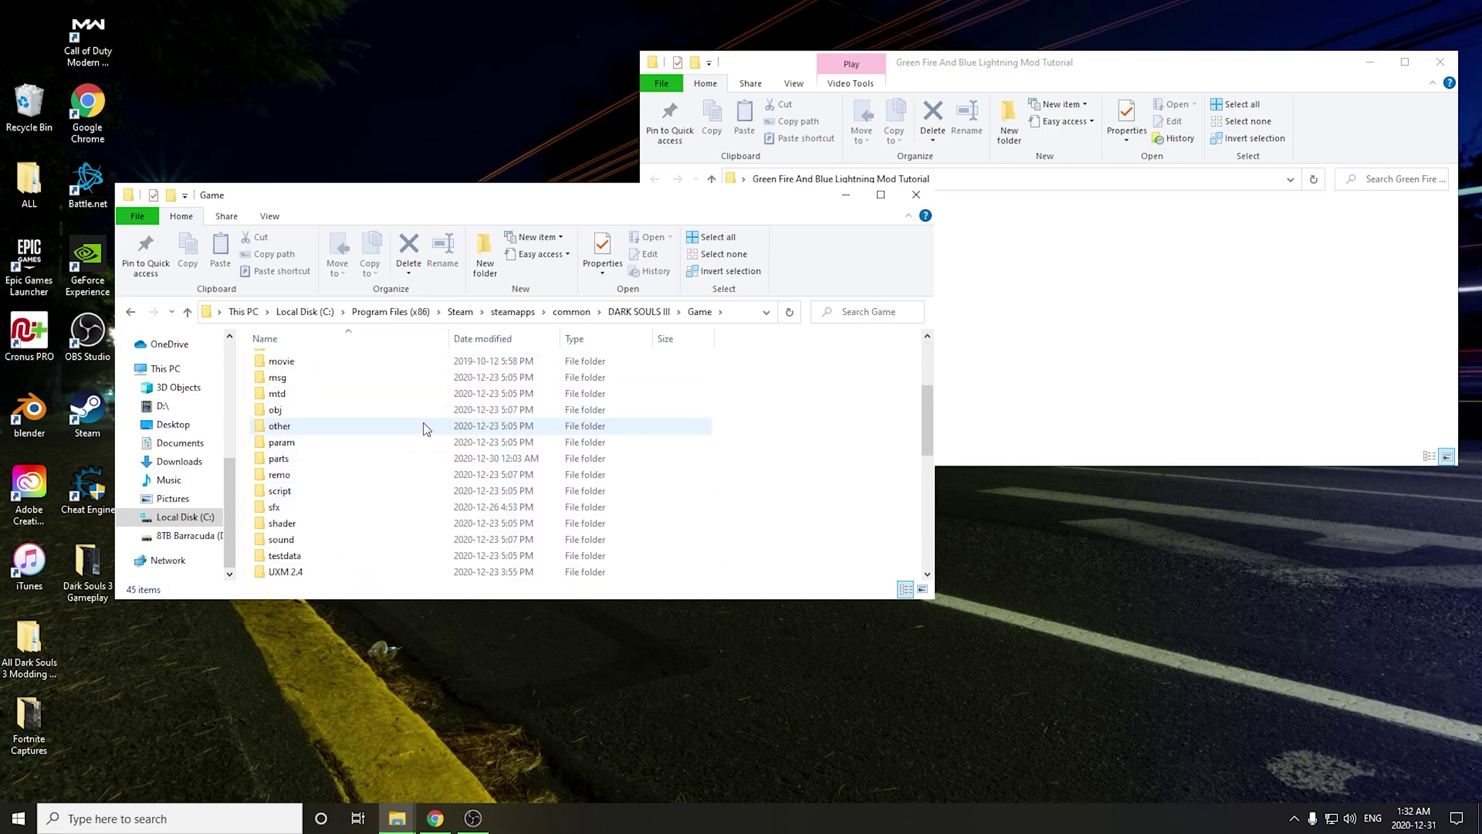
{"action": "scroll", "coordinate": [423, 428], "scroll_direction": "down", "scroll_amount": 2}
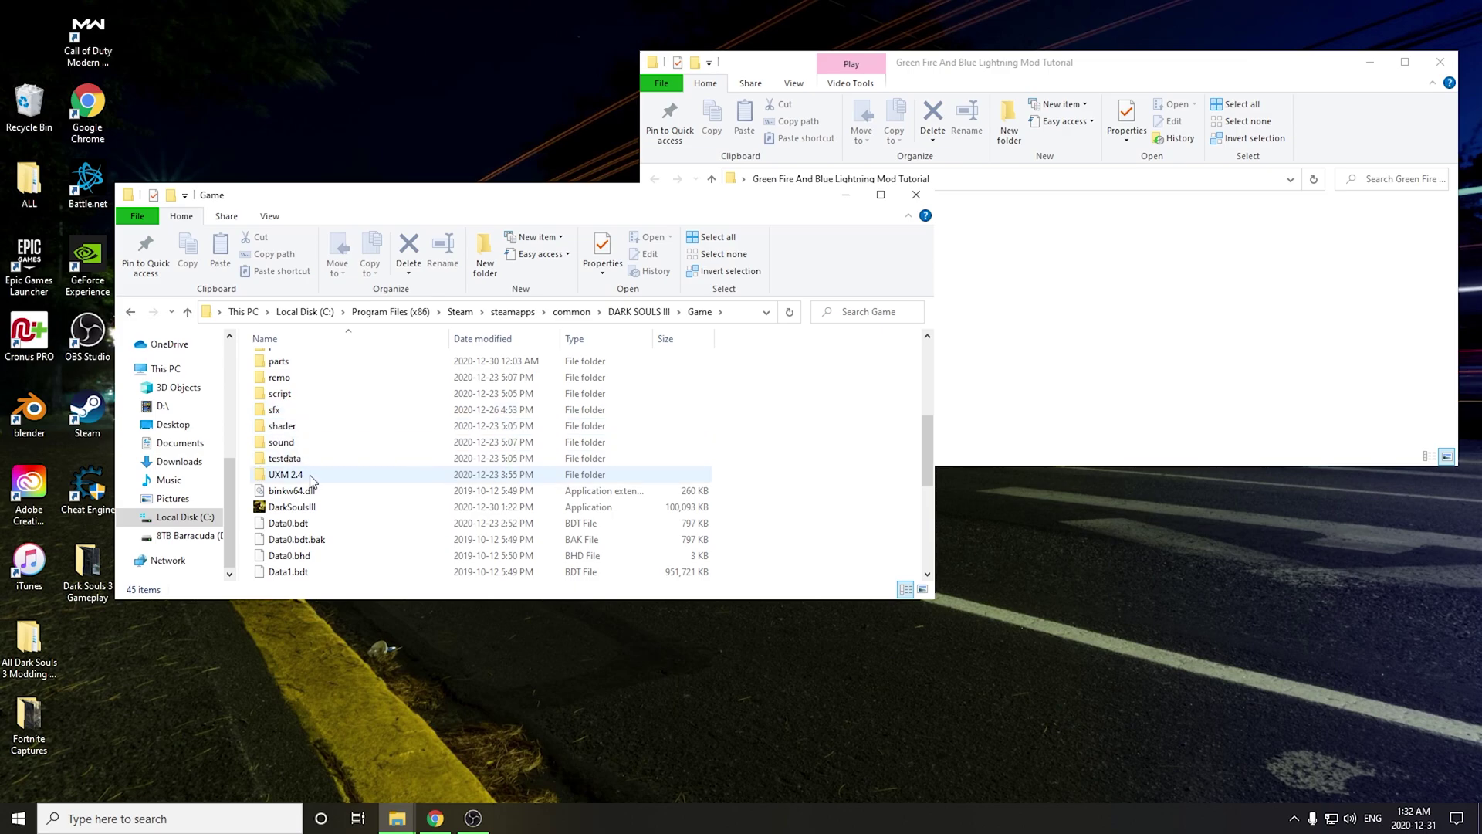
{"action": "double_click", "coordinate": [310, 477]}
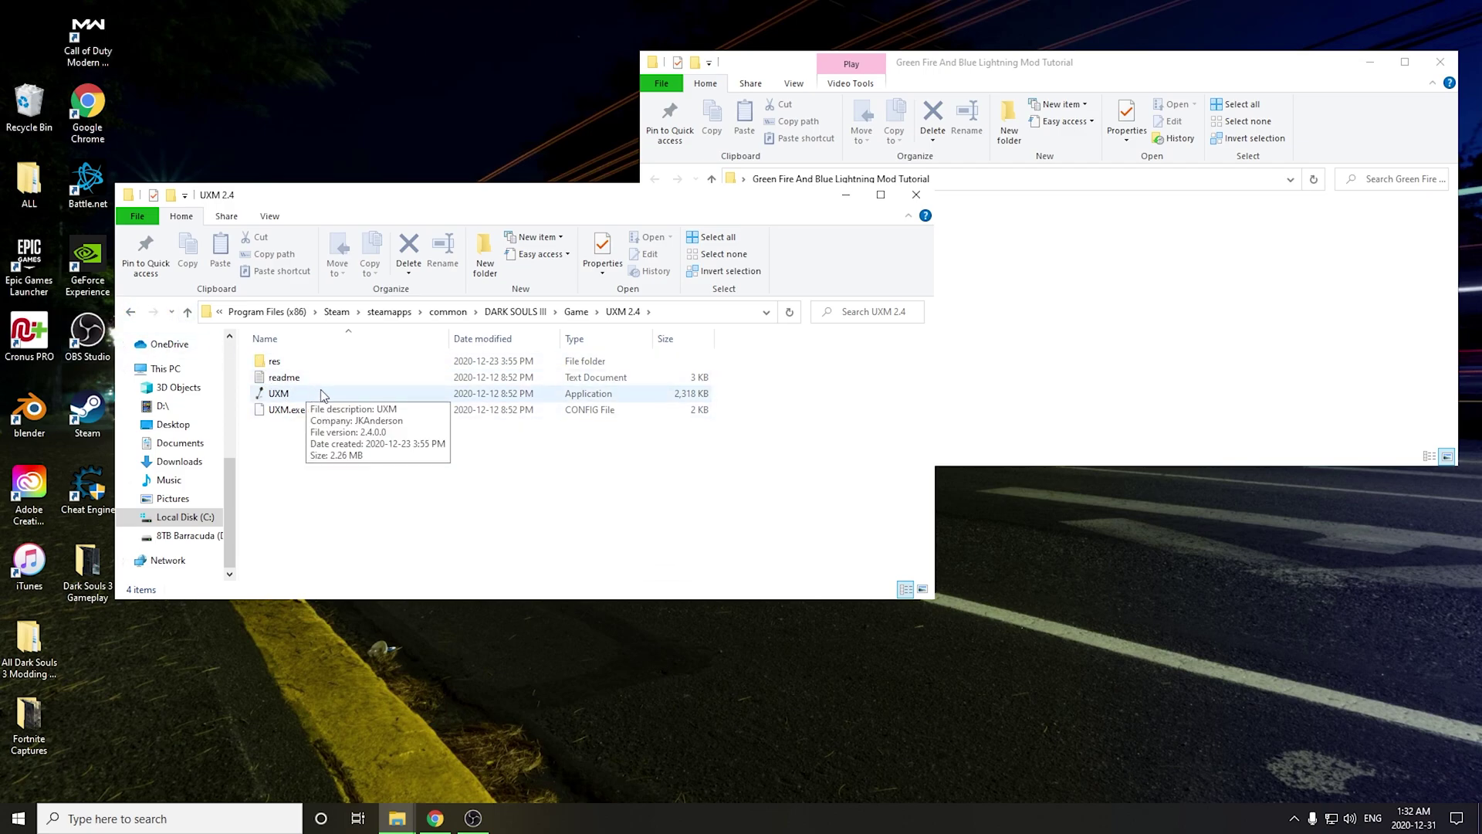
{"action": "double_click", "coordinate": [339, 397]}
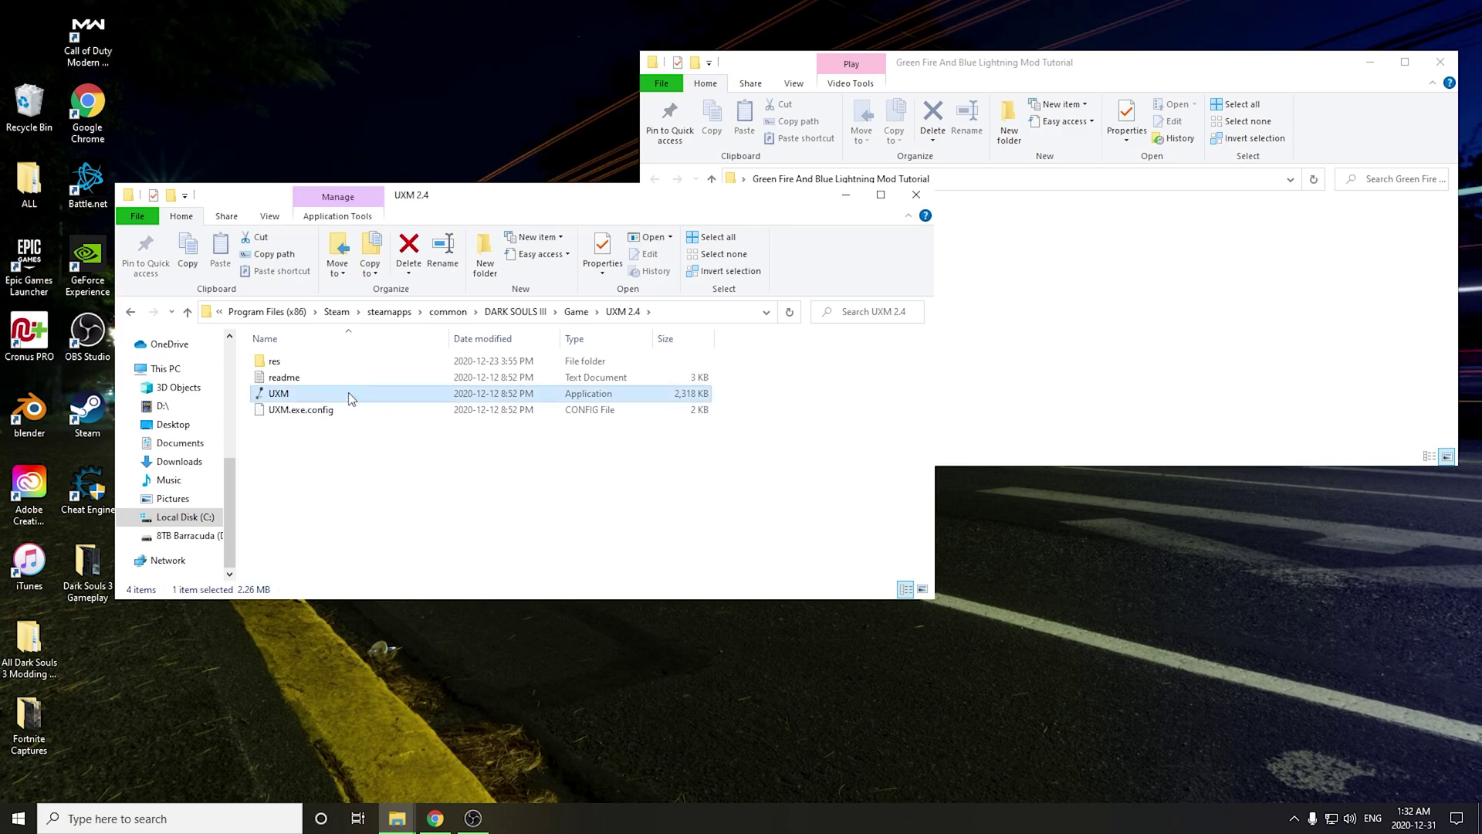
{"action": "left_click_drag", "start_coordinate": [685, 199], "coordinate": [624, 288]}
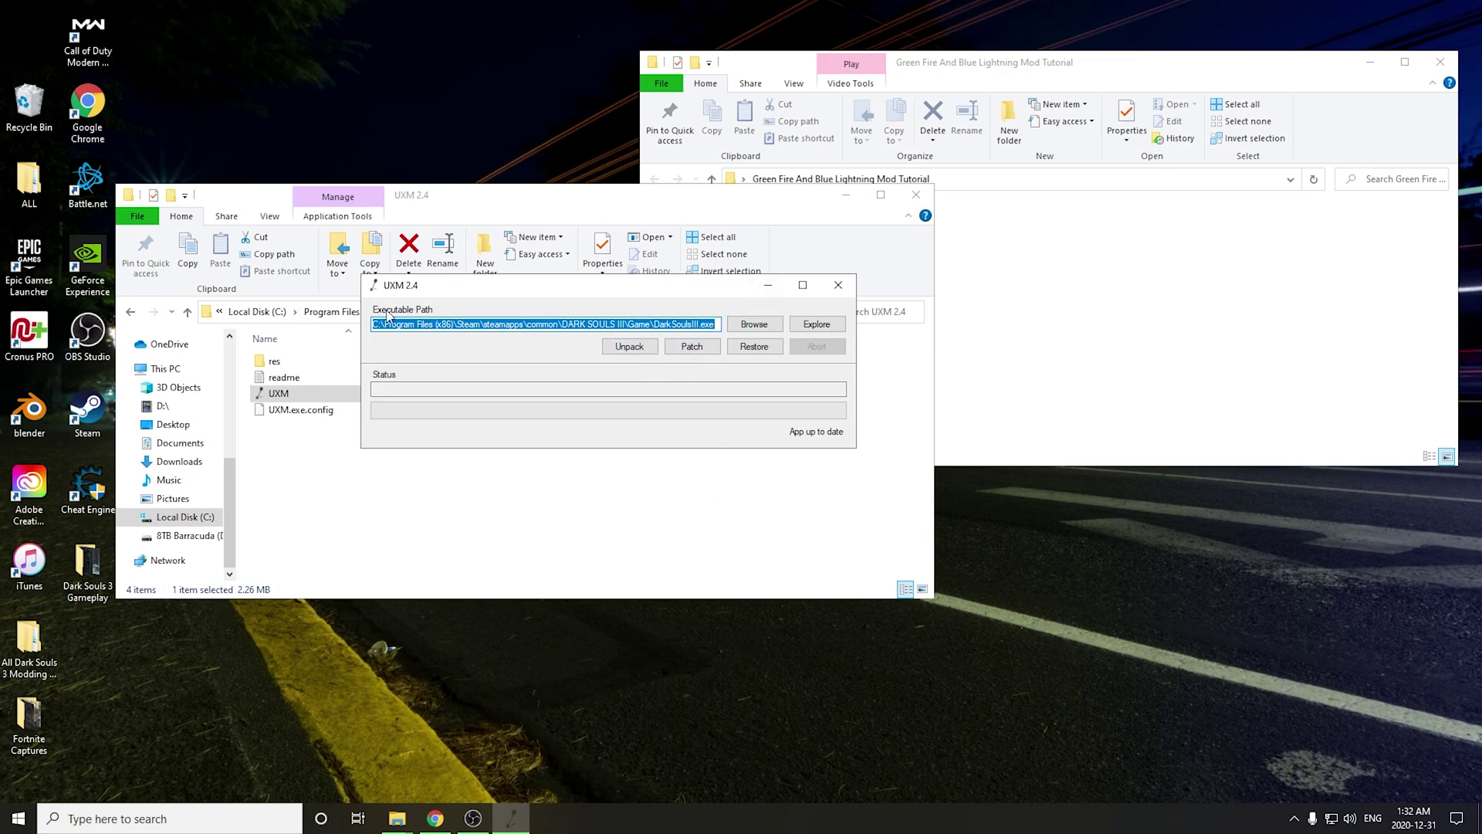
Examine the Game folder in UXM's executable selection dialog, then dismiss the dialog without choosing a file
{"action": "left_click", "coordinate": [754, 323]}
{"action": "left_click_drag", "start_coordinate": [540, 313], "coordinate": [481, 220]}
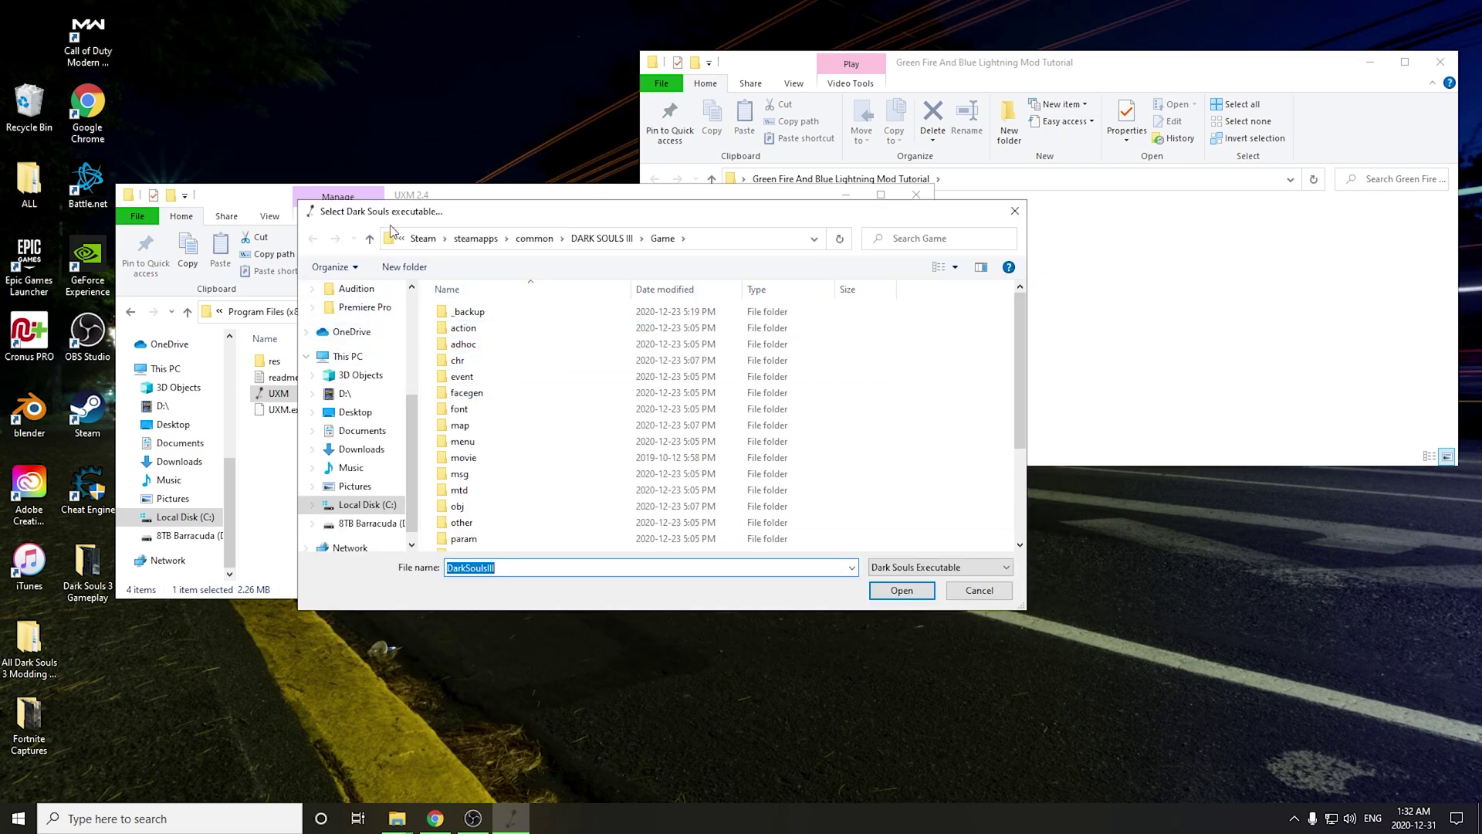
{"action": "scroll", "coordinate": [547, 363], "scroll_direction": "down", "scroll_amount": 3}
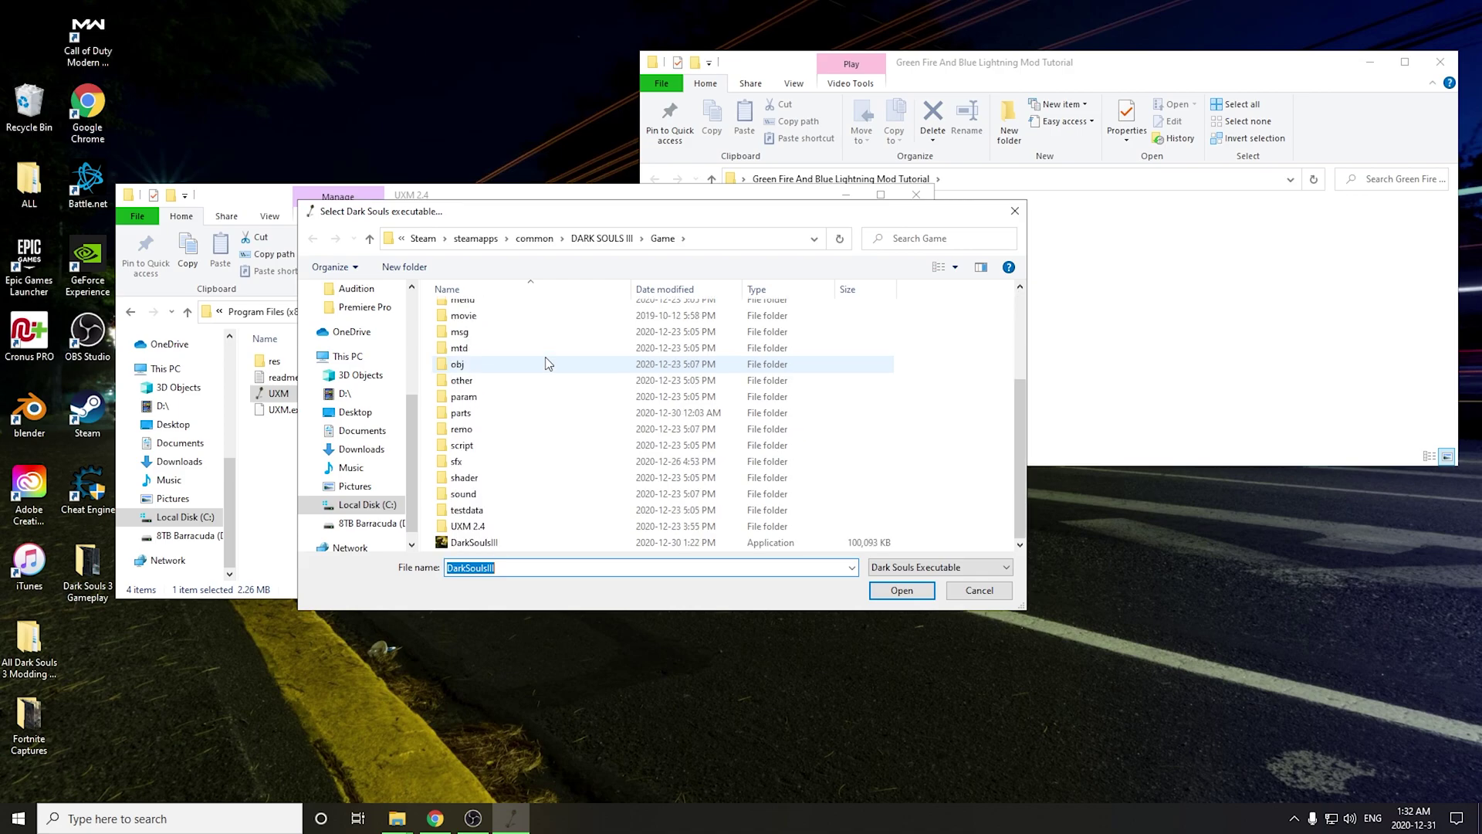
{"action": "scroll", "coordinate": [543, 376], "scroll_direction": "up", "scroll_amount": 3}
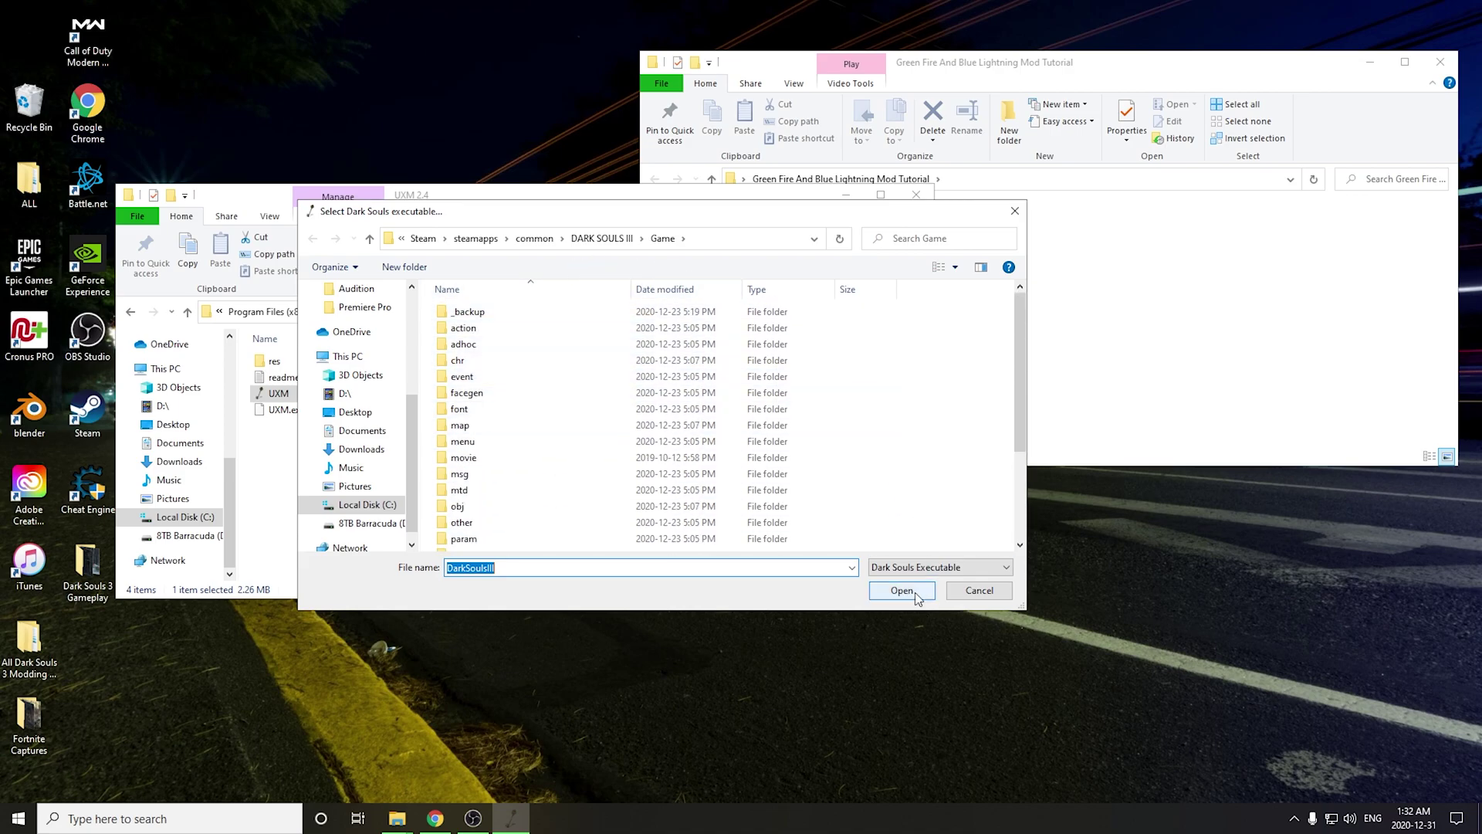
{"action": "left_click", "coordinate": [1016, 209]}
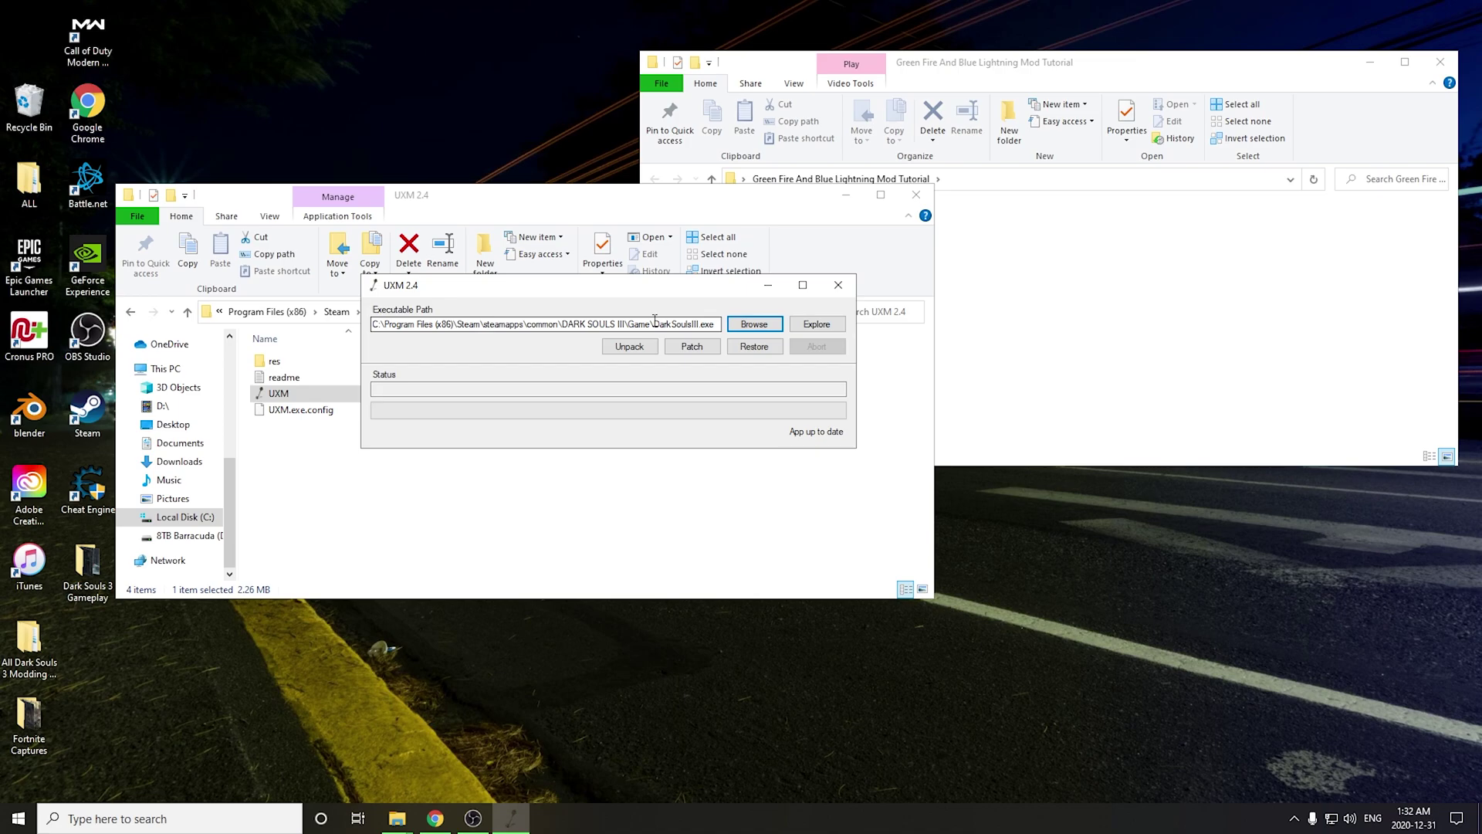
Check the DarkSoulsIII.exe part of UXM's executable path, reposition the UXM window, and close it
{"action": "left_click_drag", "start_coordinate": [655, 320], "coordinate": [734, 322]}
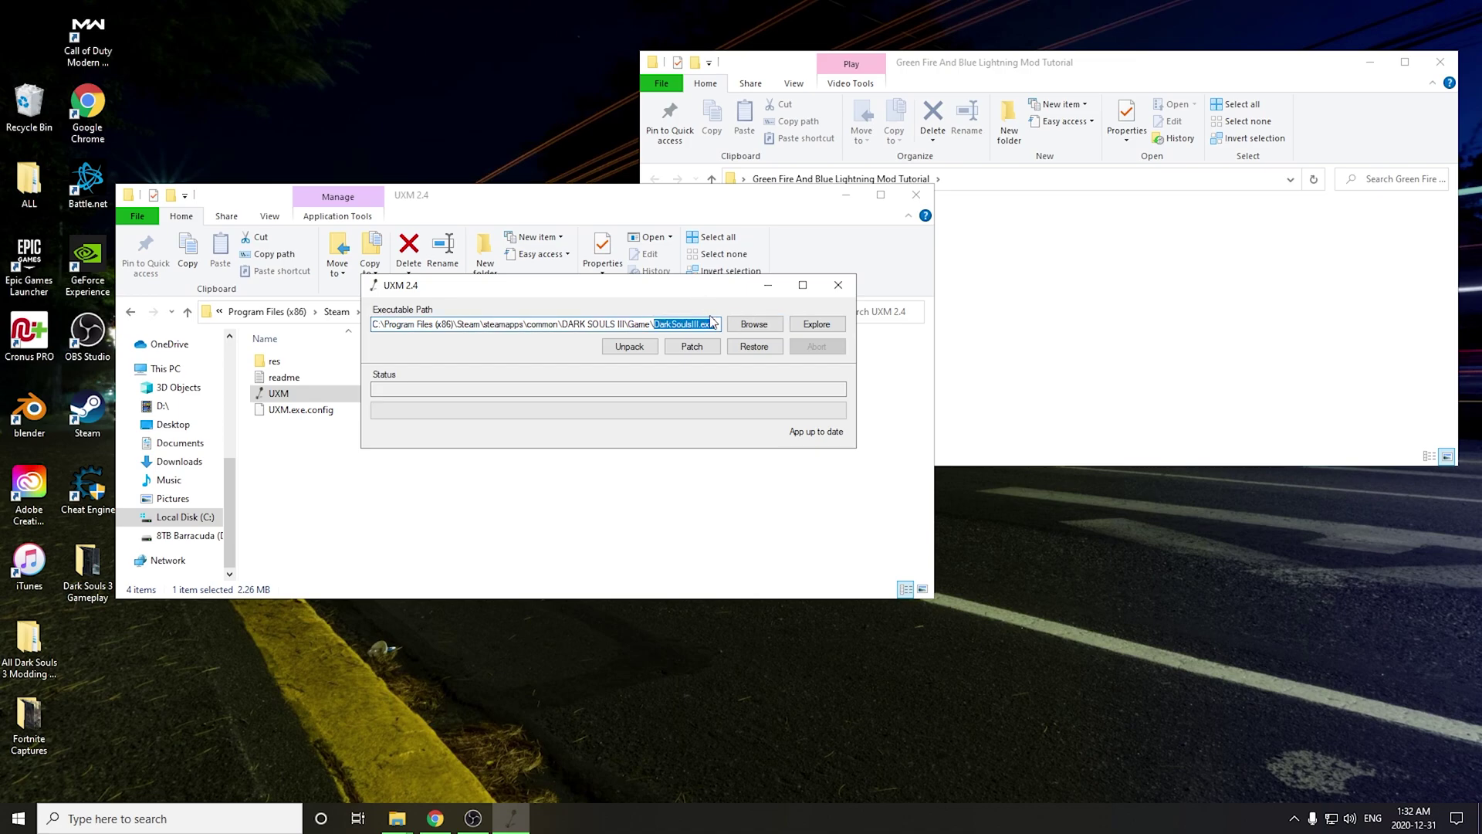
{"action": "left_click", "coordinate": [720, 320]}
{"action": "left_click_drag", "start_coordinate": [697, 289], "coordinate": [746, 301]}
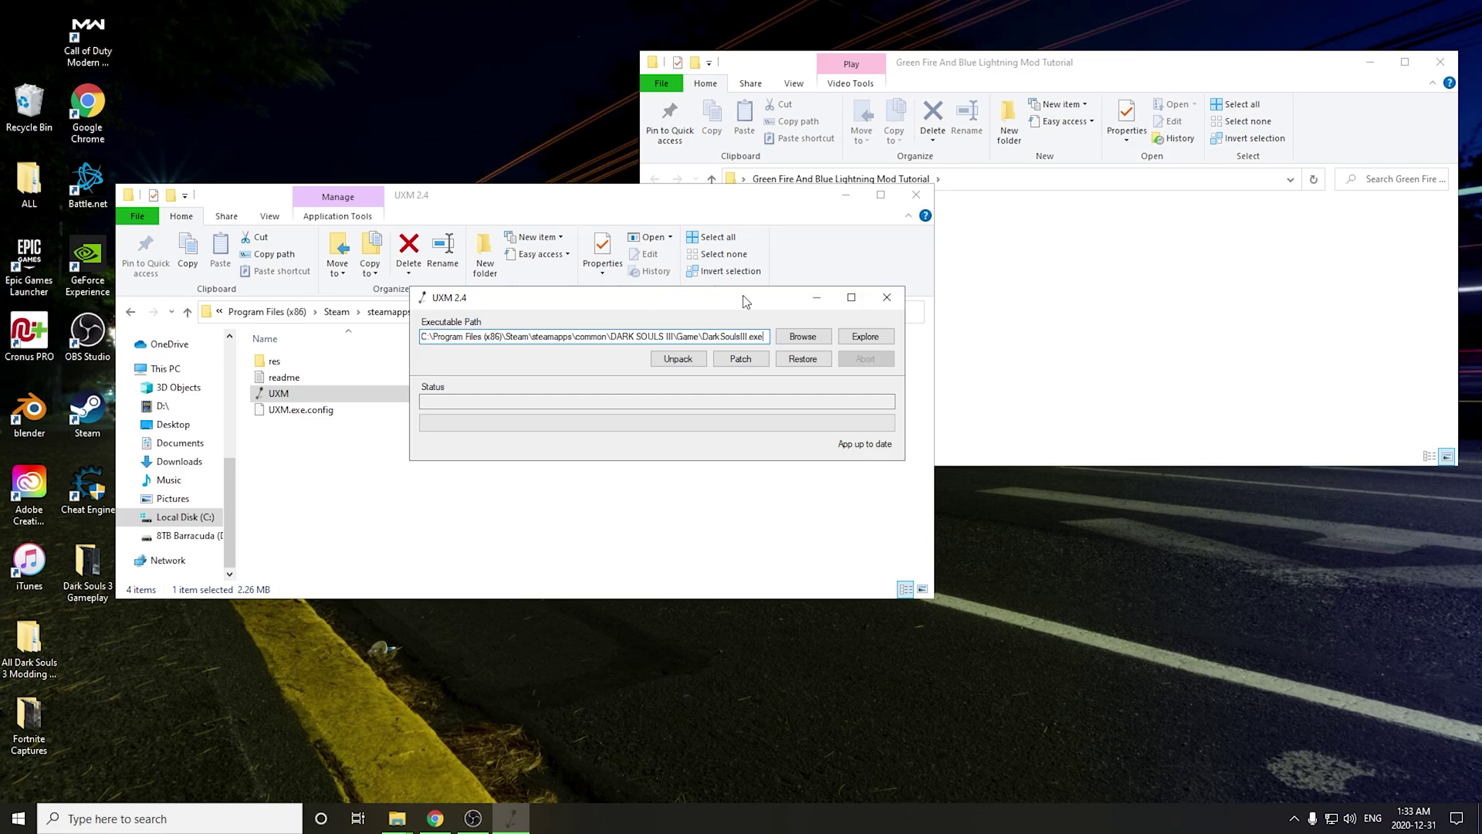
{"action": "left_click_drag", "start_coordinate": [746, 301], "coordinate": [675, 307]}
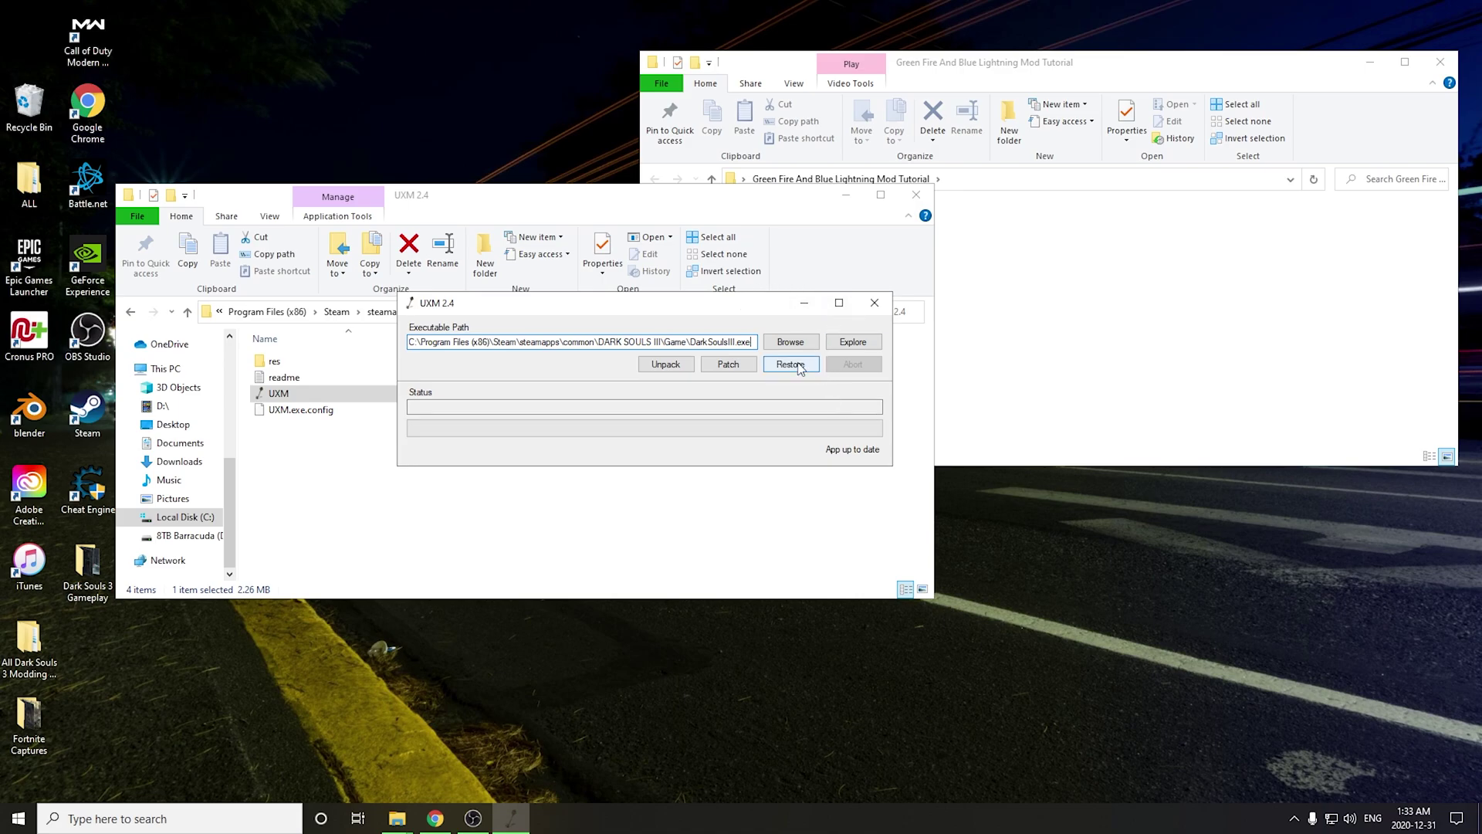
{"action": "left_click", "coordinate": [875, 302]}
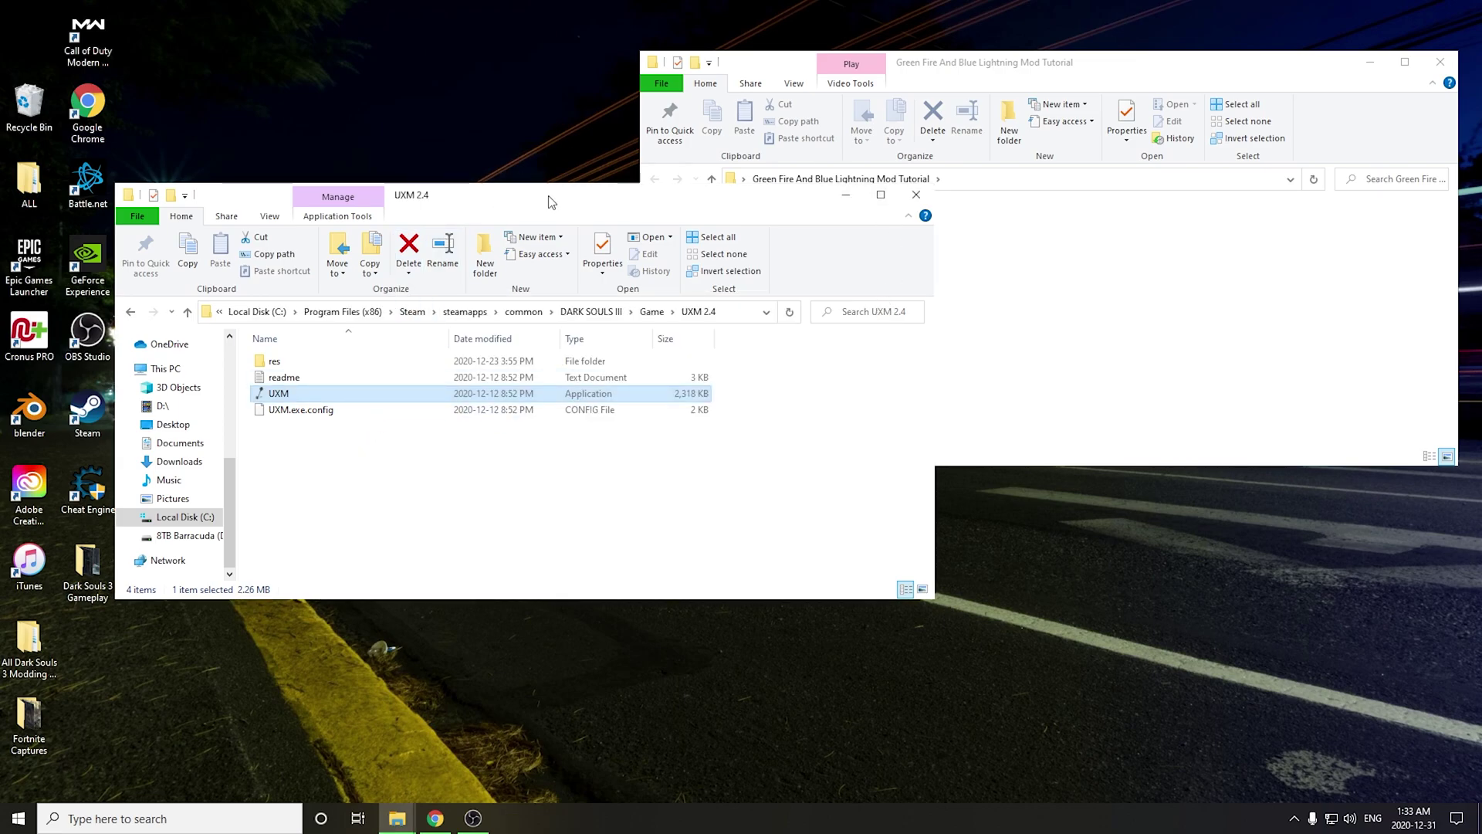
Return from the UXM 2.4 folder to the Game folder and open its sfx folder
{"action": "left_click_drag", "start_coordinate": [551, 197], "coordinate": [568, 154]}
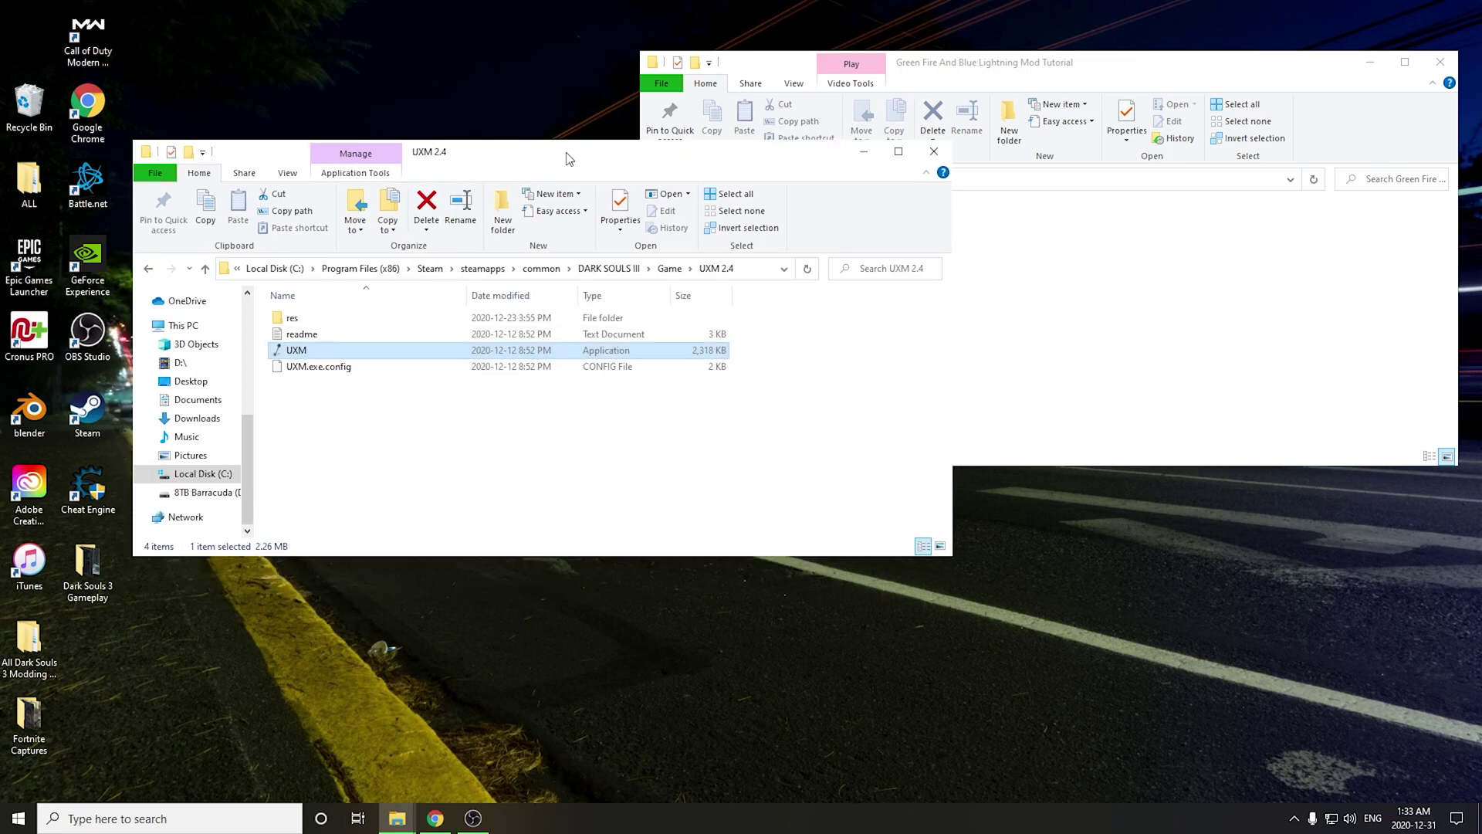
{"action": "left_click", "coordinate": [148, 268]}
{"action": "scroll", "coordinate": [461, 410], "scroll_direction": "down", "scroll_amount": 4}
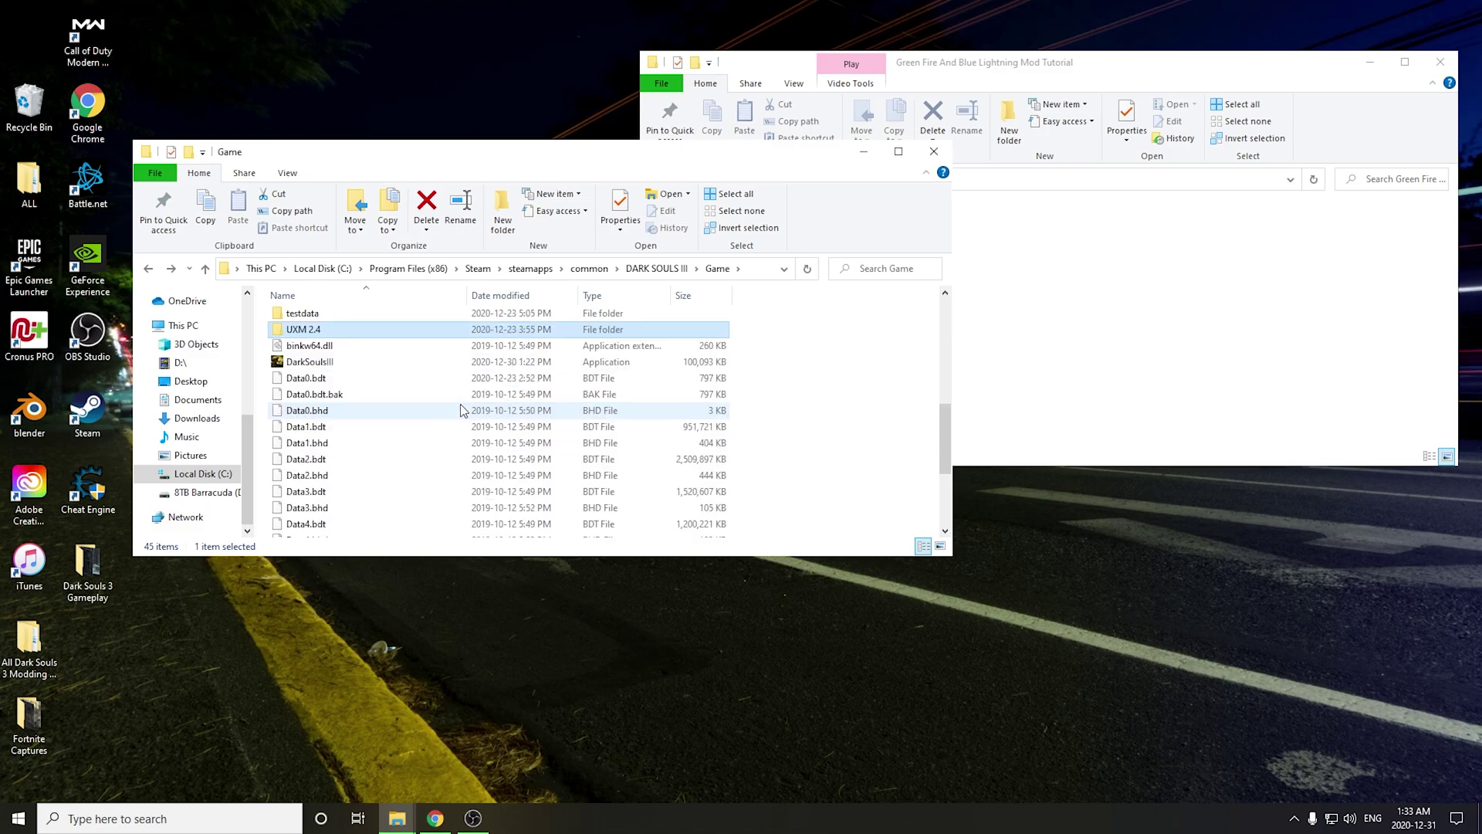
{"action": "scroll", "coordinate": [463, 410], "scroll_direction": "up", "scroll_amount": 5}
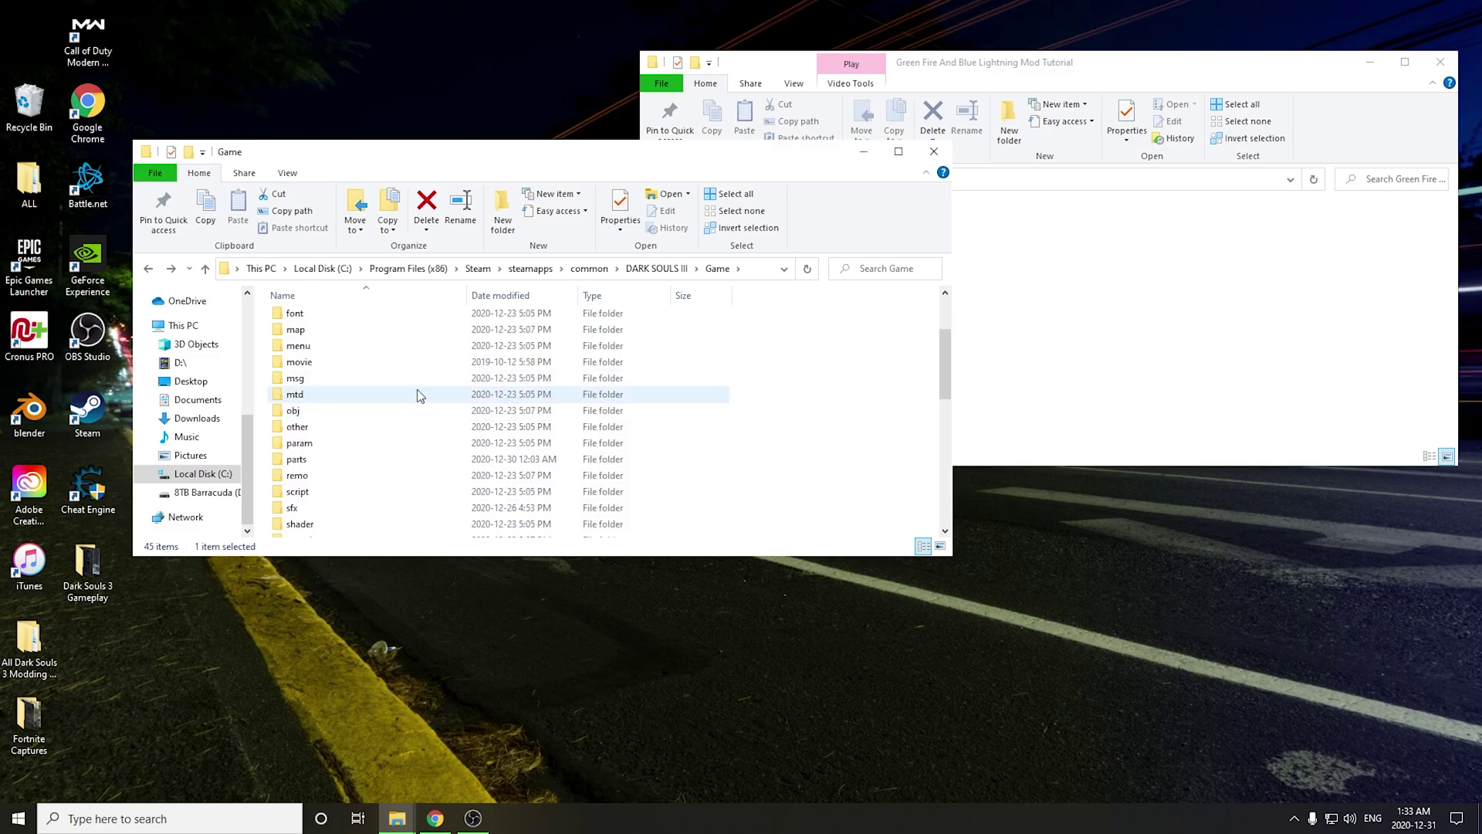
{"action": "double_click", "coordinate": [293, 508]}
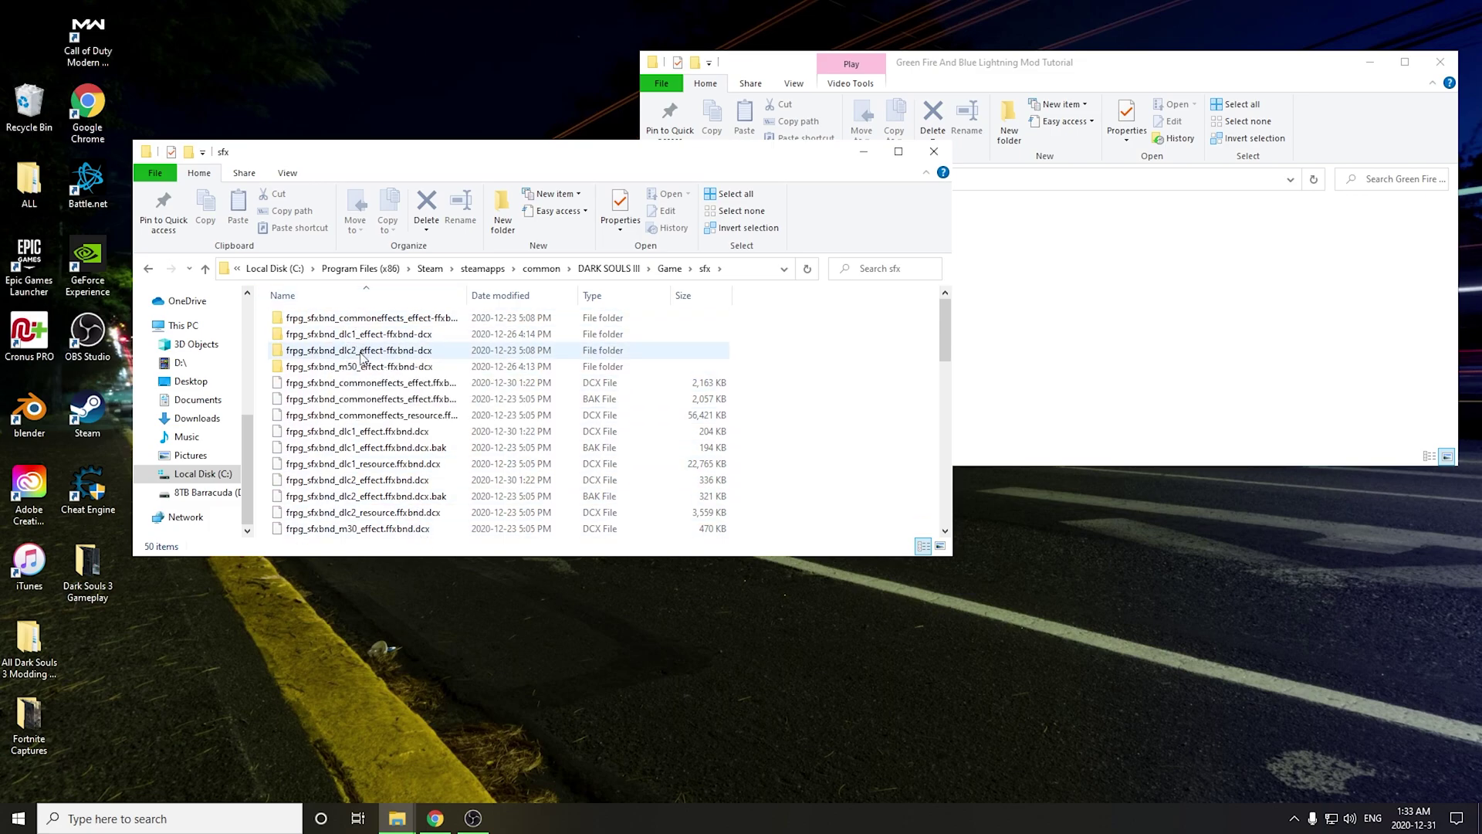
{"action": "scroll", "coordinate": [599, 353], "scroll_direction": "down", "scroll_amount": 2}
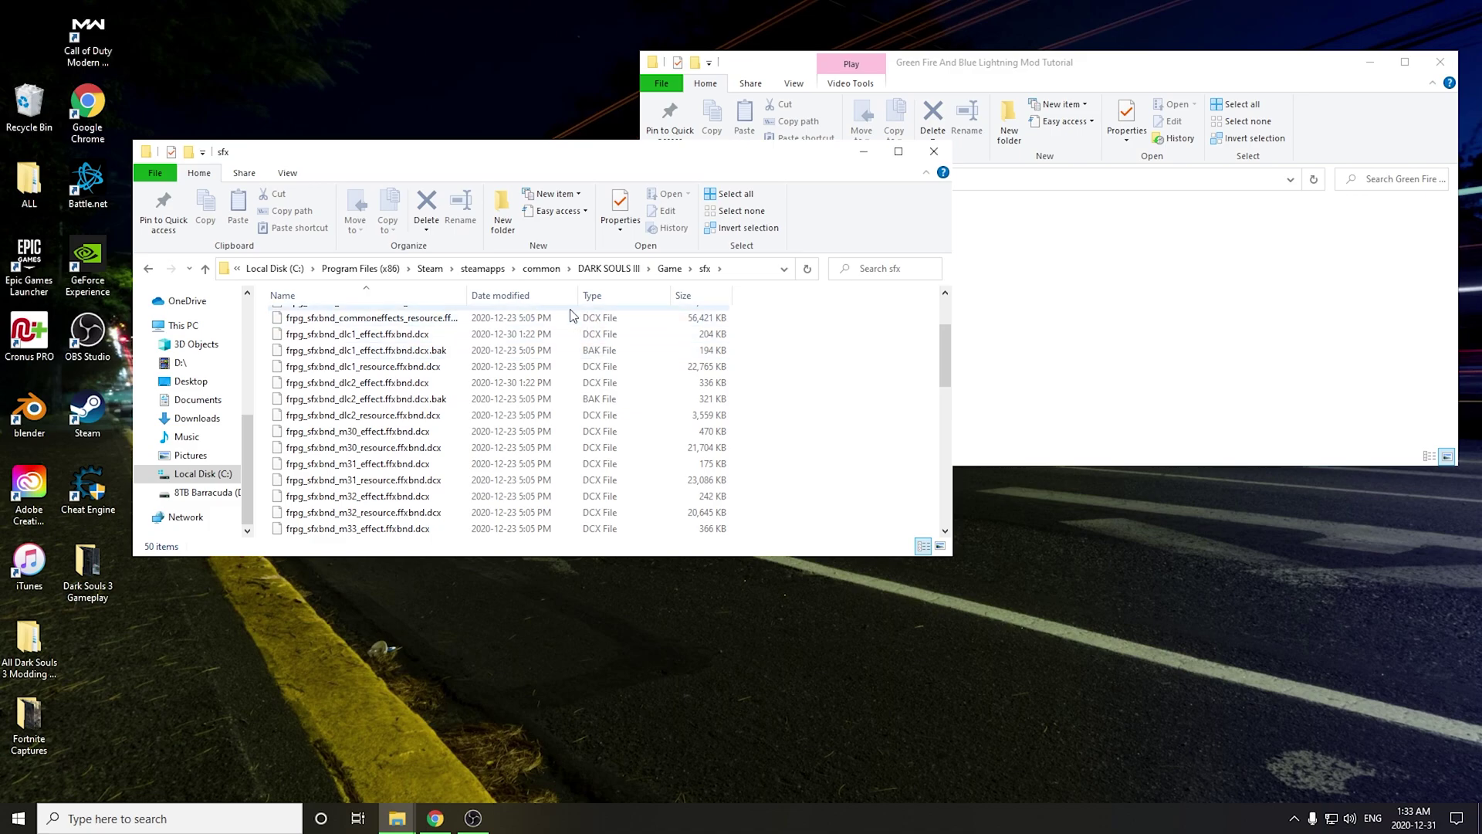
Try to transfer all three effect files from the mod's sfx Files folder into the game's sfx folder
{"action": "left_click", "coordinate": [1159, 239]}
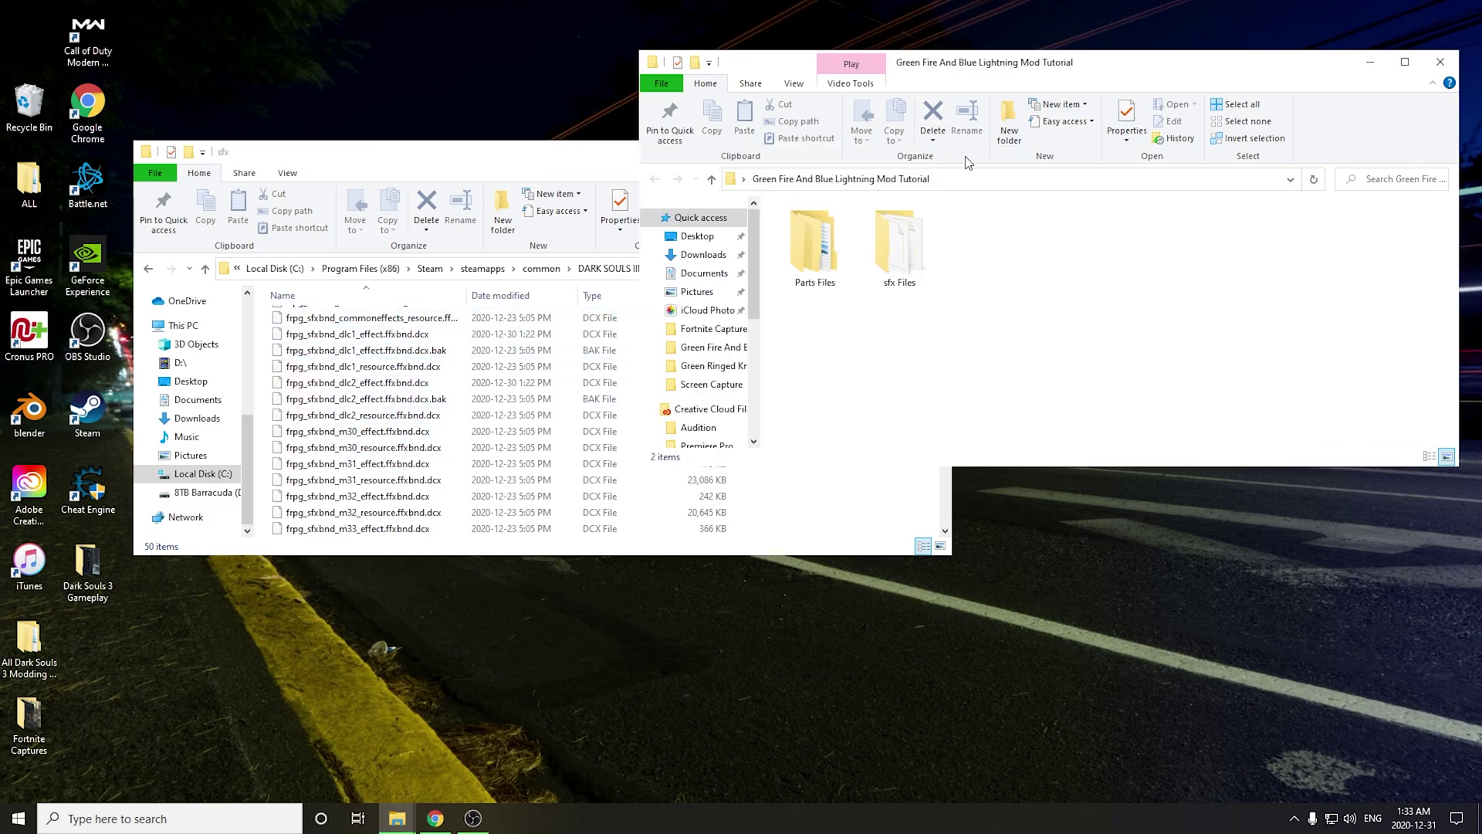
{"action": "double_click", "coordinate": [899, 251]}
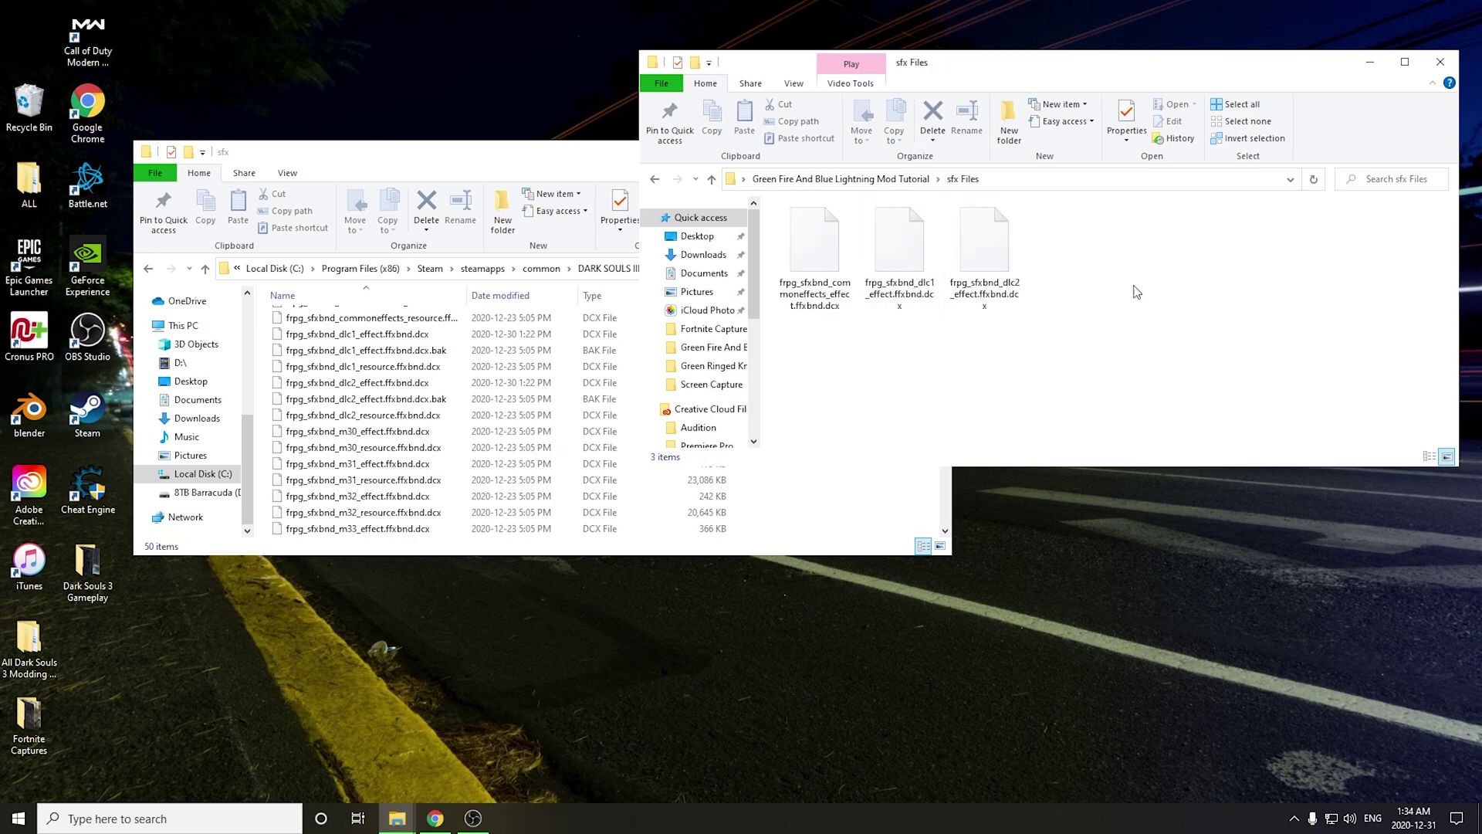
{"action": "left_click_drag", "start_coordinate": [1149, 303], "coordinate": [452, 432]}
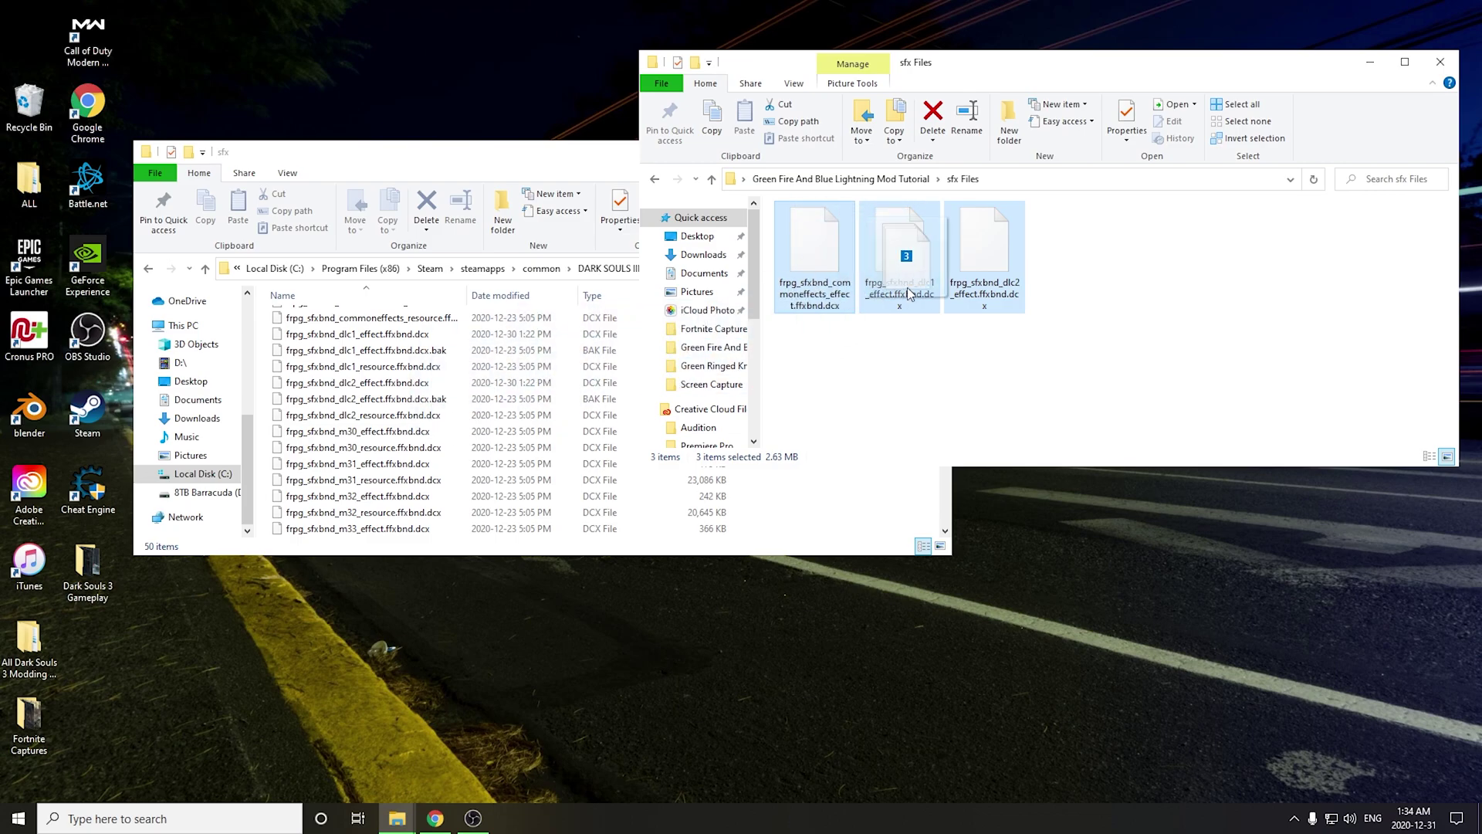
{"action": "left_click", "coordinate": [599, 153]}
{"action": "left_click_drag", "start_coordinate": [634, 154], "coordinate": [612, 146]}
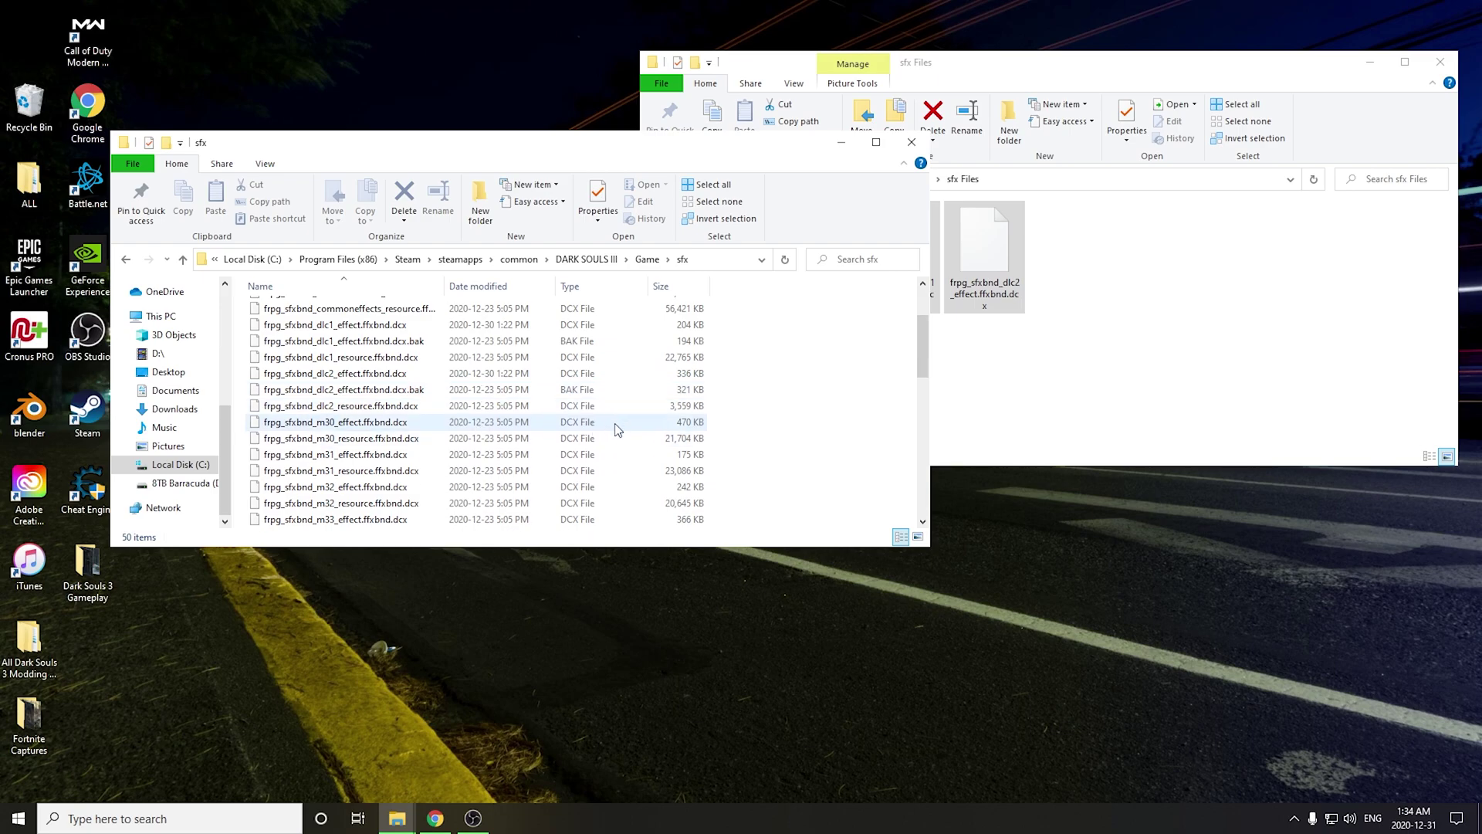
{"action": "scroll", "coordinate": [617, 426], "scroll_direction": "up", "scroll_amount": 2}
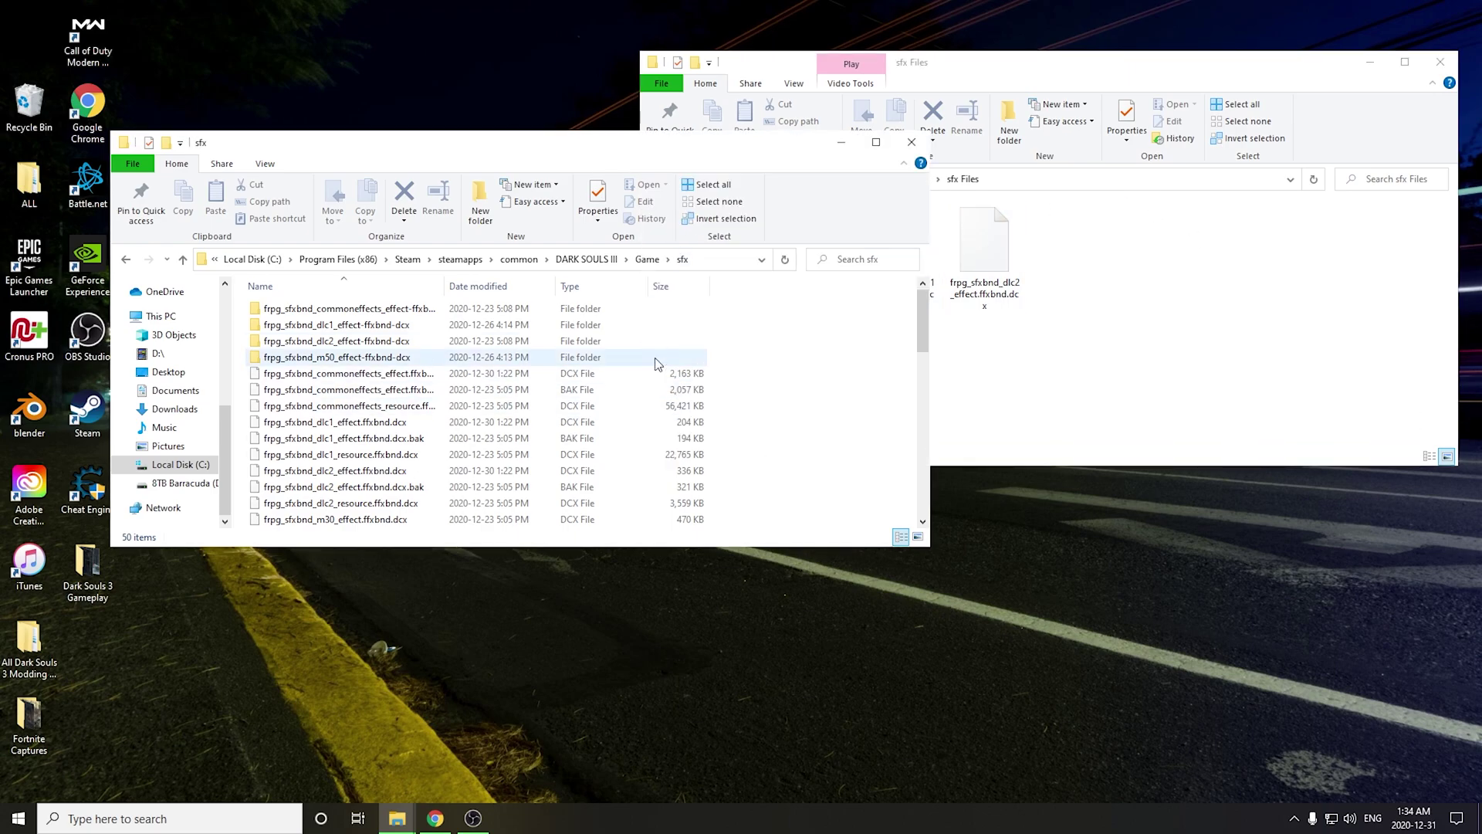
Go back from sfx to the Game folder and open its parts folder
{"action": "left_click", "coordinate": [126, 259]}
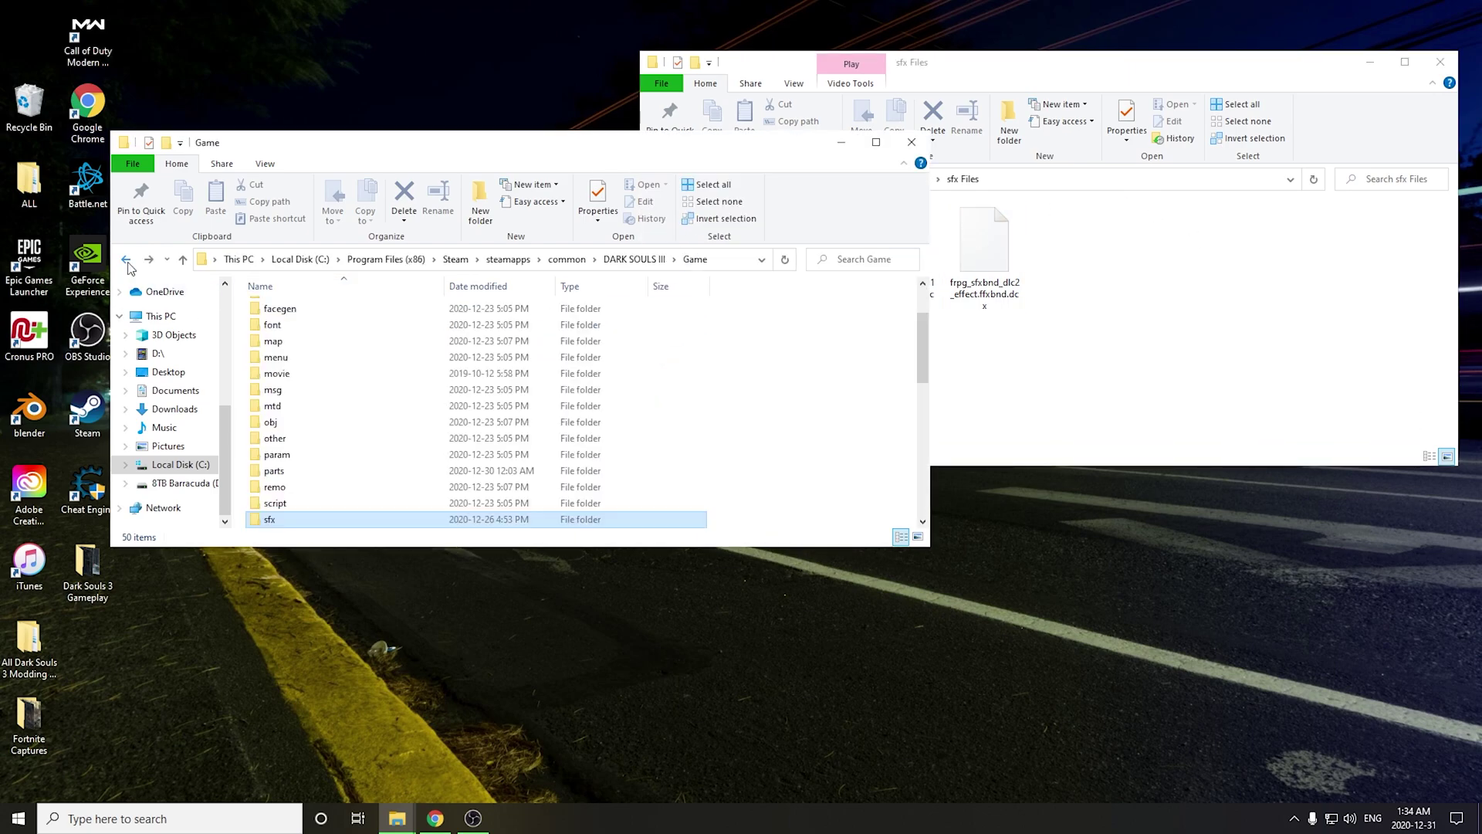
{"action": "scroll", "coordinate": [494, 374], "scroll_direction": "down", "scroll_amount": 2}
{"action": "scroll", "coordinate": [324, 378], "scroll_direction": "up", "scroll_amount": 1}
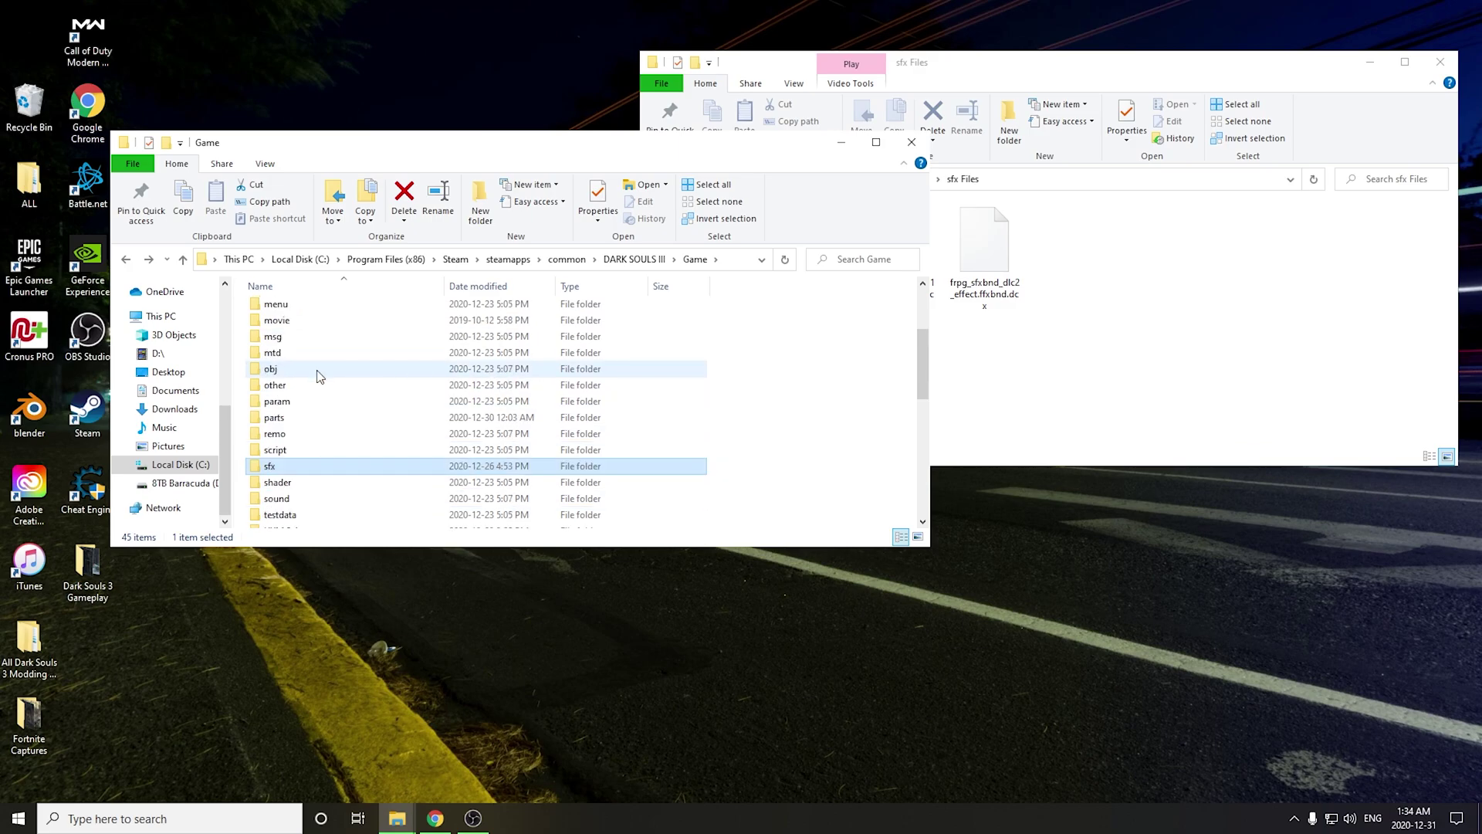
{"action": "double_click", "coordinate": [303, 417]}
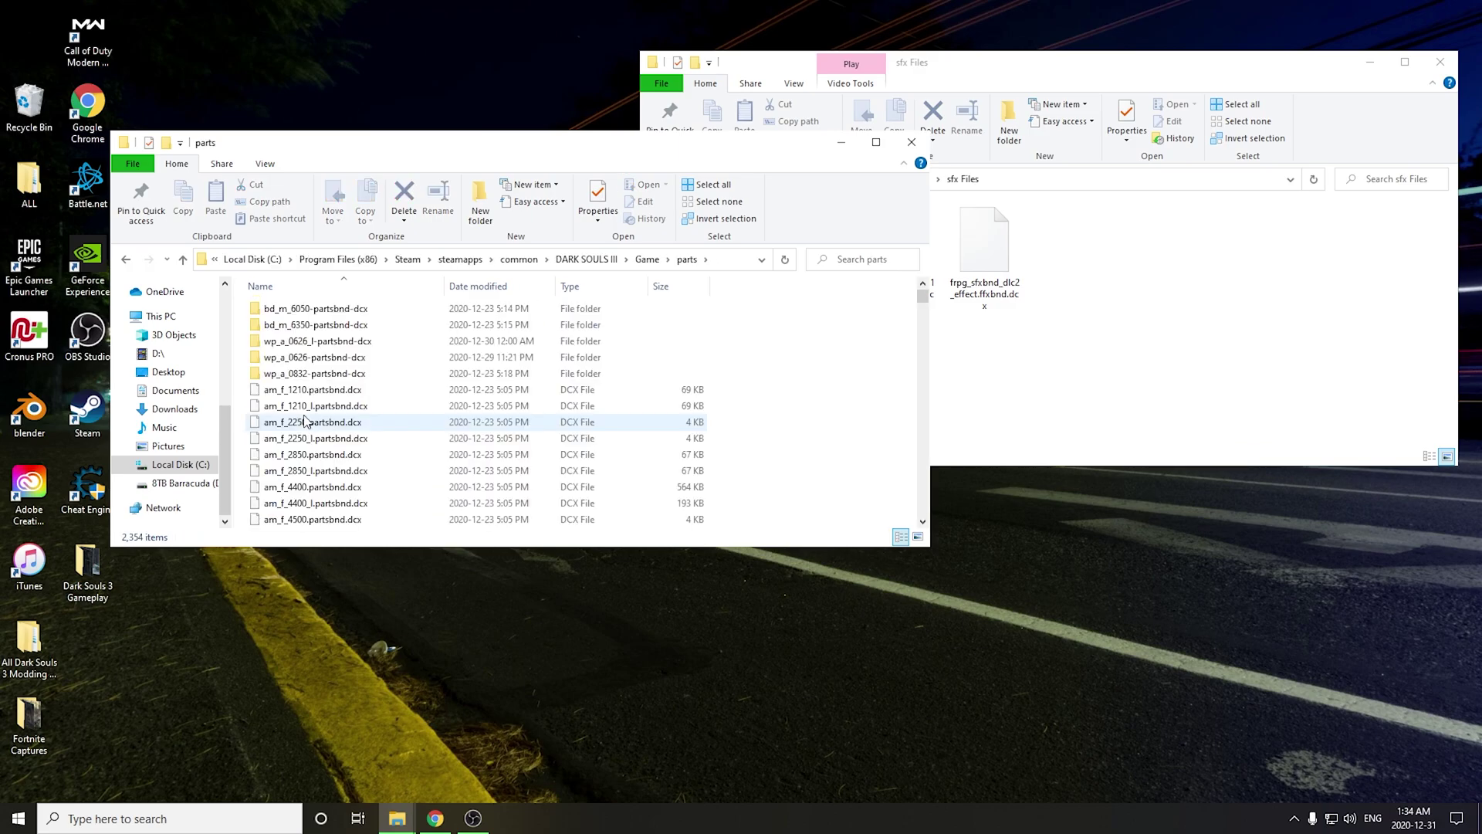
{"action": "scroll", "coordinate": [311, 355], "scroll_direction": "up", "scroll_amount": 1}
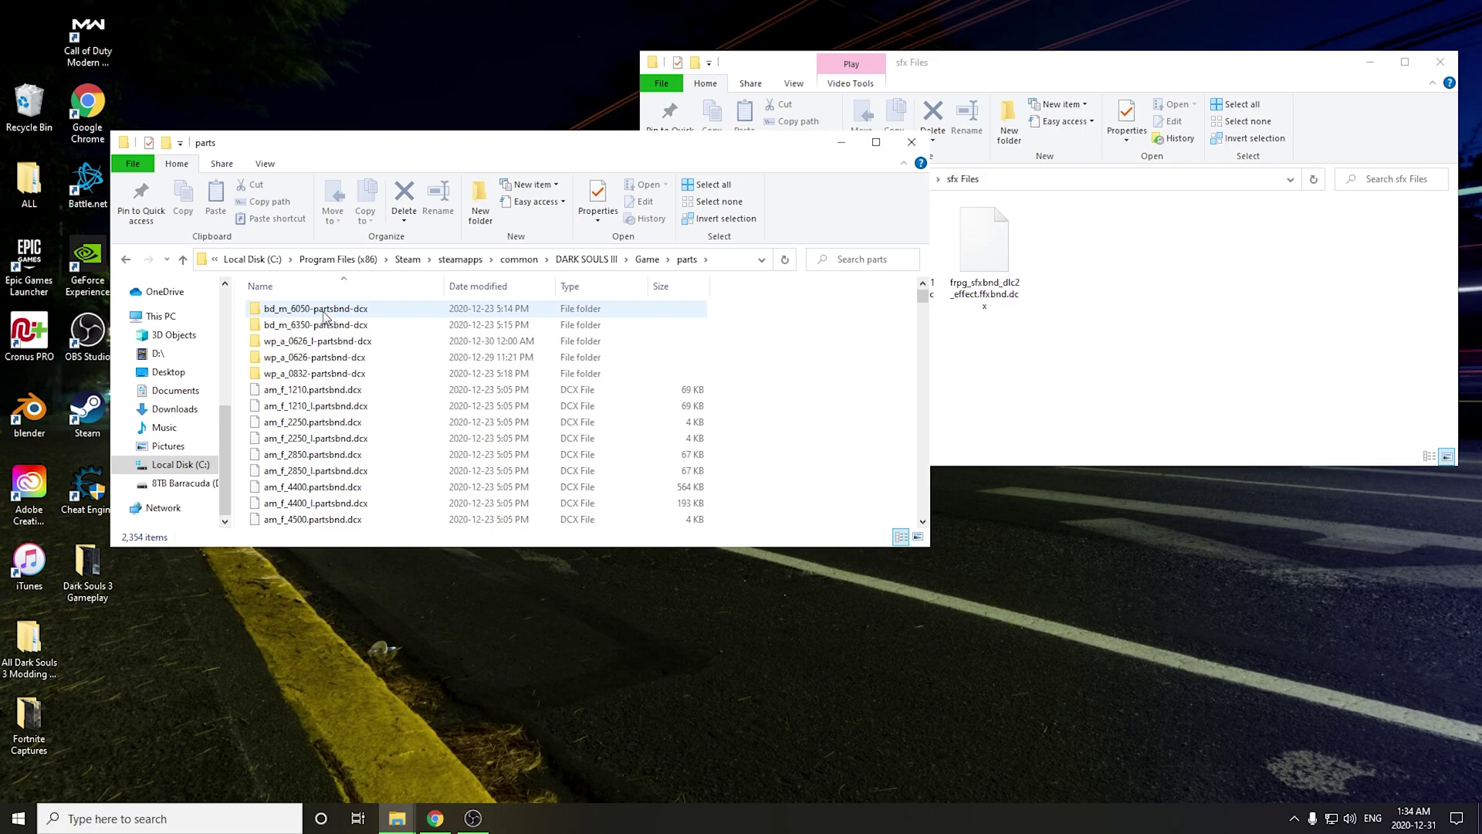
In the mod folder, go back from sfx Files, open Green Ringed Knight Armor inside Parts Files, and select bd_m_6350.partsbnd.dcx
{"action": "scroll", "coordinate": [355, 363], "scroll_direction": "down", "scroll_amount": 2}
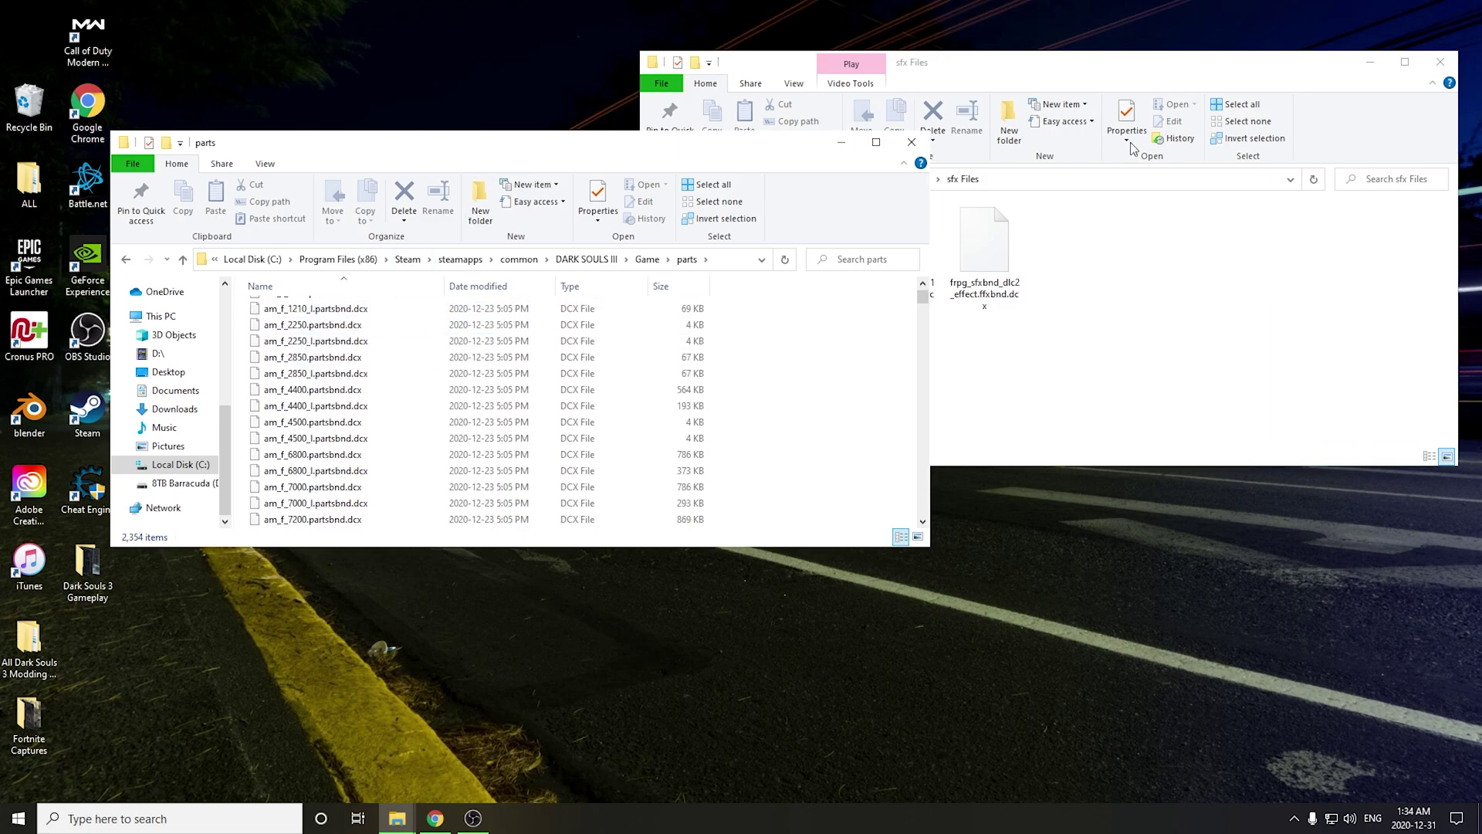
{"action": "left_click", "coordinate": [1238, 260]}
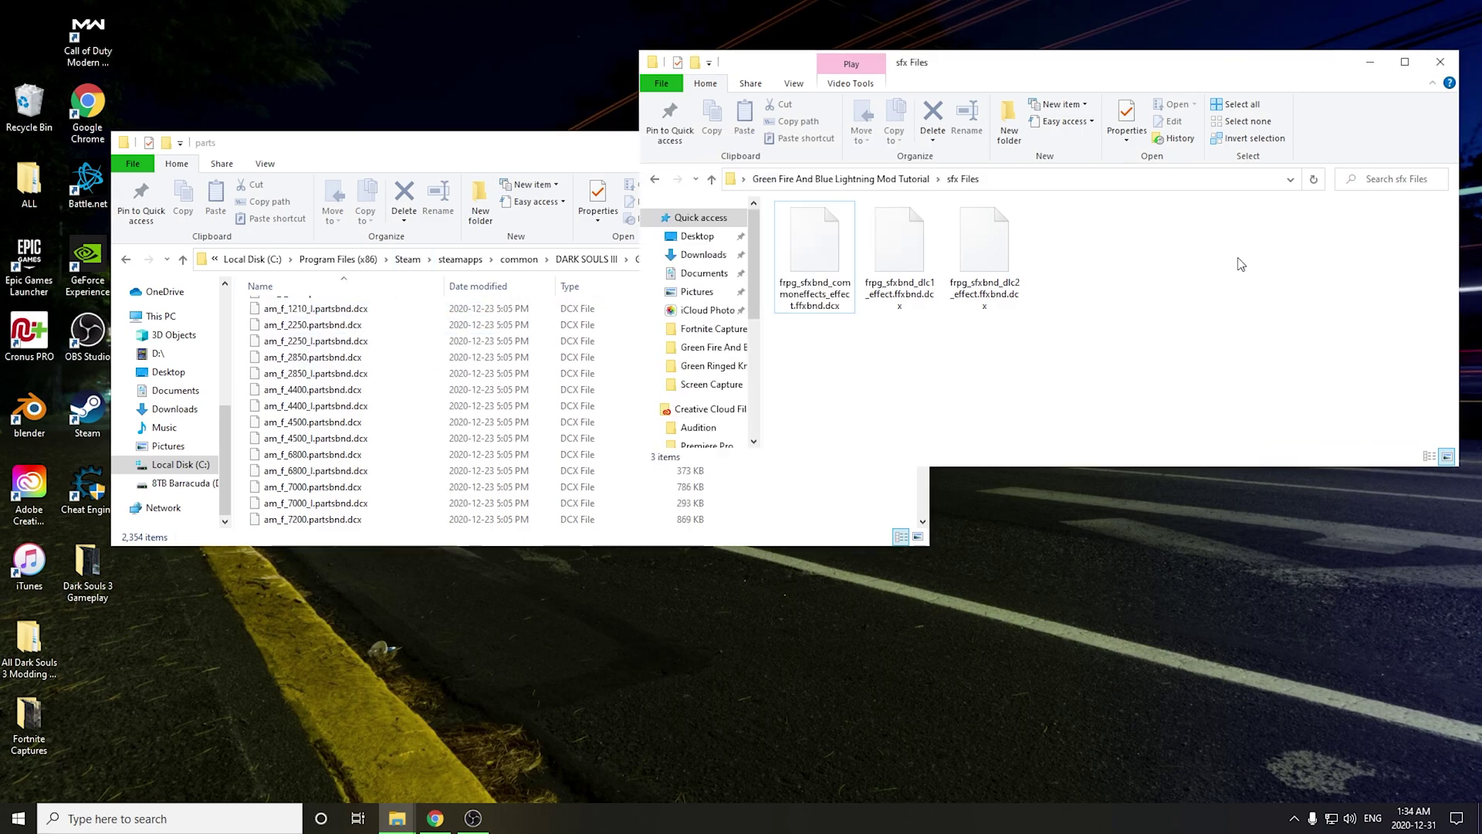
{"action": "left_click", "coordinate": [654, 184]}
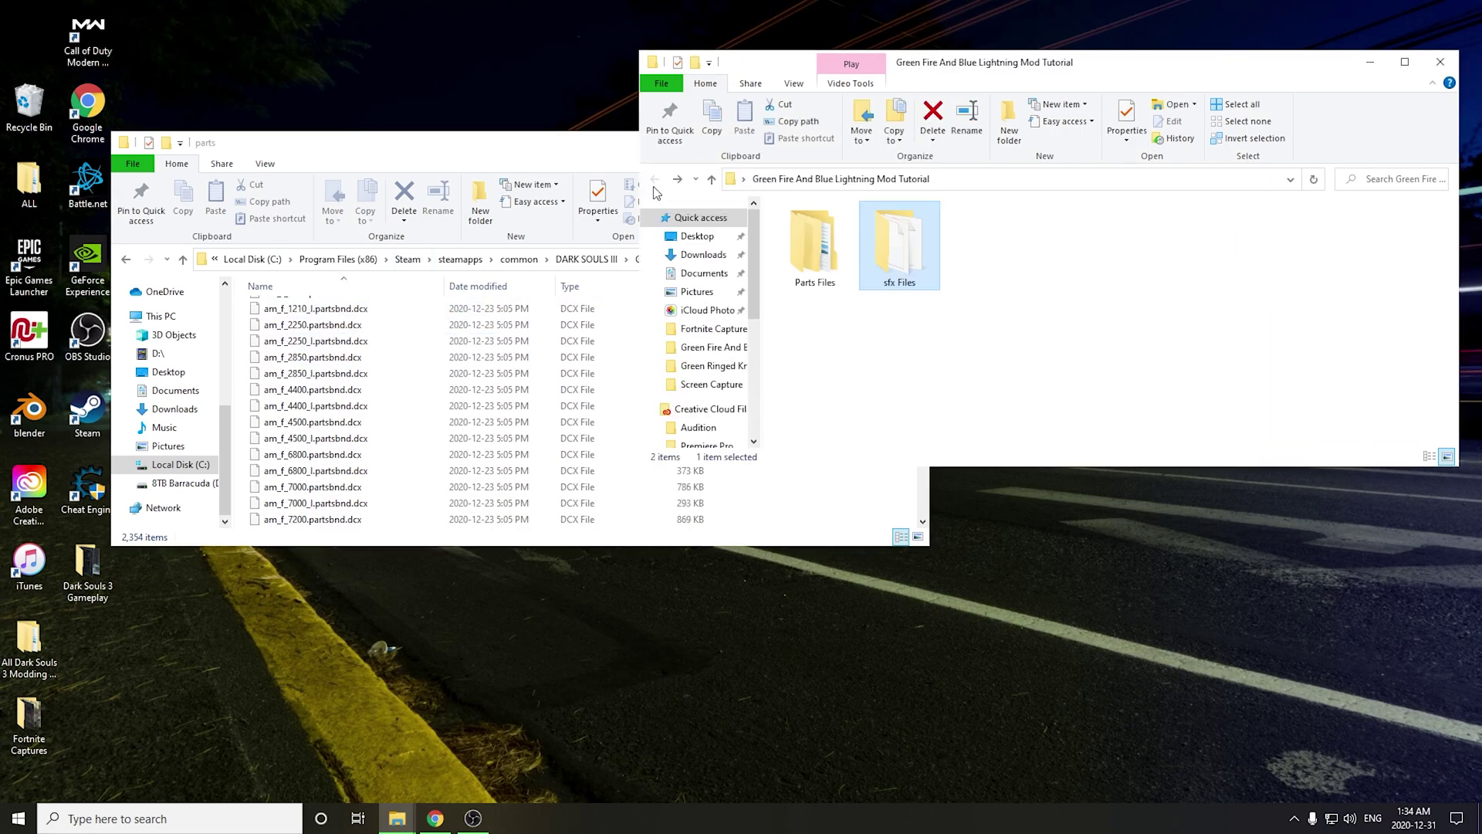
{"action": "double_click", "coordinate": [838, 262]}
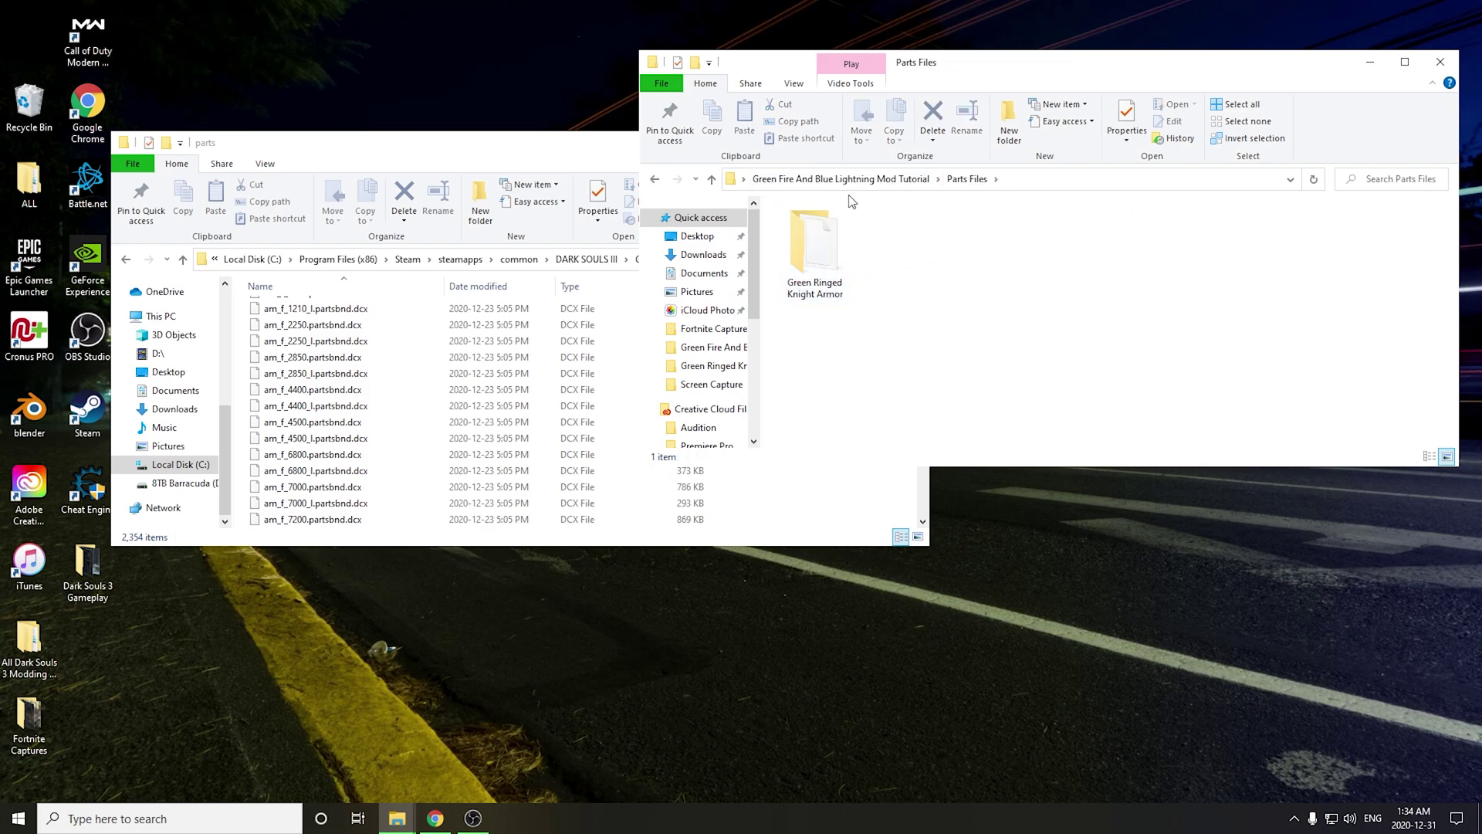
{"action": "double_click", "coordinate": [824, 225]}
{"action": "left_click", "coordinate": [823, 262]}
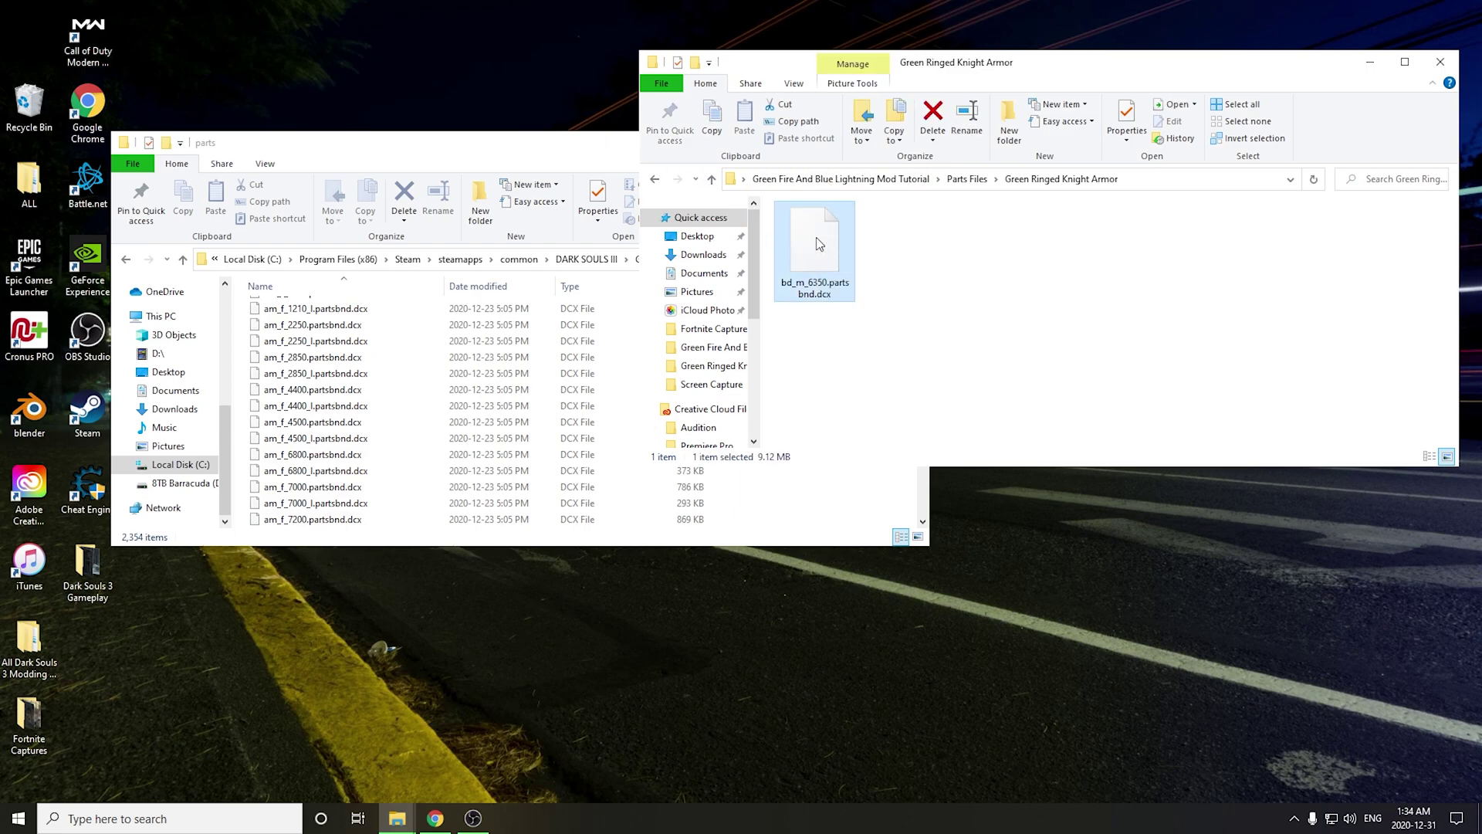
{"action": "left_click_drag", "start_coordinate": [819, 242], "coordinate": [833, 294]}
Return from the parts folder to the Game folder, launch UXM from its UXM 2.4 folder, and close UXM
{"action": "left_click", "coordinate": [598, 163]}
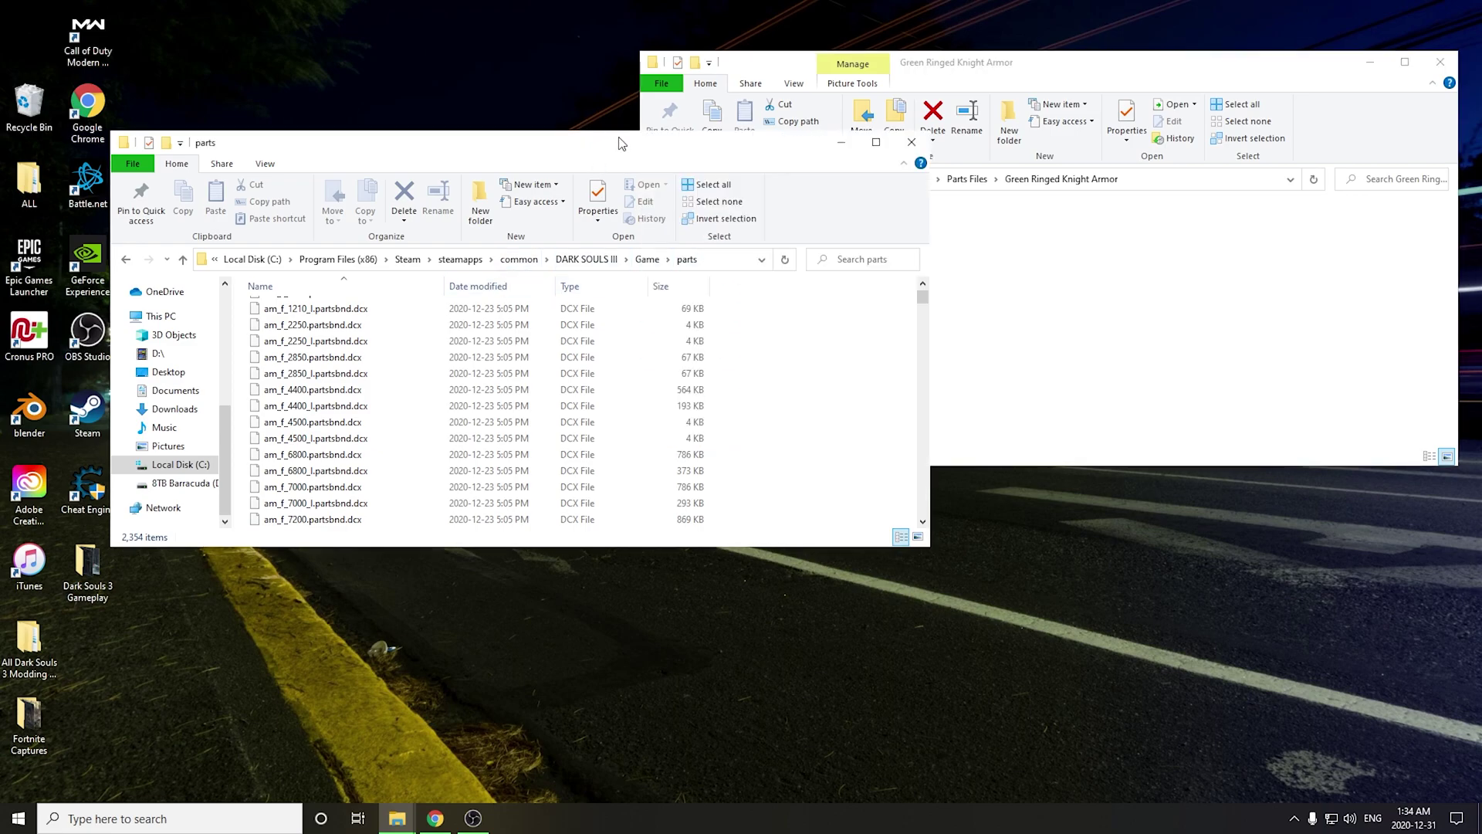
{"action": "left_click_drag", "start_coordinate": [622, 146], "coordinate": [617, 130]}
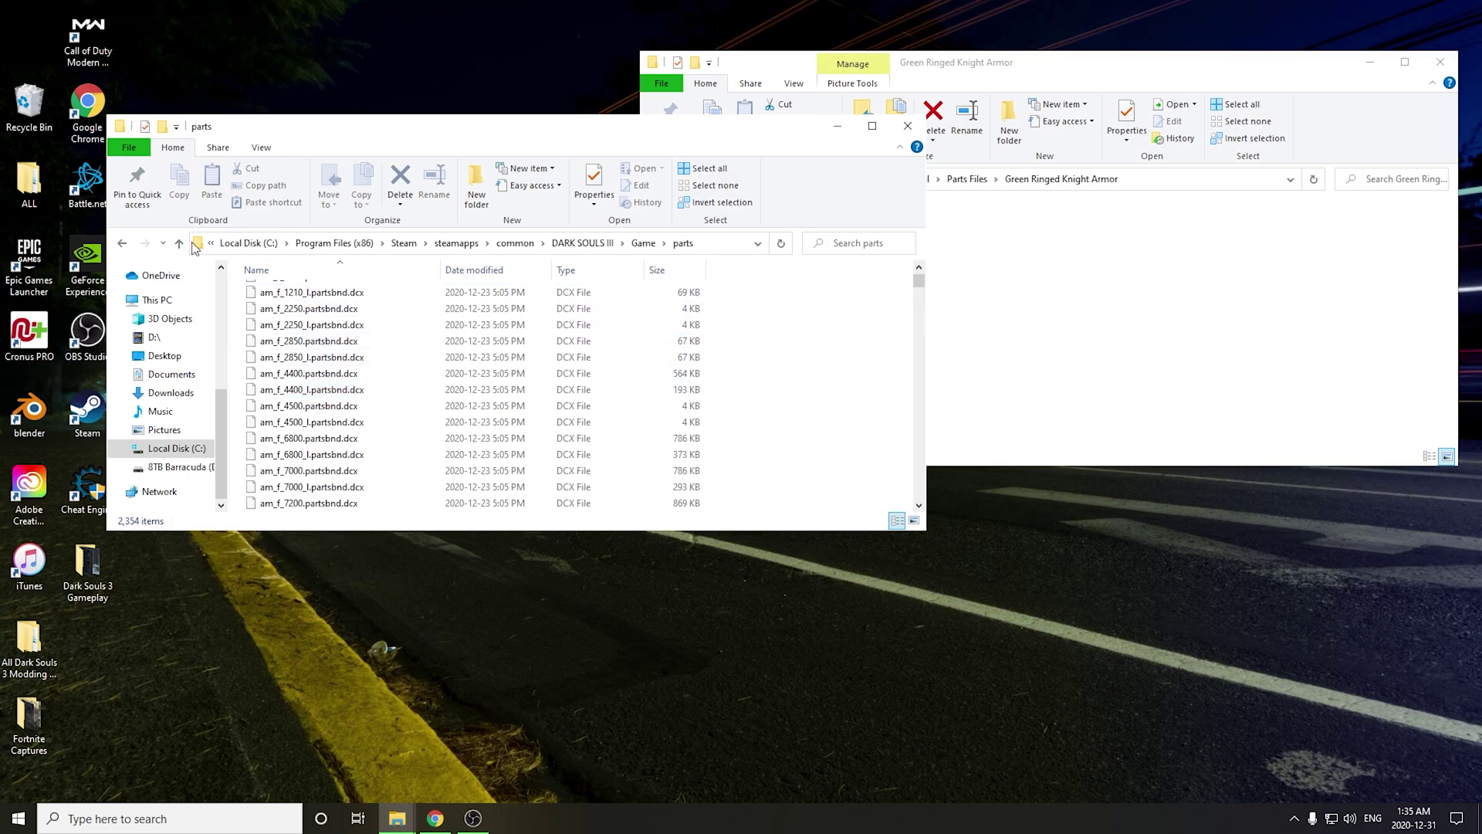
{"action": "left_click", "coordinate": [122, 245]}
{"action": "scroll", "coordinate": [391, 341], "scroll_direction": "down", "scroll_amount": 3}
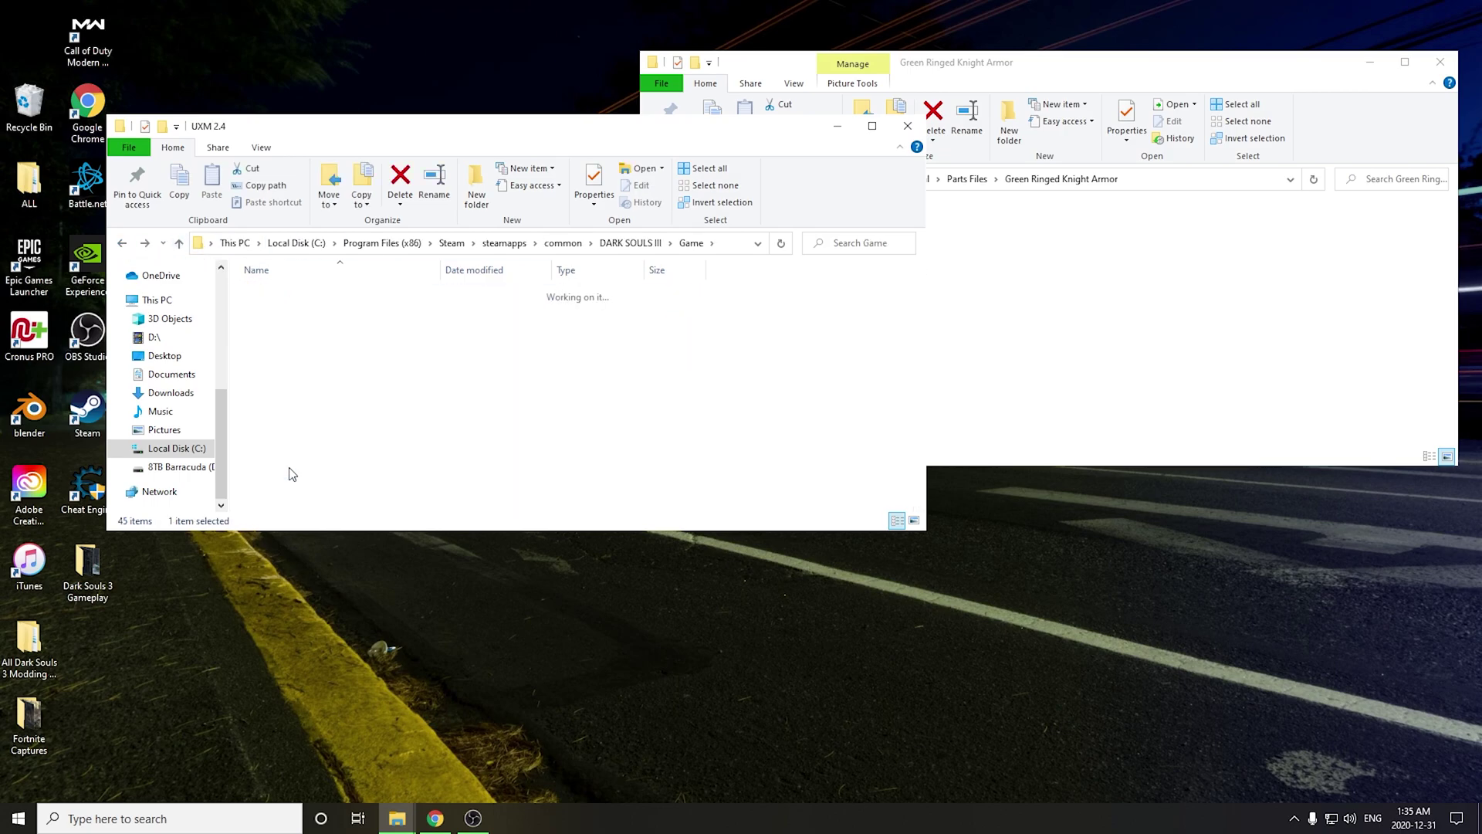
{"action": "double_click", "coordinate": [297, 322]}
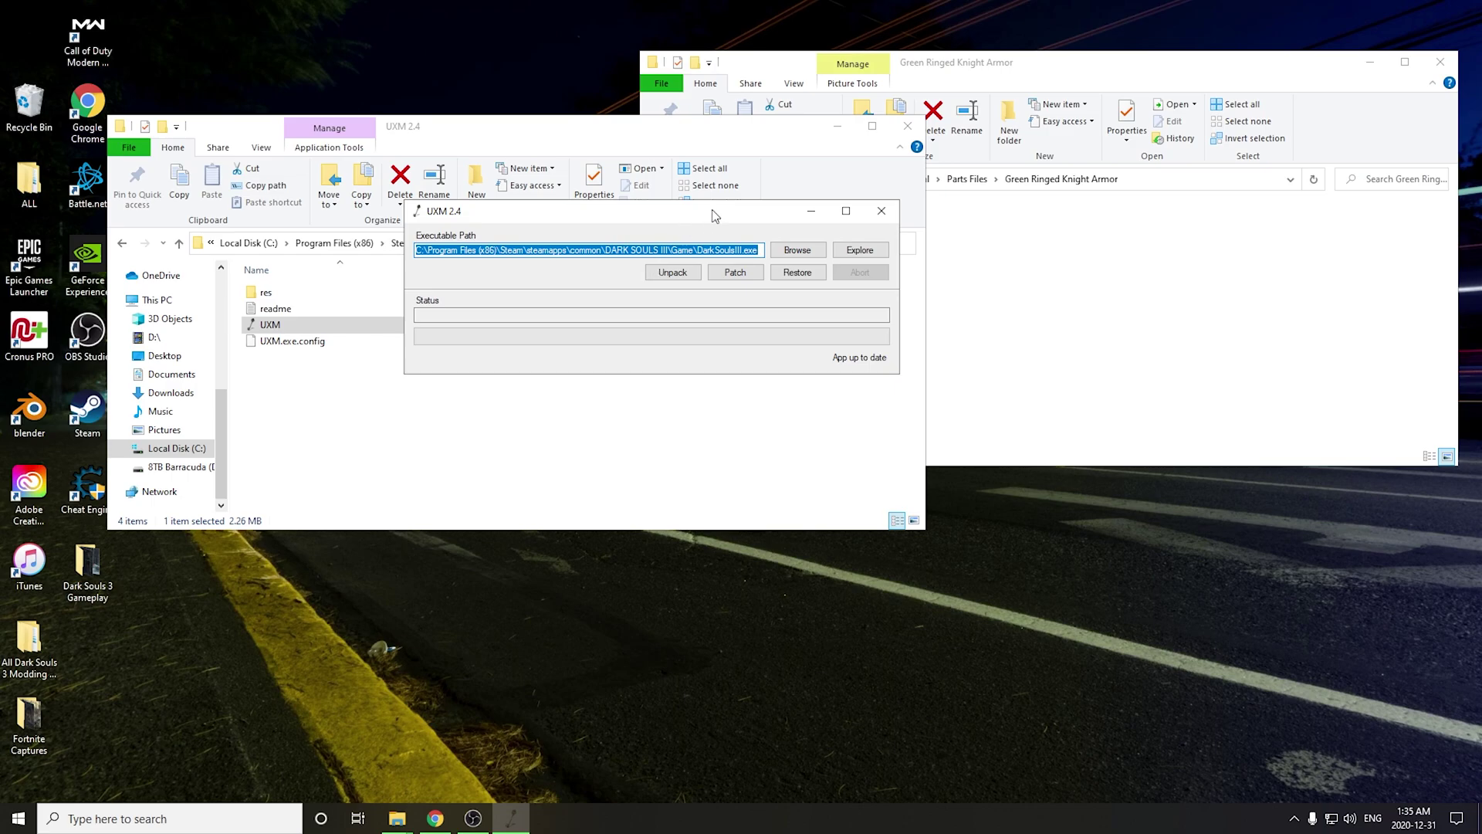
{"action": "left_click", "coordinate": [880, 211]}
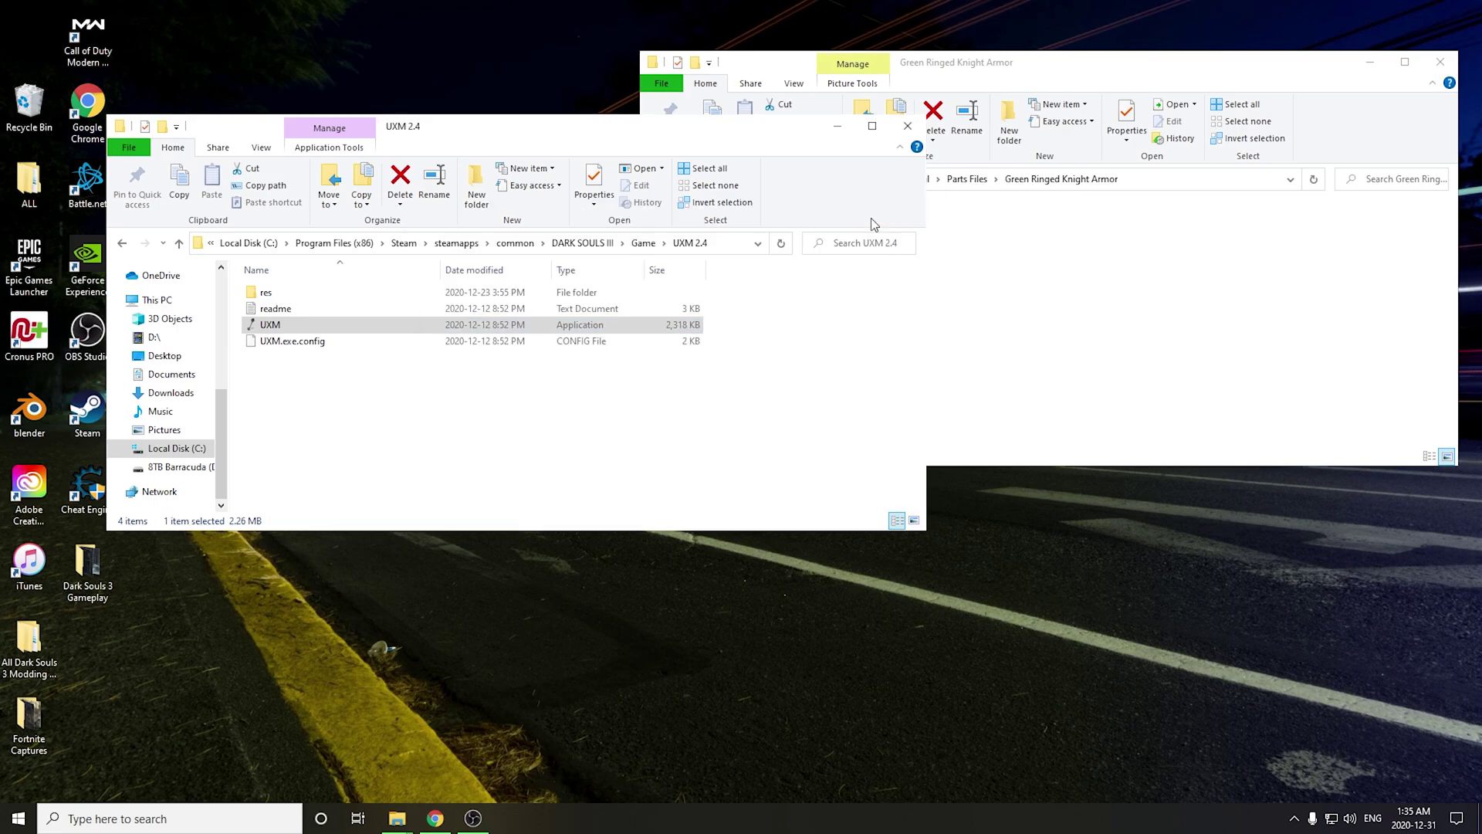
Close both File Explorer windows and launch DARK SOULS III from the Steam library
{"action": "left_click", "coordinate": [904, 132]}
{"action": "left_click_drag", "start_coordinate": [1096, 68], "coordinate": [781, 115]}
{"action": "left_click", "coordinate": [1117, 107]}
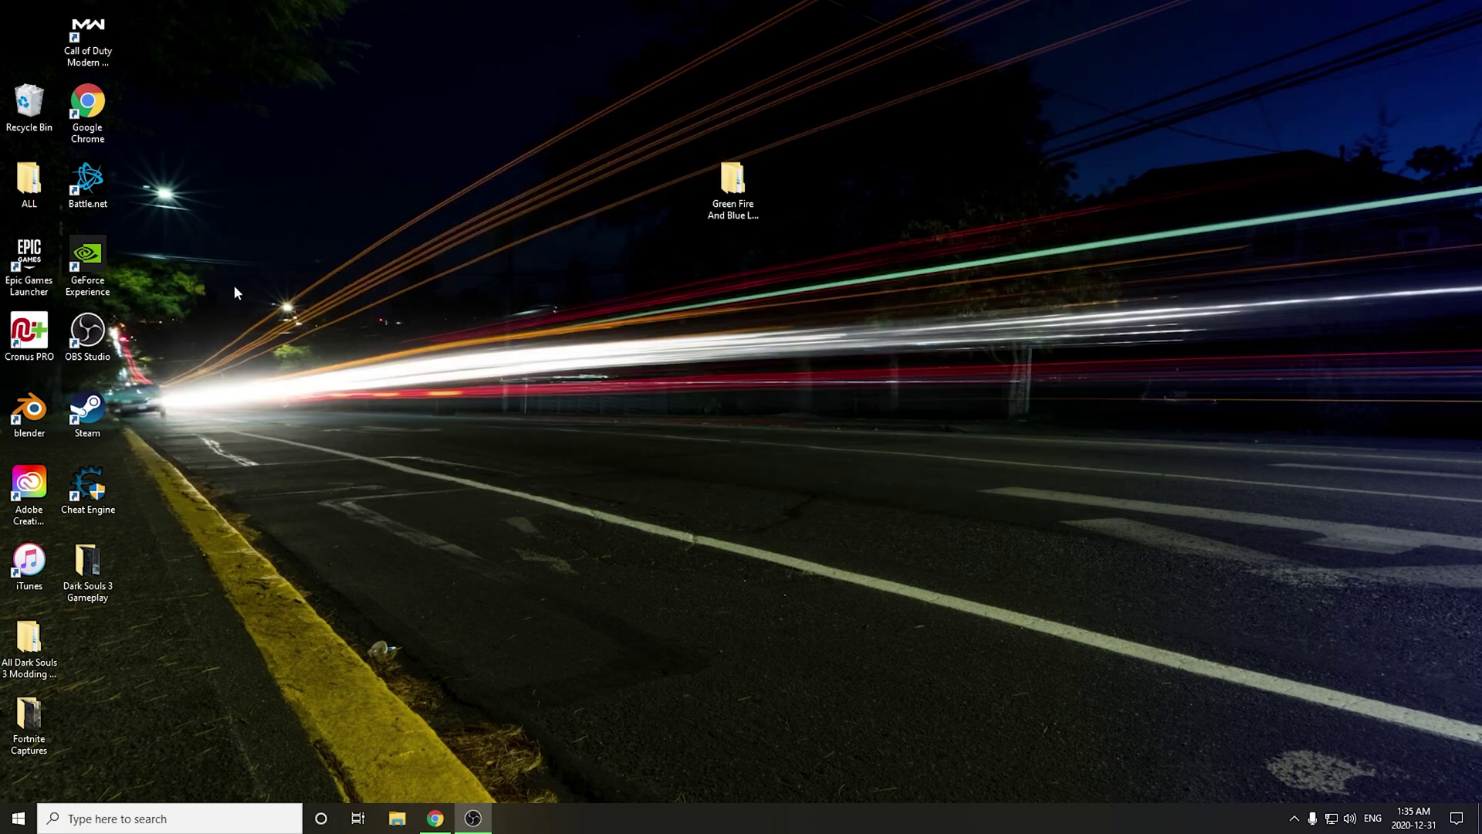
{"action": "double_click", "coordinate": [87, 409]}
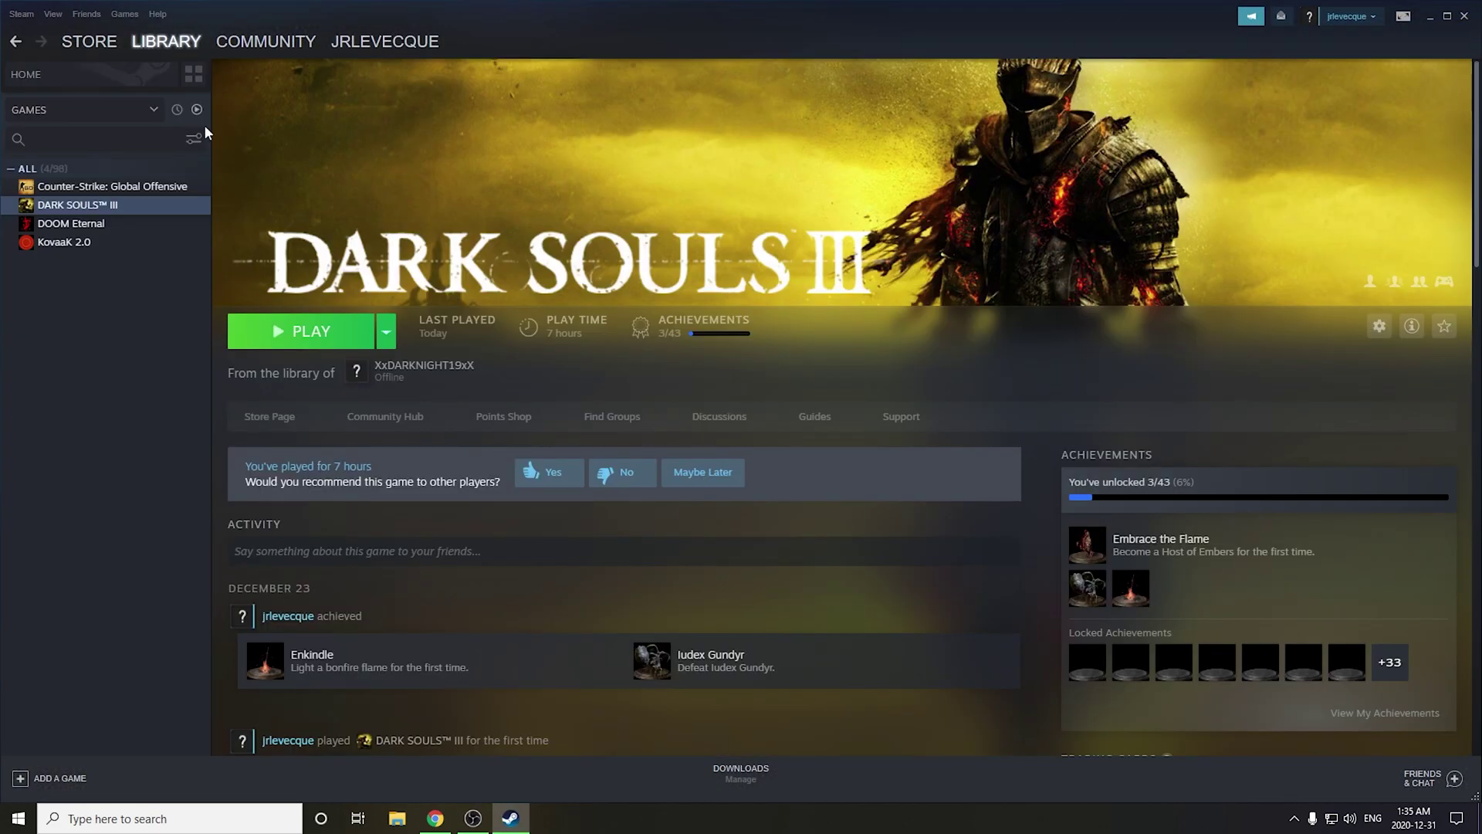
{"action": "left_click", "coordinate": [307, 332]}
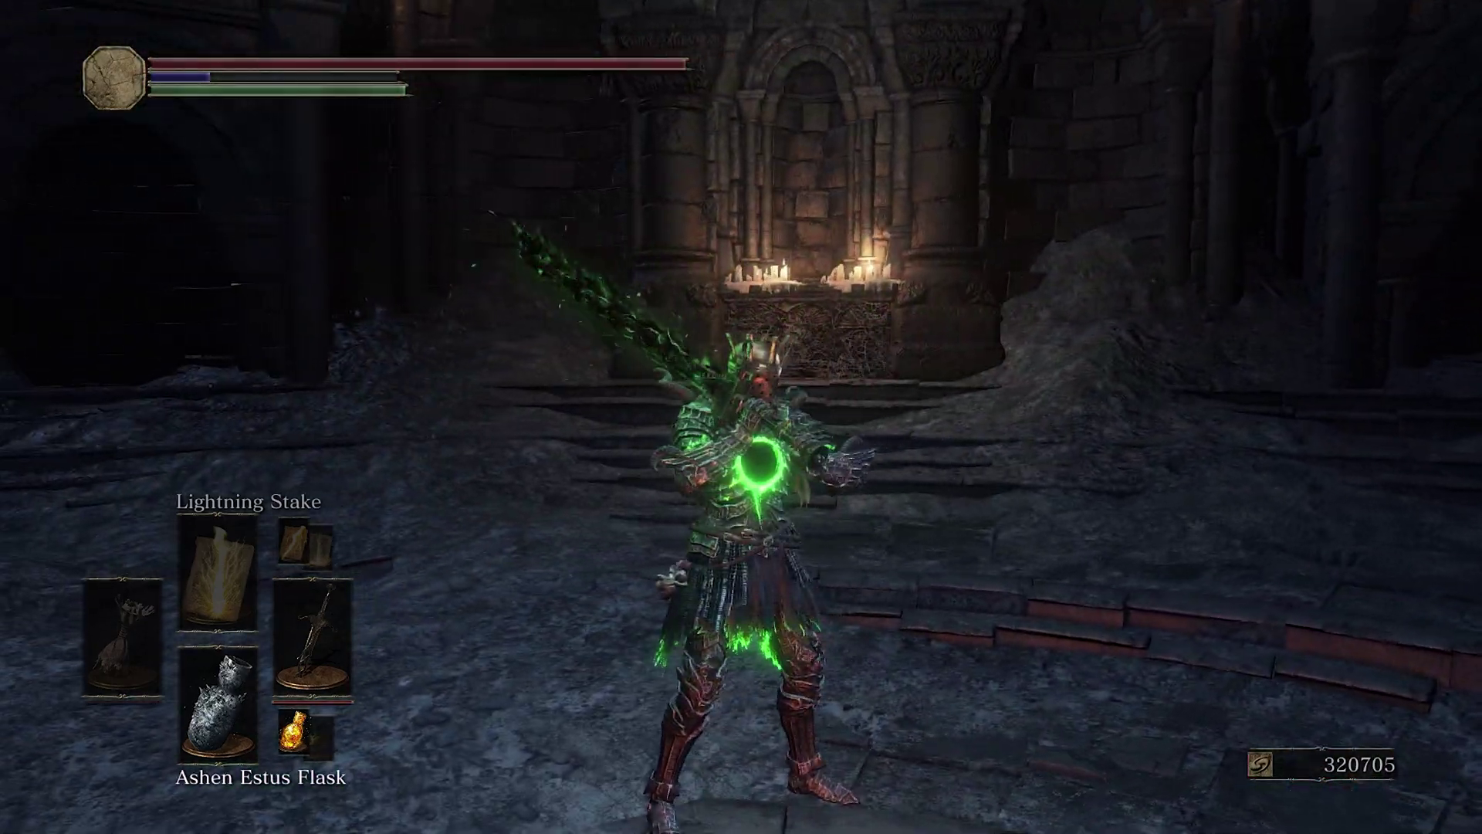
Equip Lorian's Greatsword as Right Hand Weapon 1 in the game, and swap it for the flaming curved blade
{"action": "key", "text": "Escape"}
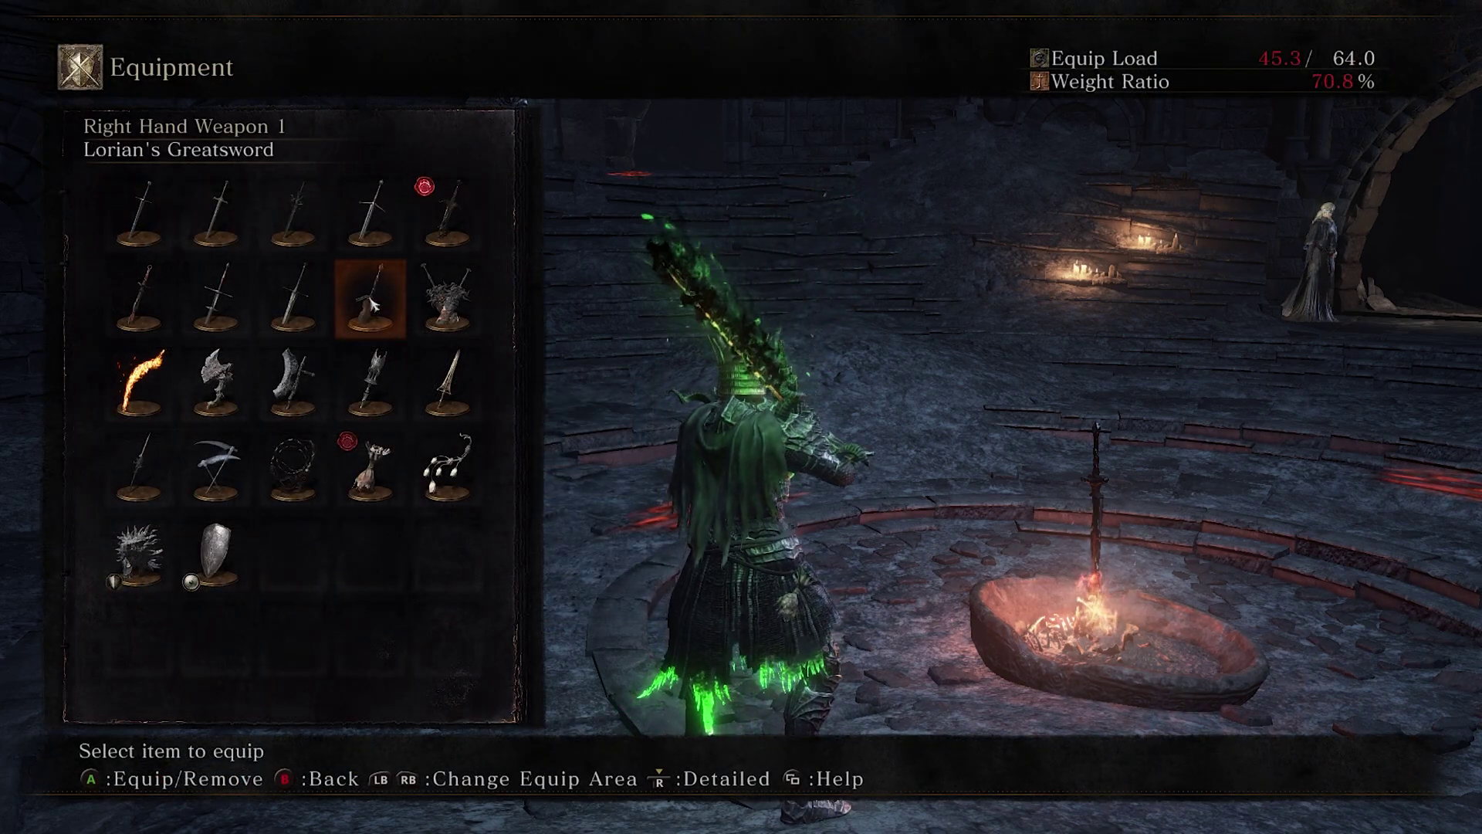
{"action": "key", "text": "Escape"}
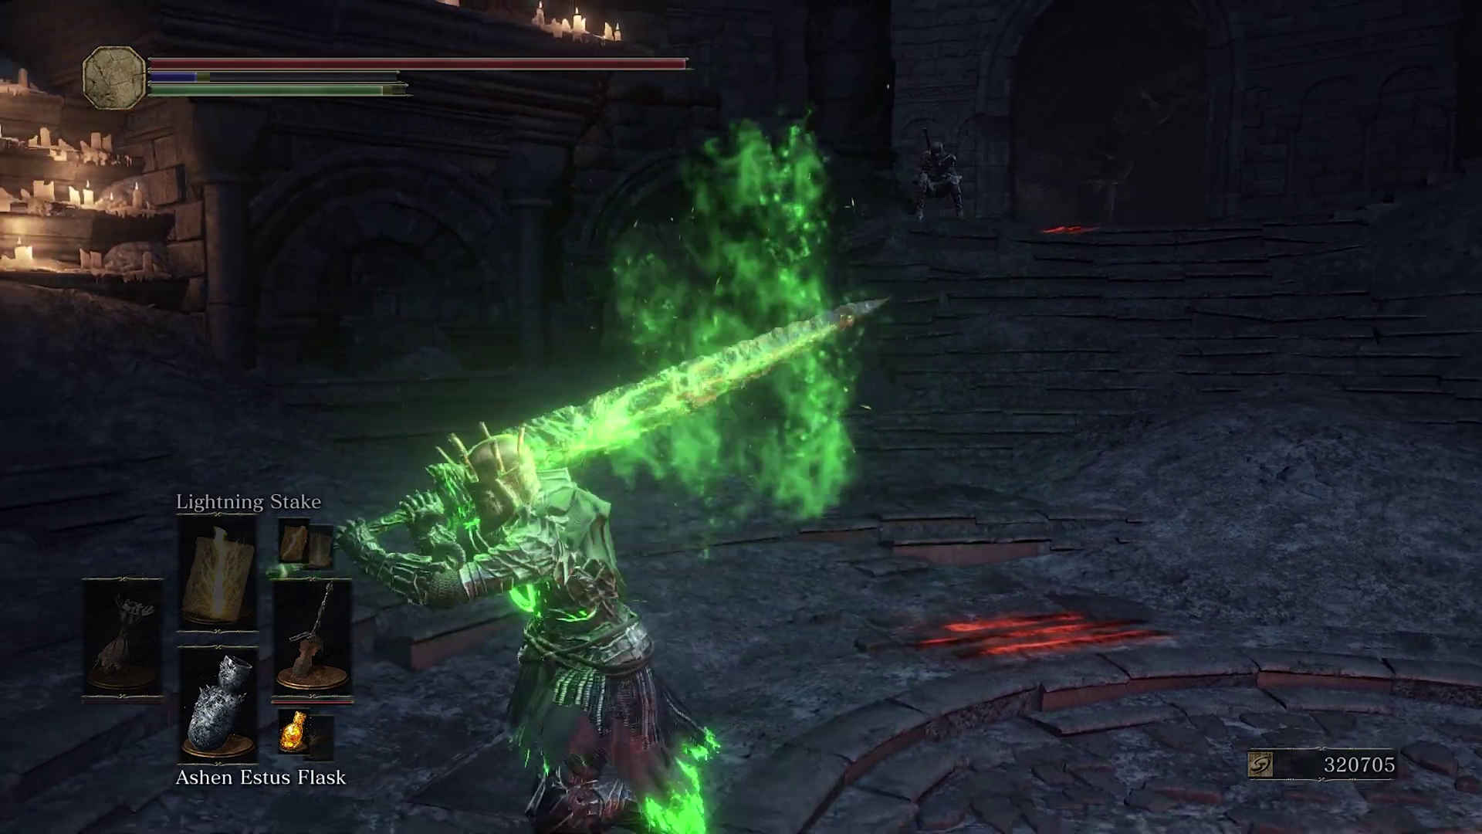
{"action": "key", "text": "Escape"}
{"action": "key", "text": "Return"}
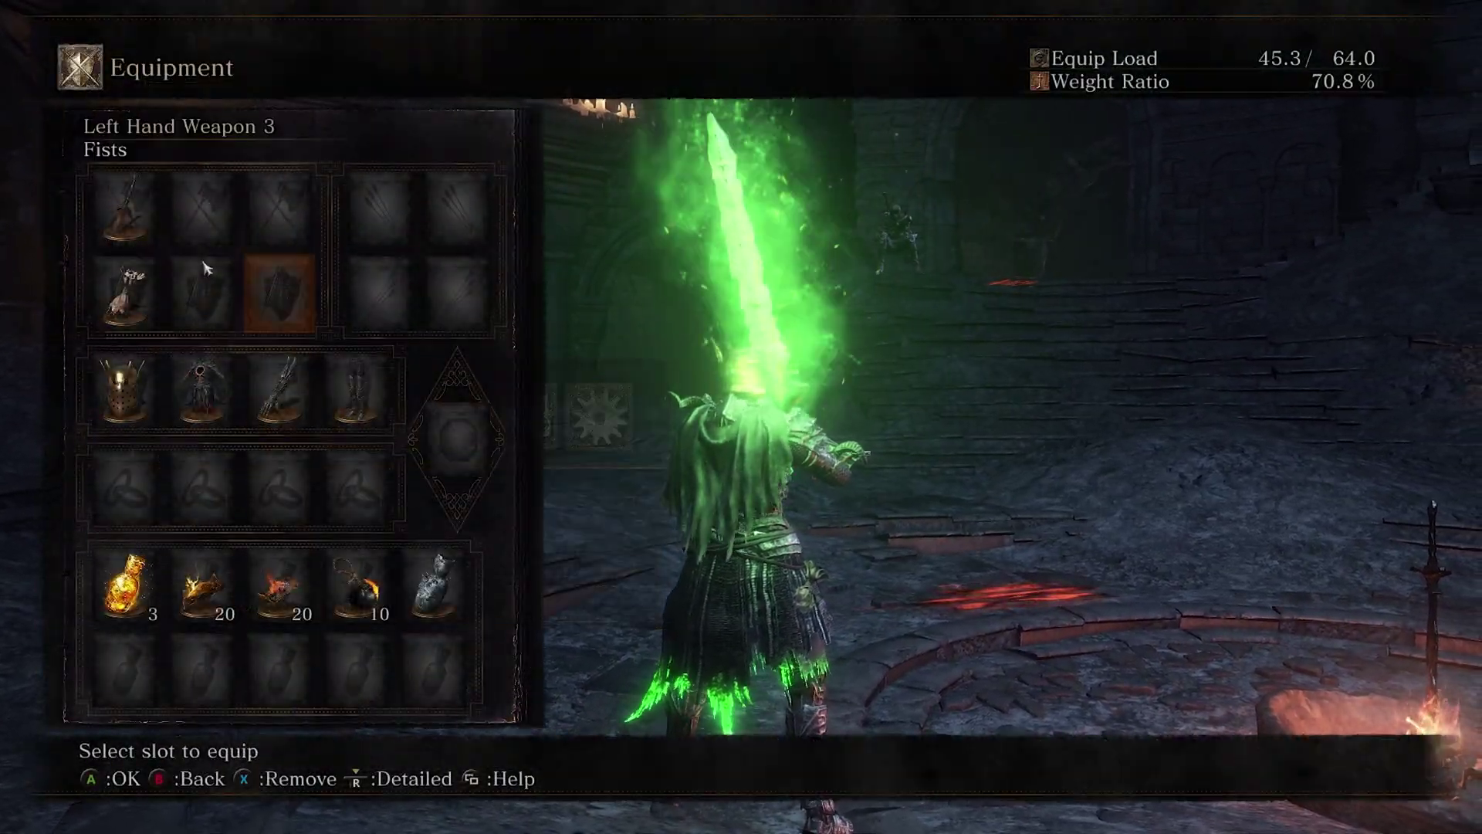
{"action": "key", "text": "Return"}
{"action": "key", "text": "Down"}
{"action": "key", "text": "Down"}
{"action": "key", "text": "Right"}
{"action": "key", "text": "Left"}
{"action": "key", "text": "Return"}
{"action": "key", "text": "Escape"}
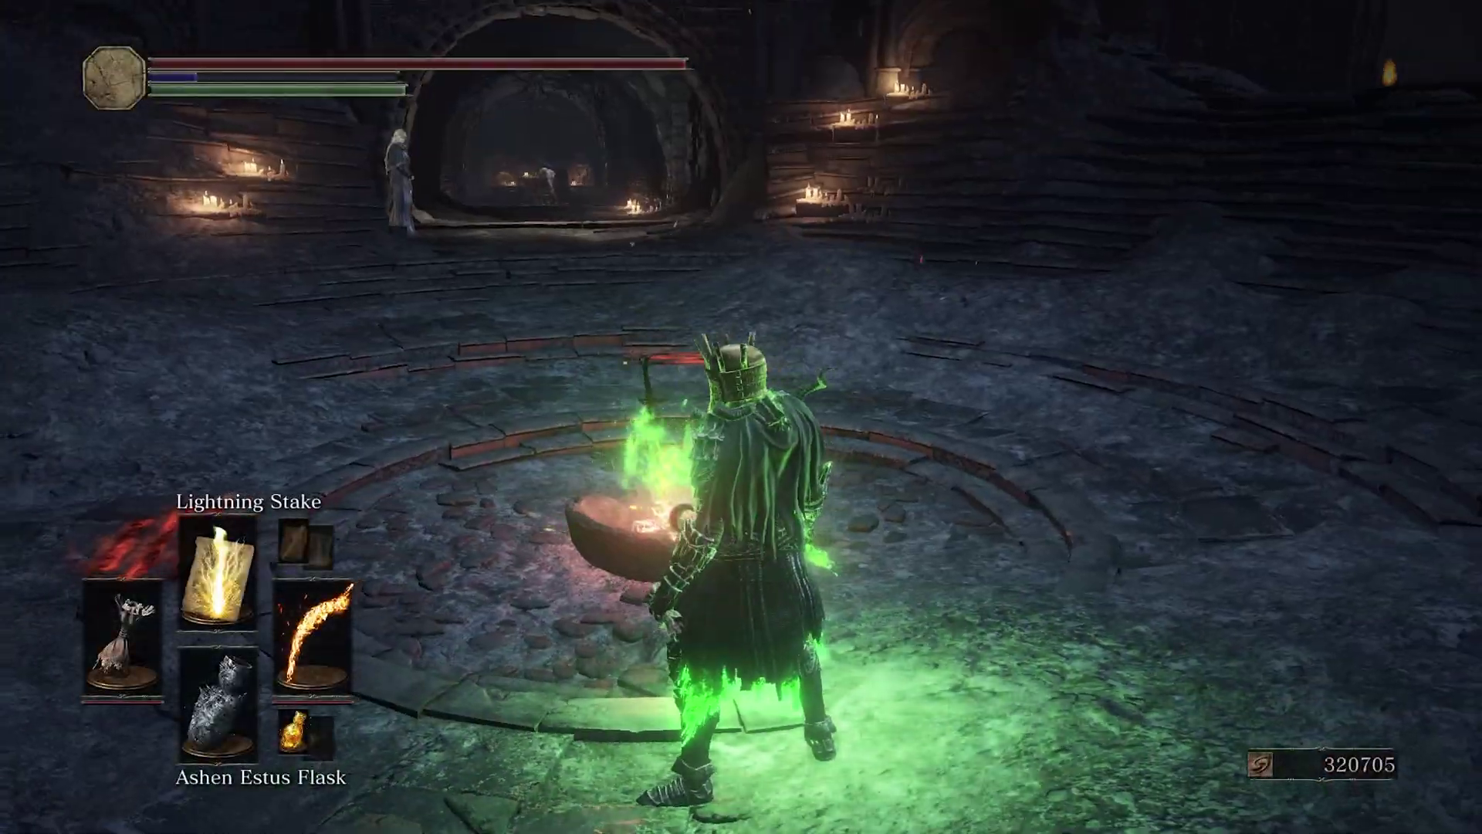